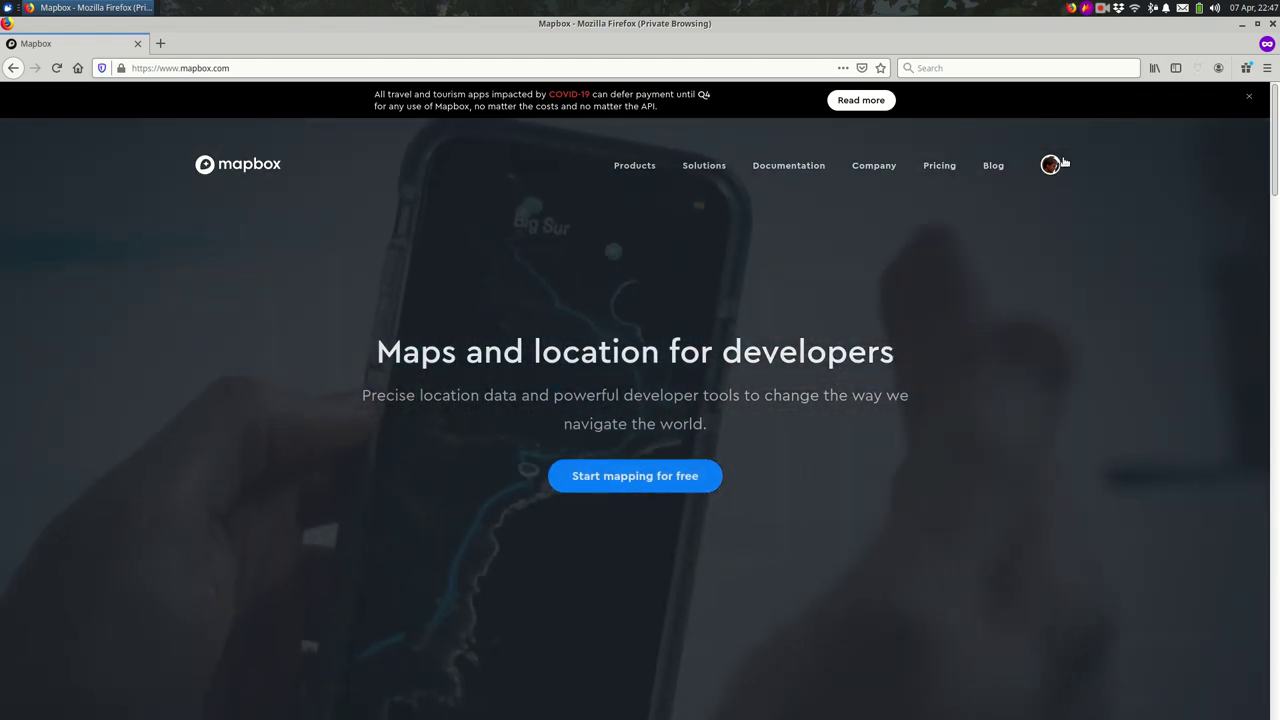
# Create a new map style in Mapbox Studio from the Basic template with the Base variation.
pyautogui.click(1055, 165)
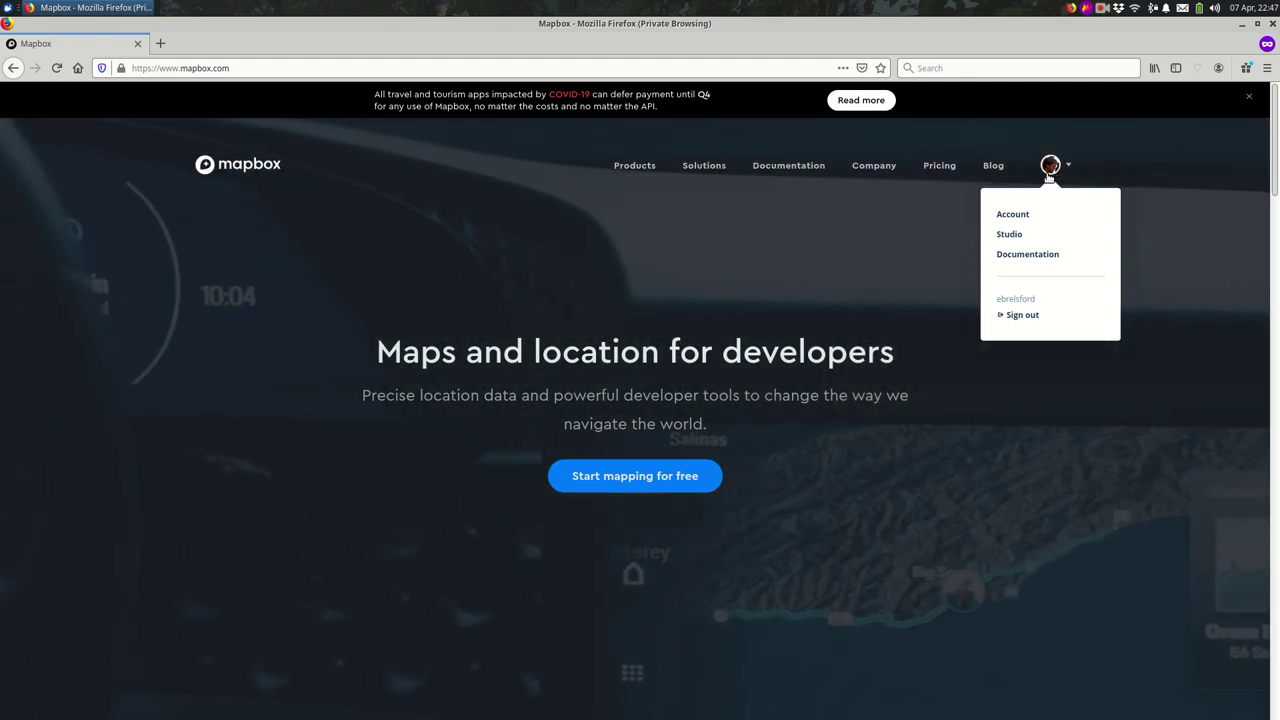
pyautogui.click(1007, 237)
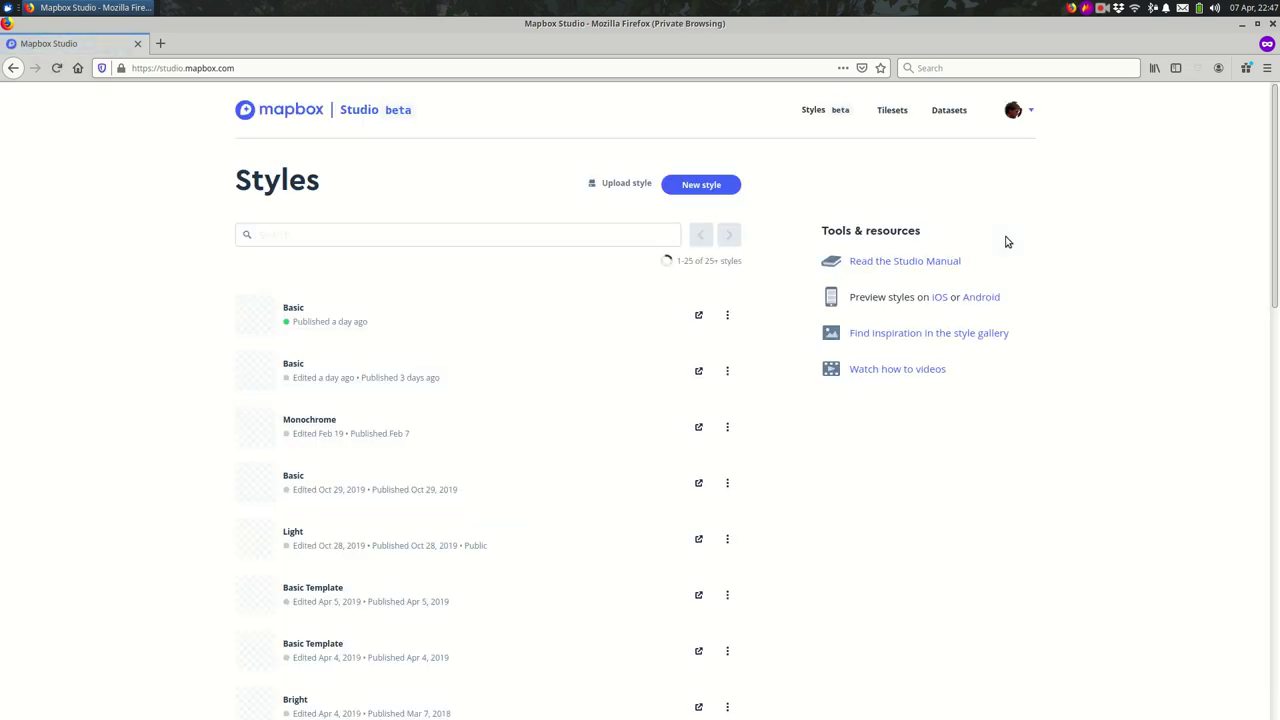
pyautogui.click(721, 194)
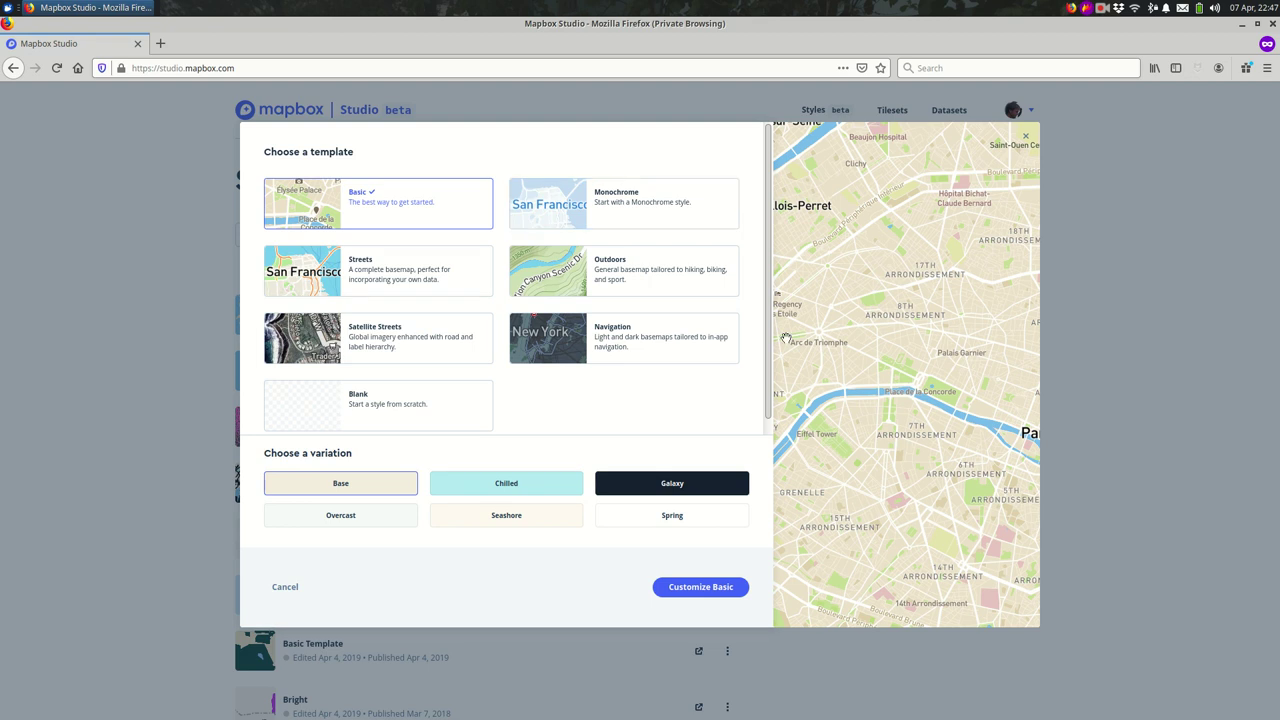
pyautogui.click(612, 187)
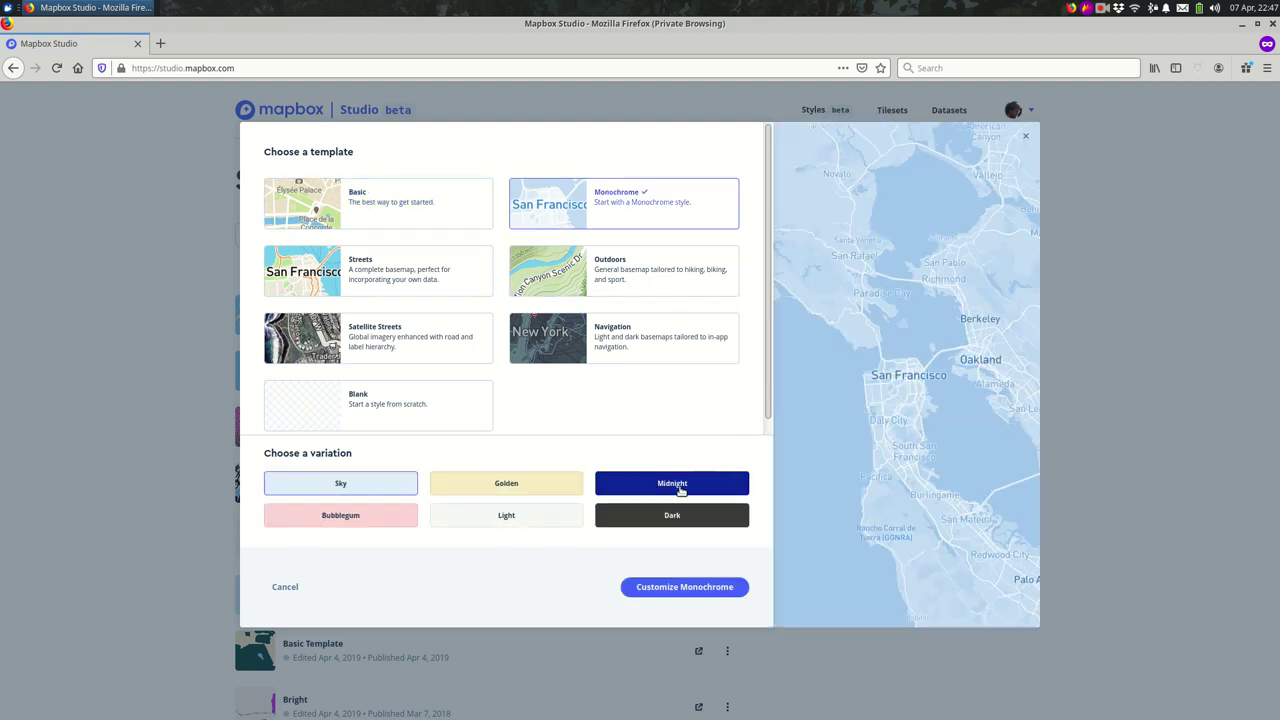
pyautogui.click(675, 516)
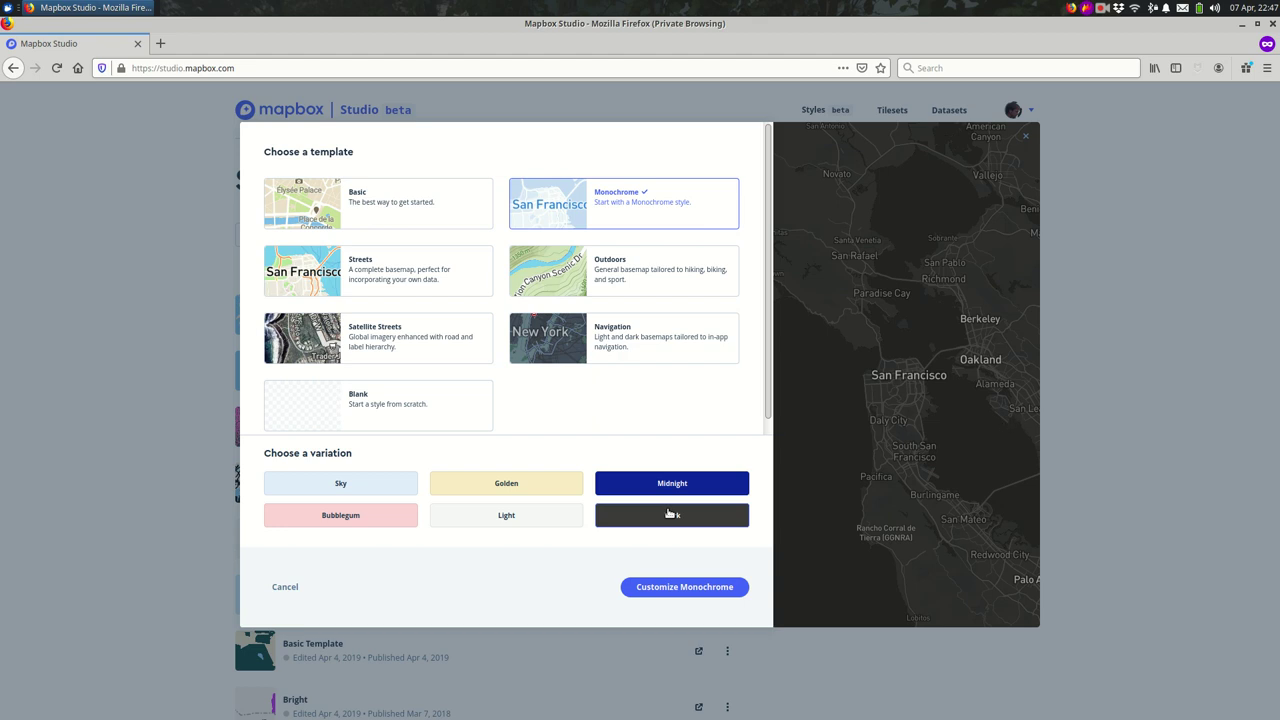
pyautogui.click(380, 215)
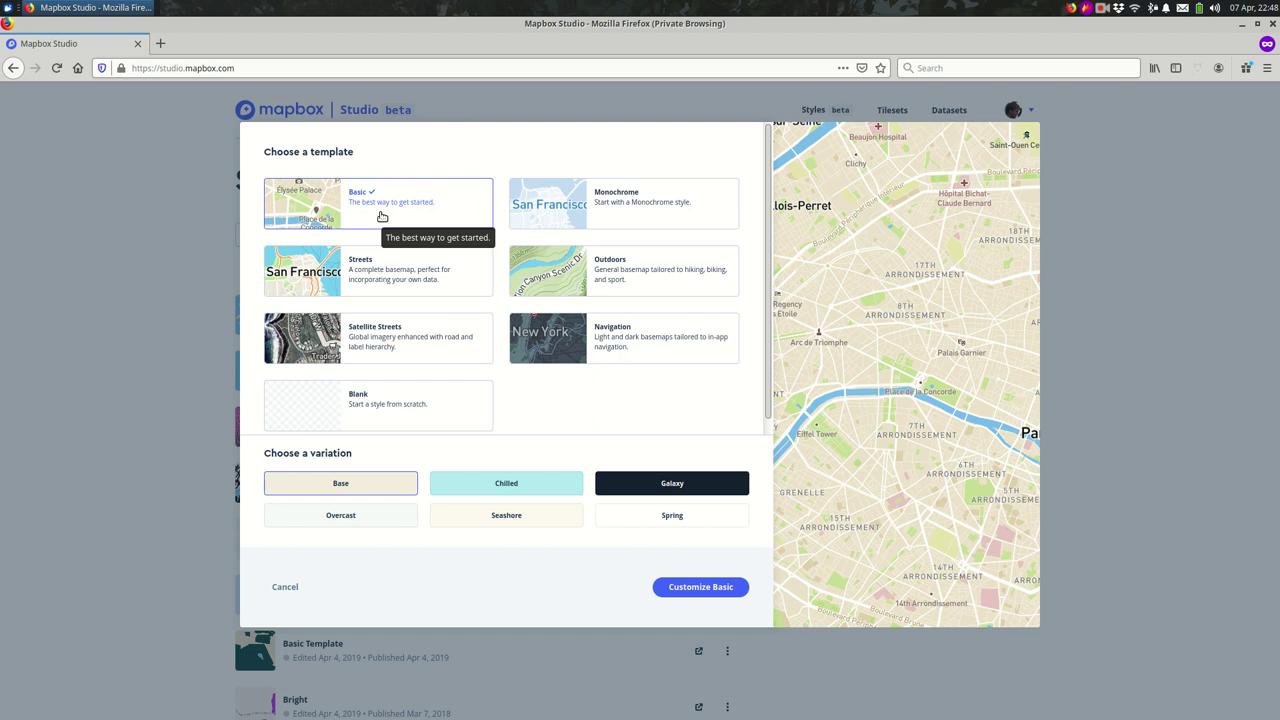
pyautogui.click(684, 588)
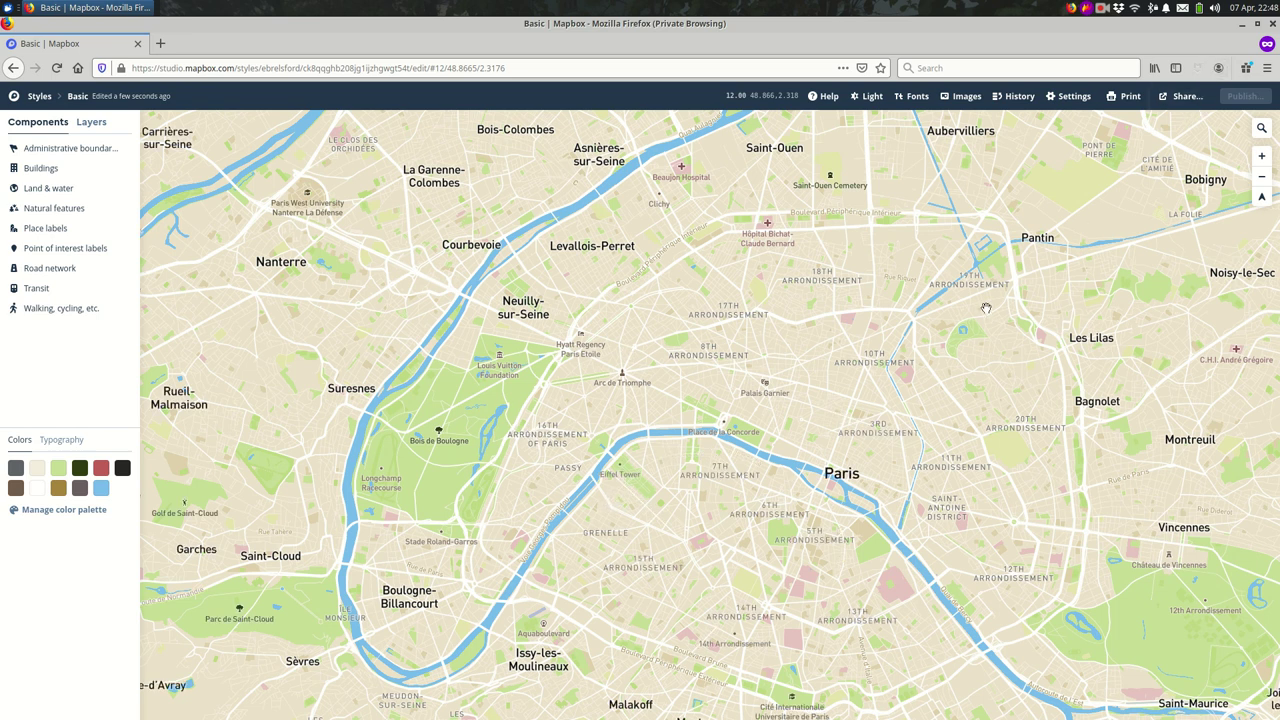
# Search the map for New York City and frame the metropolitan area around the harbor.
pyautogui.click(1261, 128)
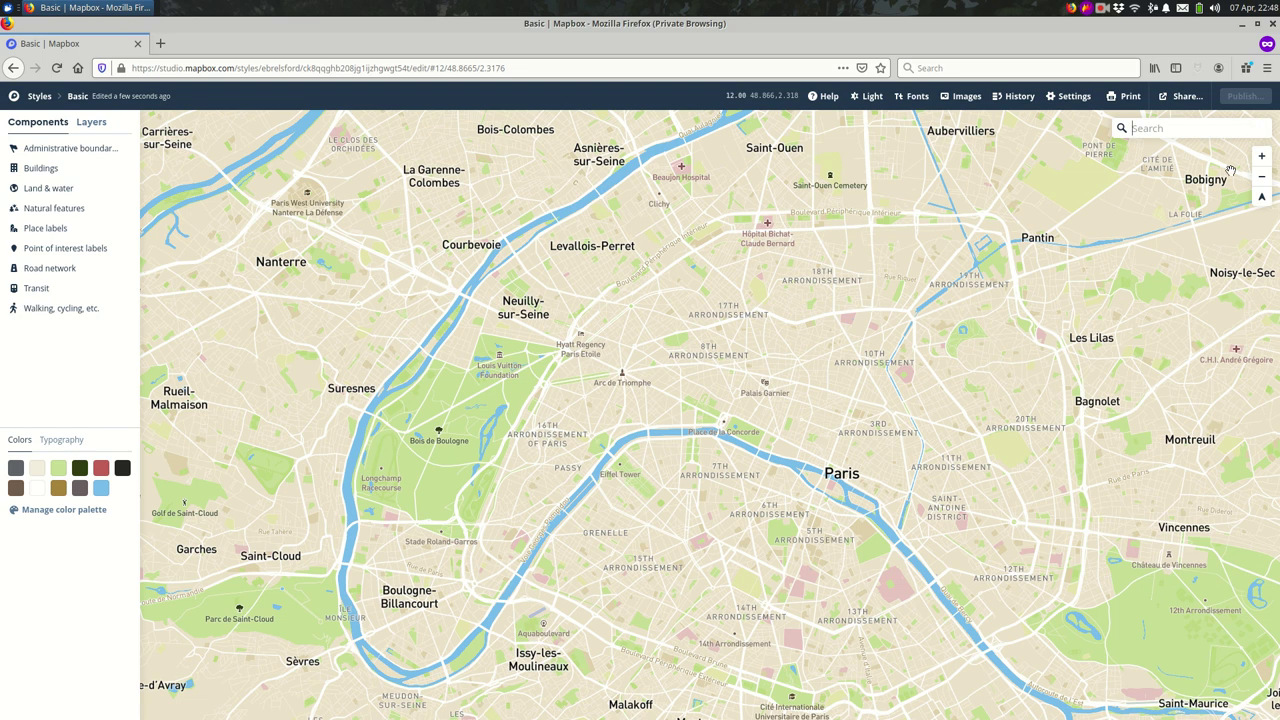
pyautogui.write('new y')
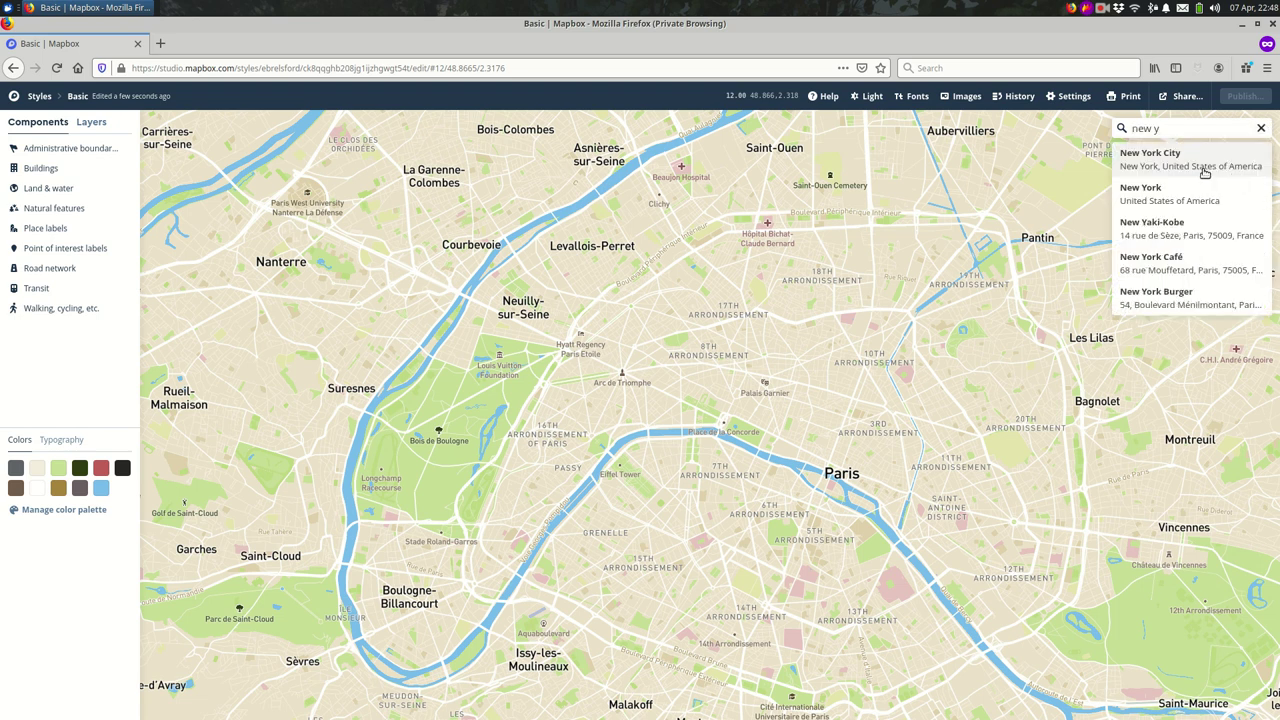
pyautogui.click(1205, 165)
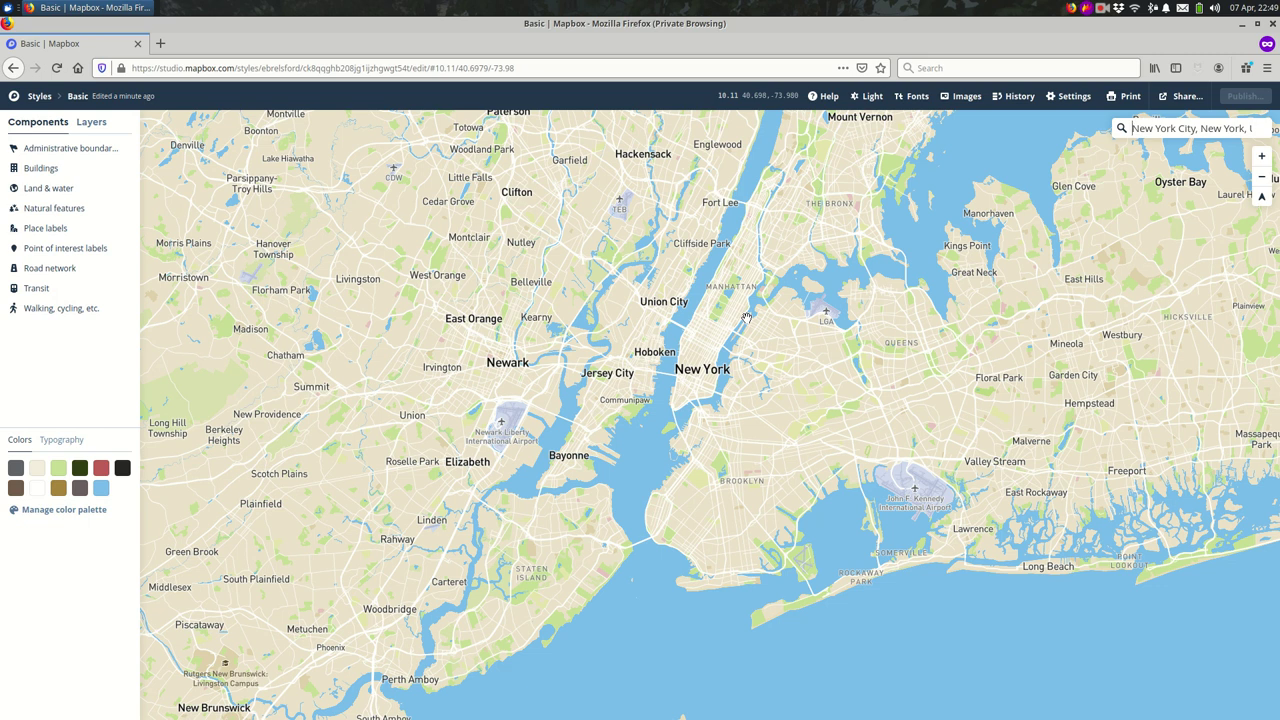
pyautogui.moveTo(586, 449); pyautogui.dragTo(595, 427)
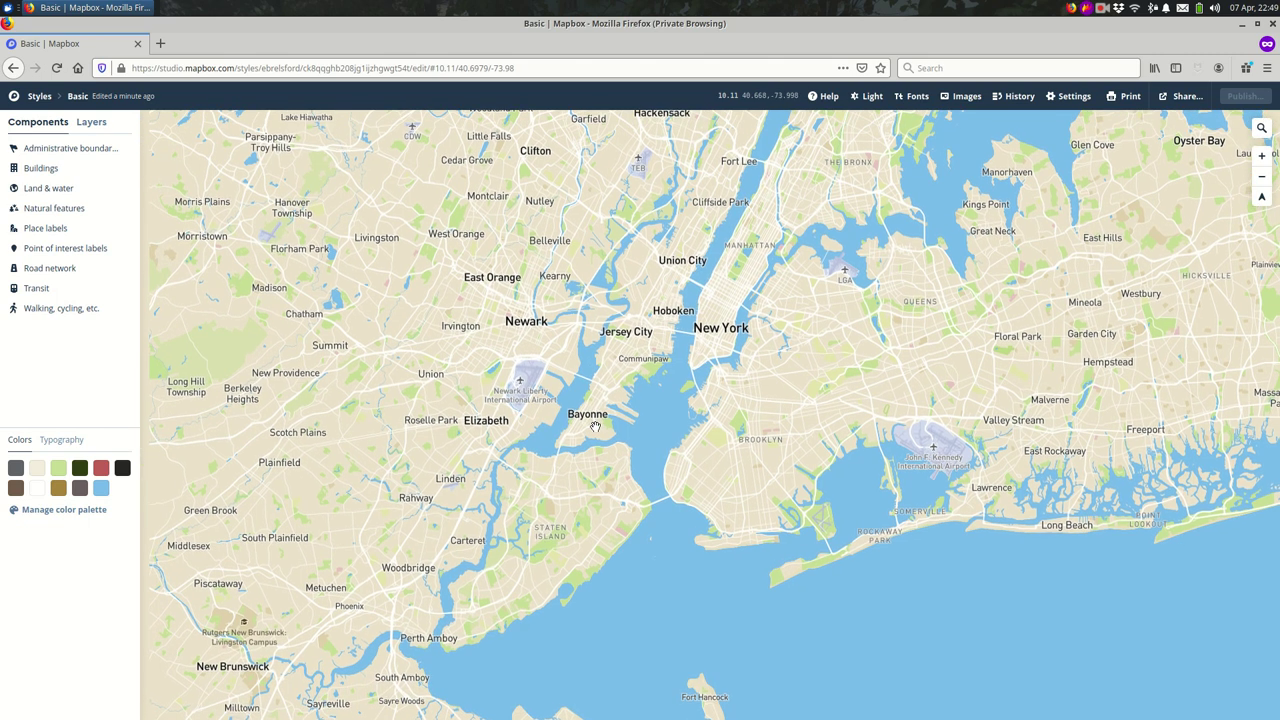
pyautogui.scroll(1, 682, 408)
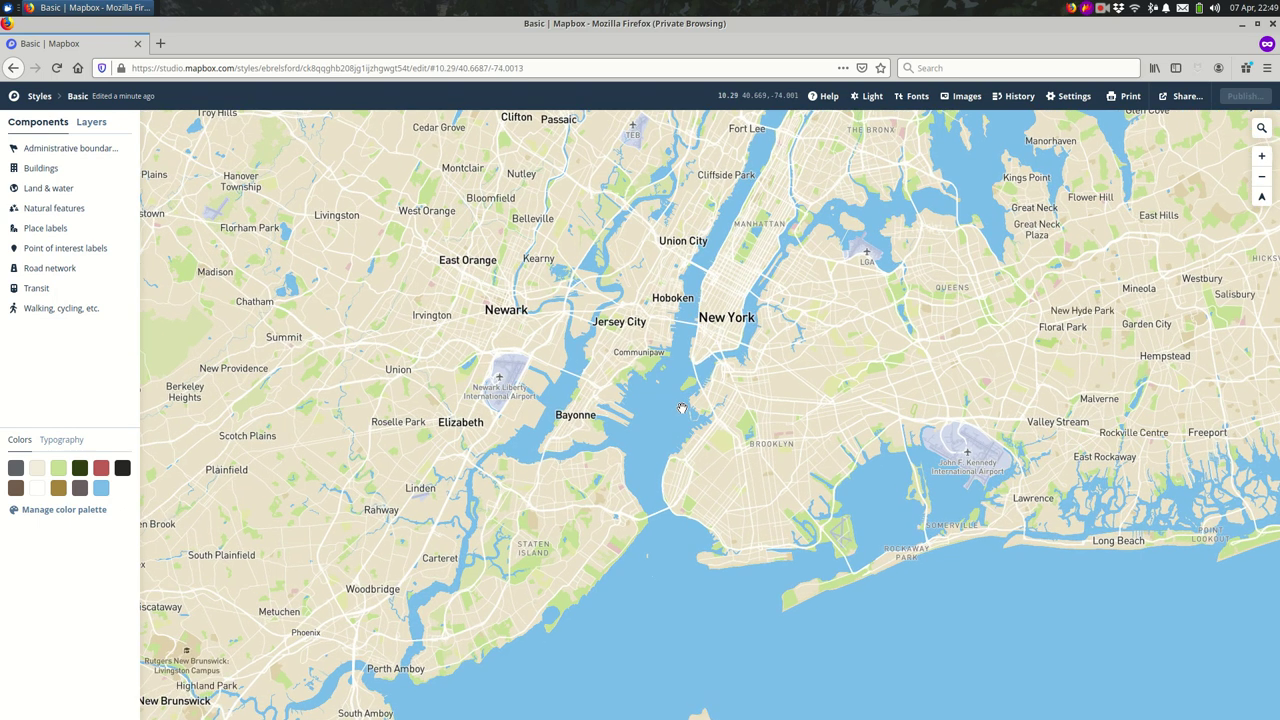
pyautogui.scroll(-1, 682, 408)
pyautogui.moveTo(682, 408); pyautogui.dragTo(673, 419)
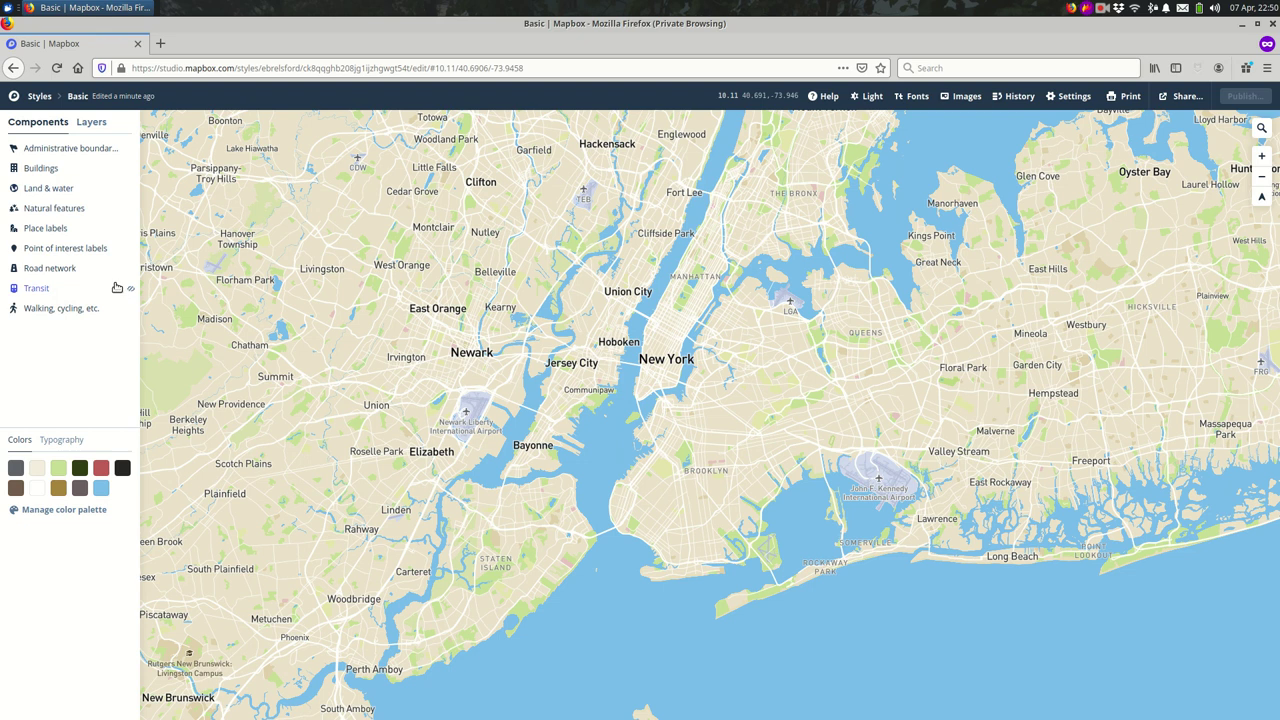
# Turn Landuse off in the Land & water component and switch it back on.
pyautogui.click(68, 187)
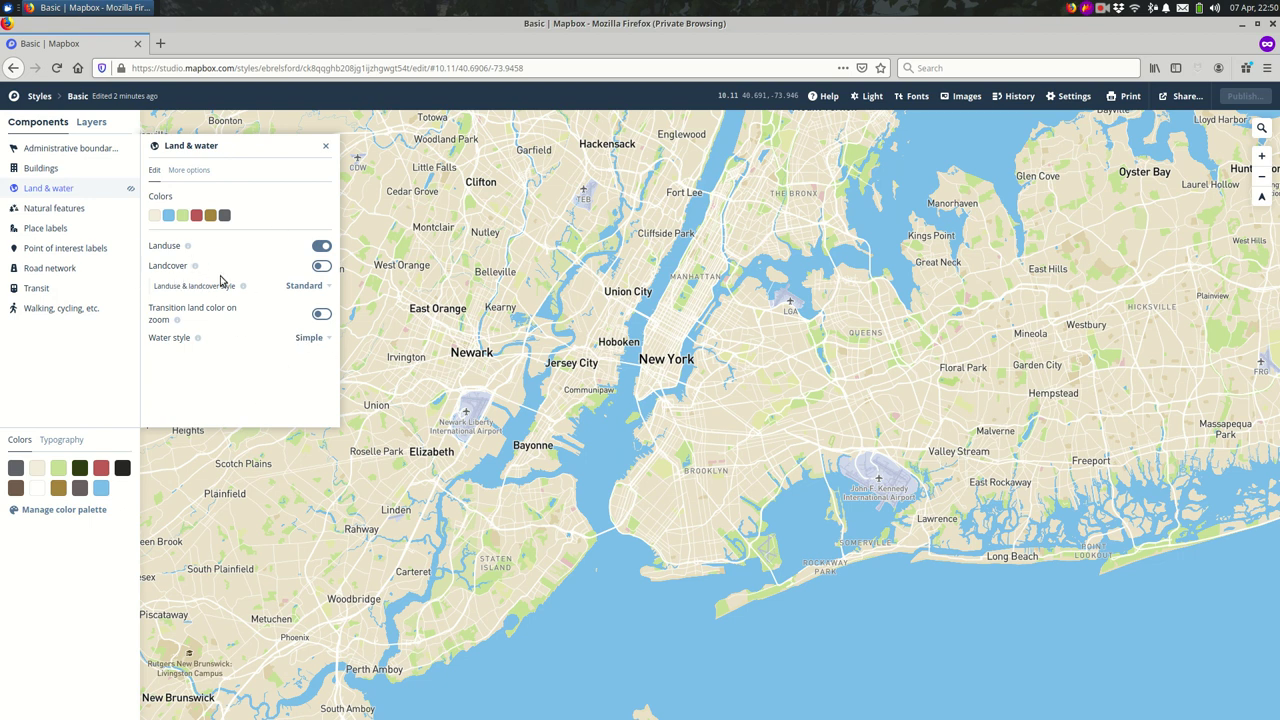
pyautogui.click(320, 247)
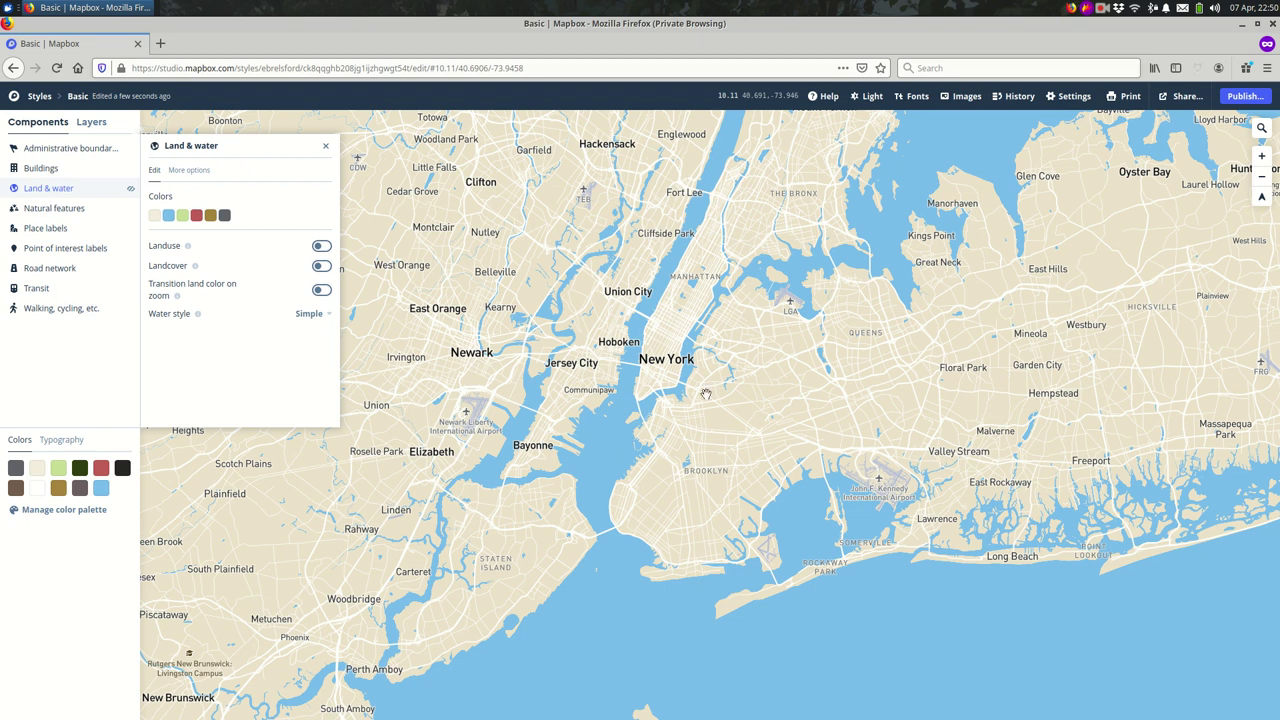
pyautogui.click(320, 246)
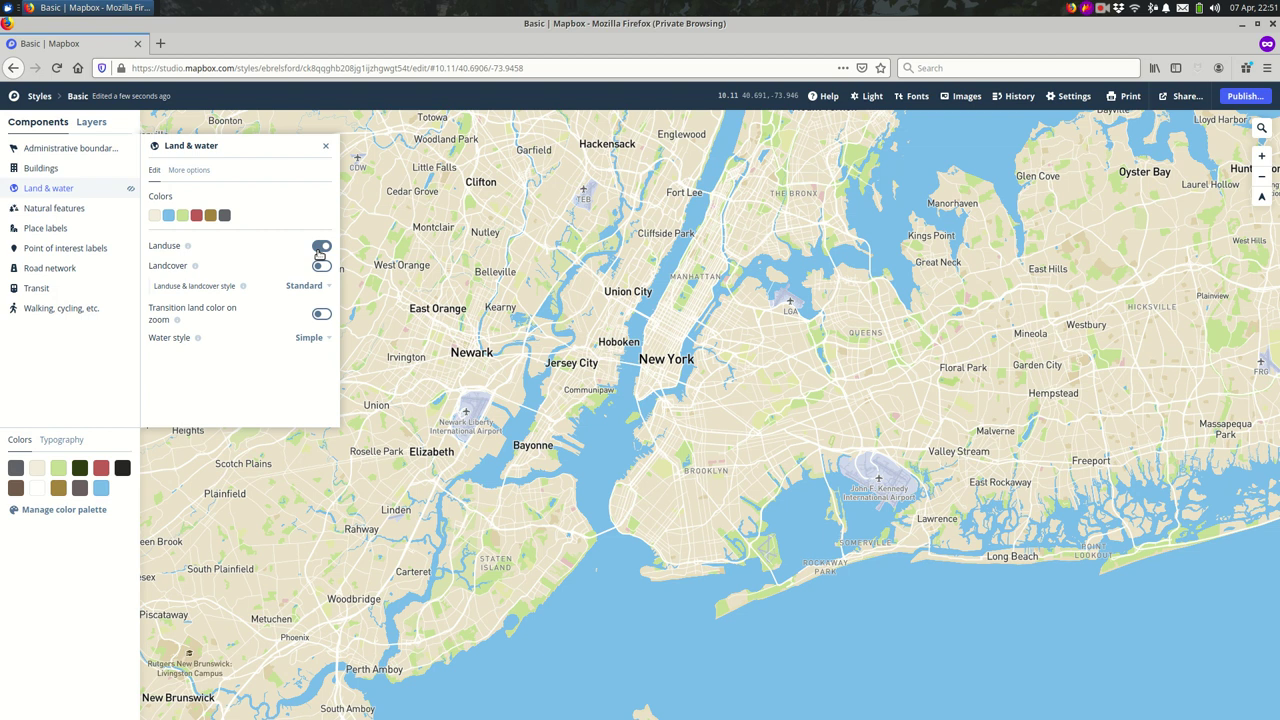
# Set the Land & water component's water style to Shadow and inspect the Staten Island coastline up close.
pyautogui.click(317, 341)
pyautogui.click(345, 376)
pyautogui.scroll(3, 570, 577)
pyautogui.scroll(5, 569, 579)
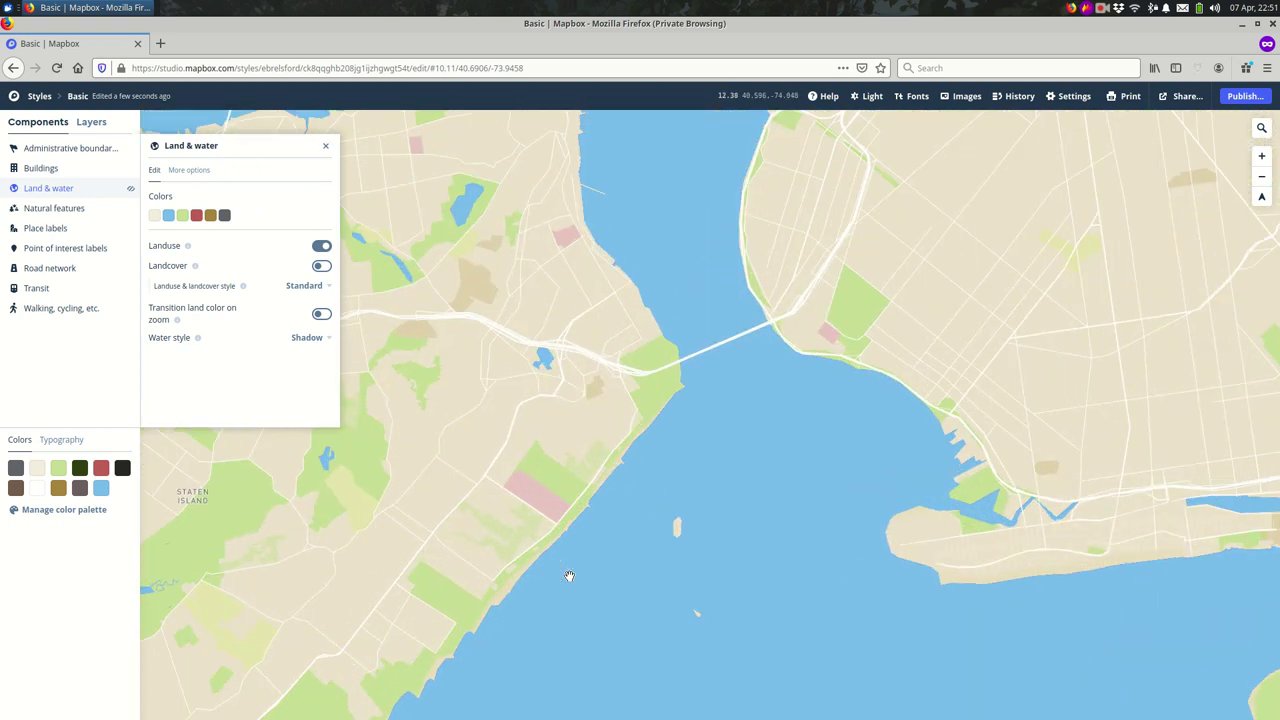
pyautogui.moveTo(569, 585); pyautogui.dragTo(618, 412)
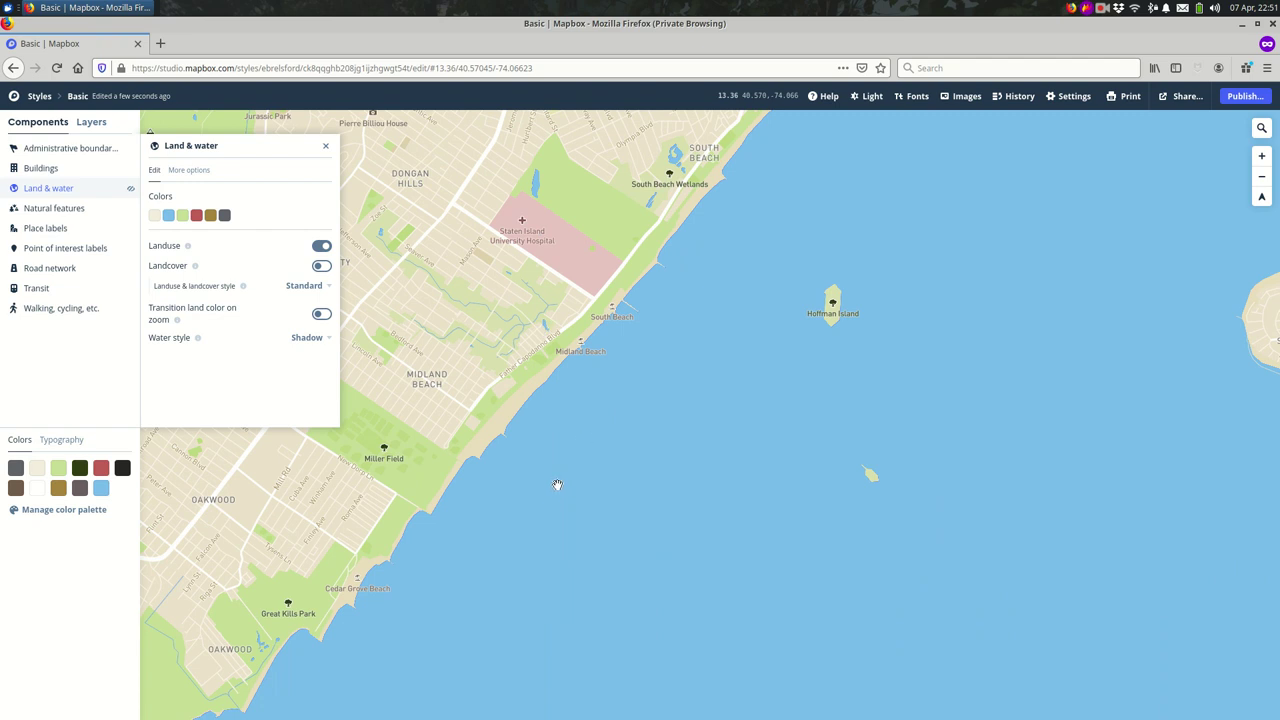
# Compare the Simple and Shadow water styles on the coastline, finishing with Simple.
pyautogui.click(316, 337)
pyautogui.click(317, 356)
pyautogui.click(306, 338)
pyautogui.click(318, 375)
pyautogui.click(304, 338)
pyautogui.click(302, 355)
pyautogui.scroll(-3, 404, 497)
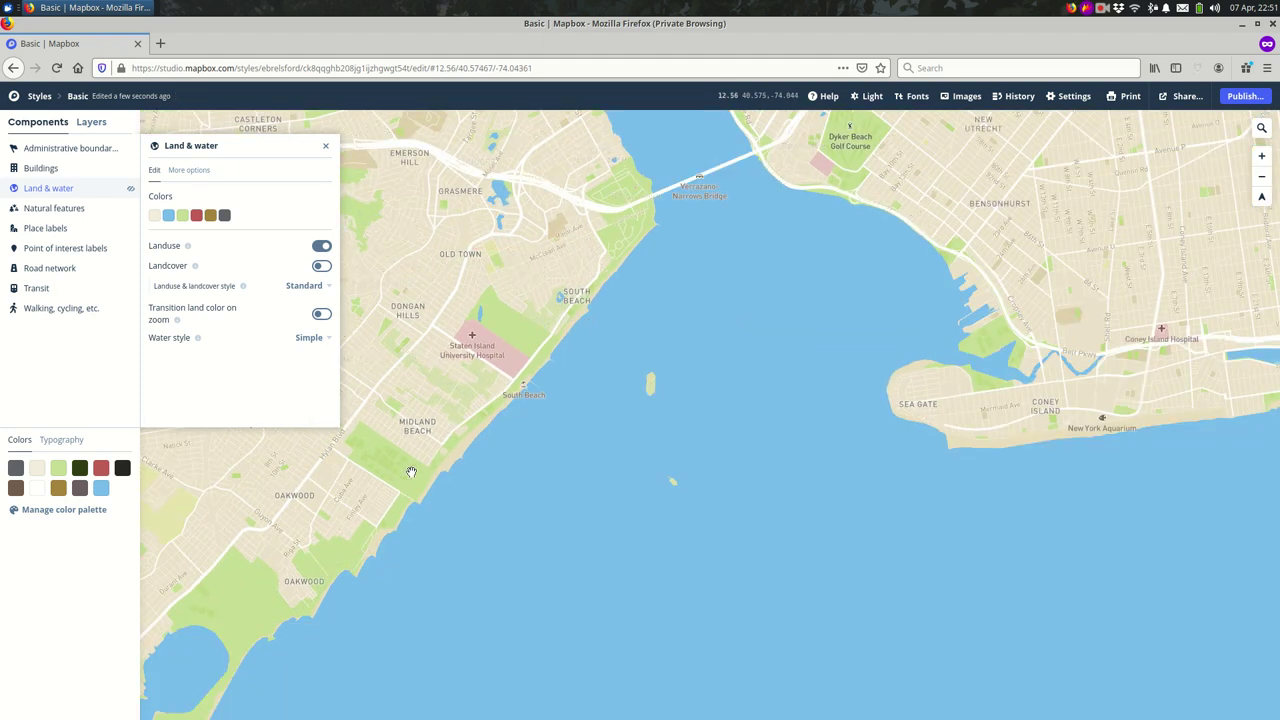
# Change the Land & water component's water color to light blue #c5e2f6 and check it around New York.
pyautogui.click(170, 216)
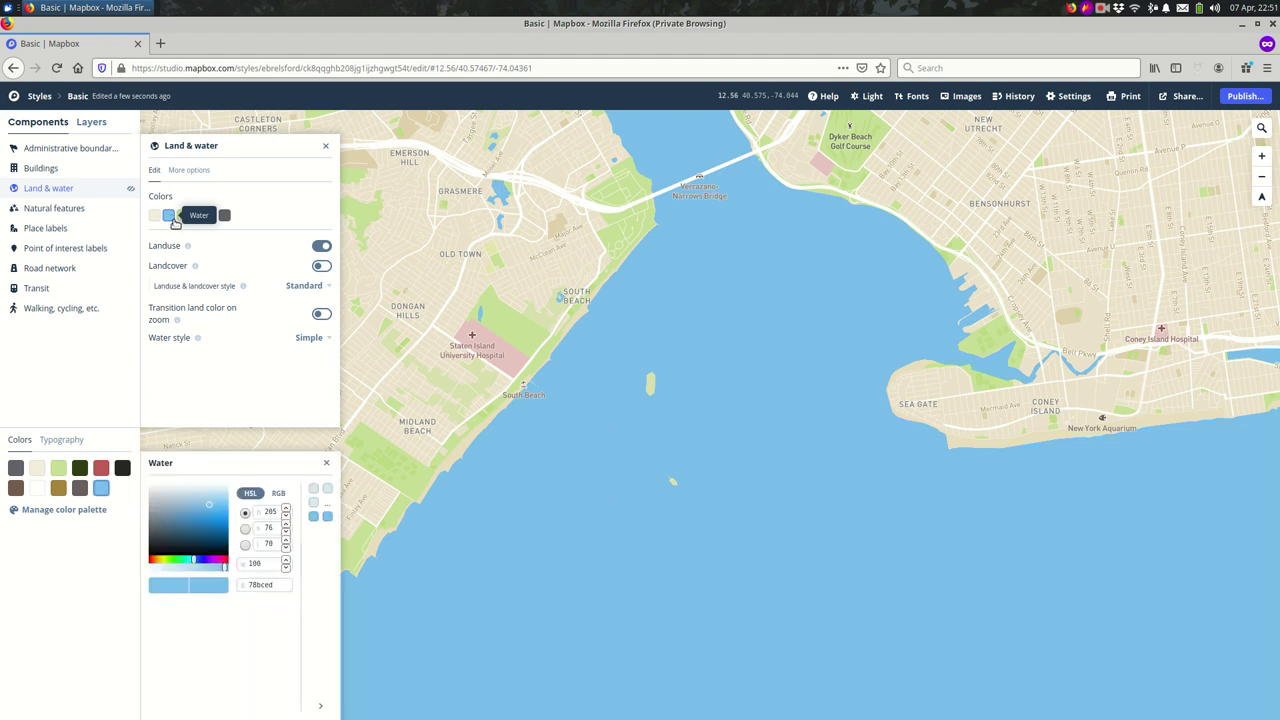
pyautogui.scroll(-2, 594, 425)
pyautogui.moveTo(723, 252); pyautogui.dragTo(706, 491)
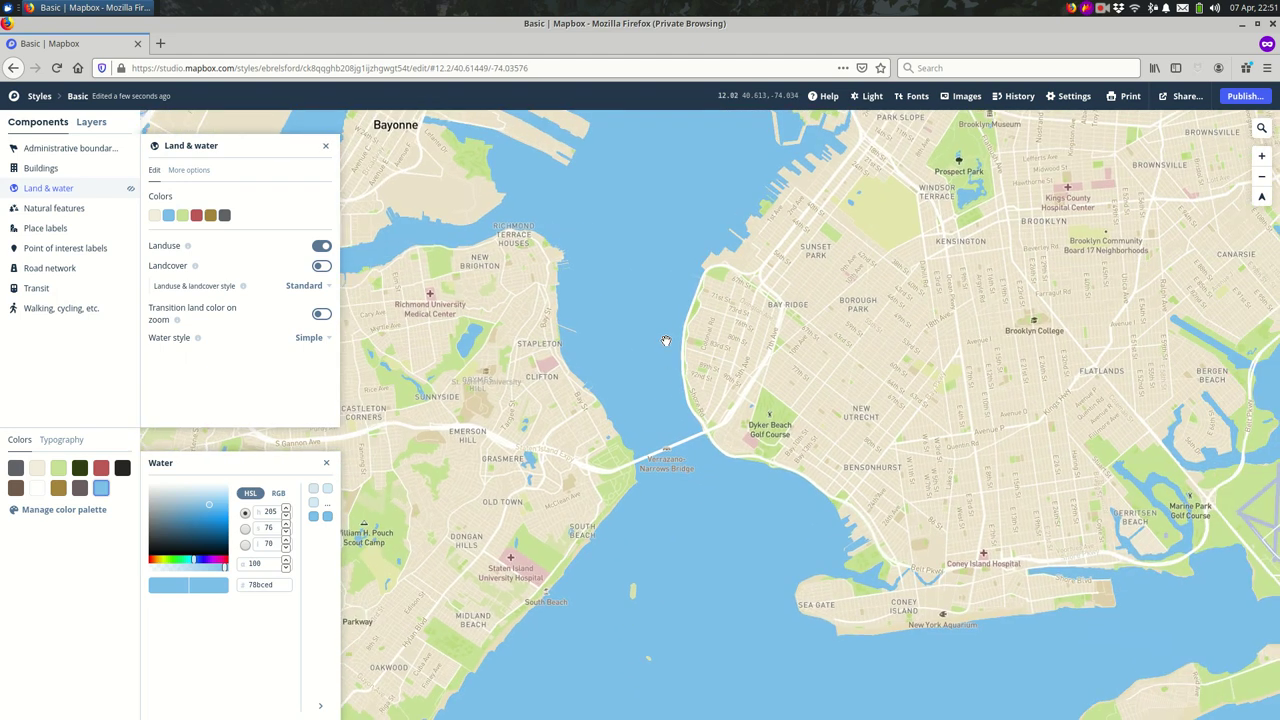
pyautogui.scroll(-3, 666, 341)
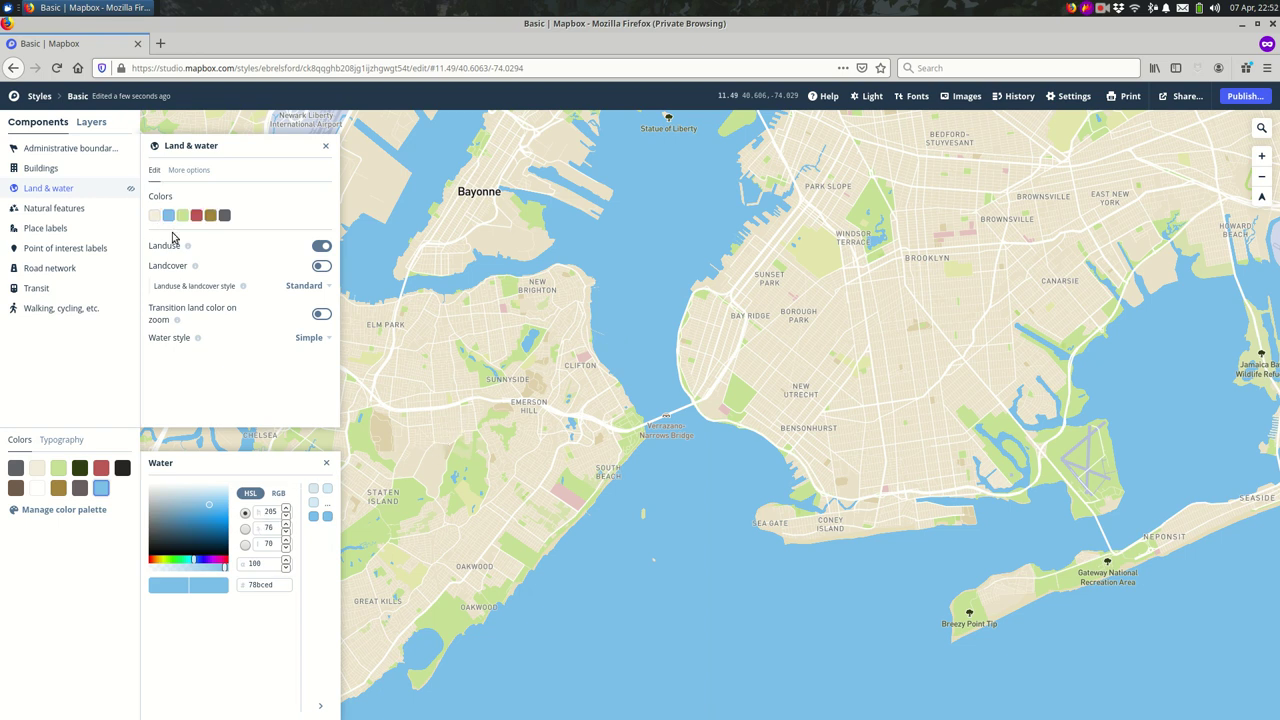
pyautogui.click(209, 496)
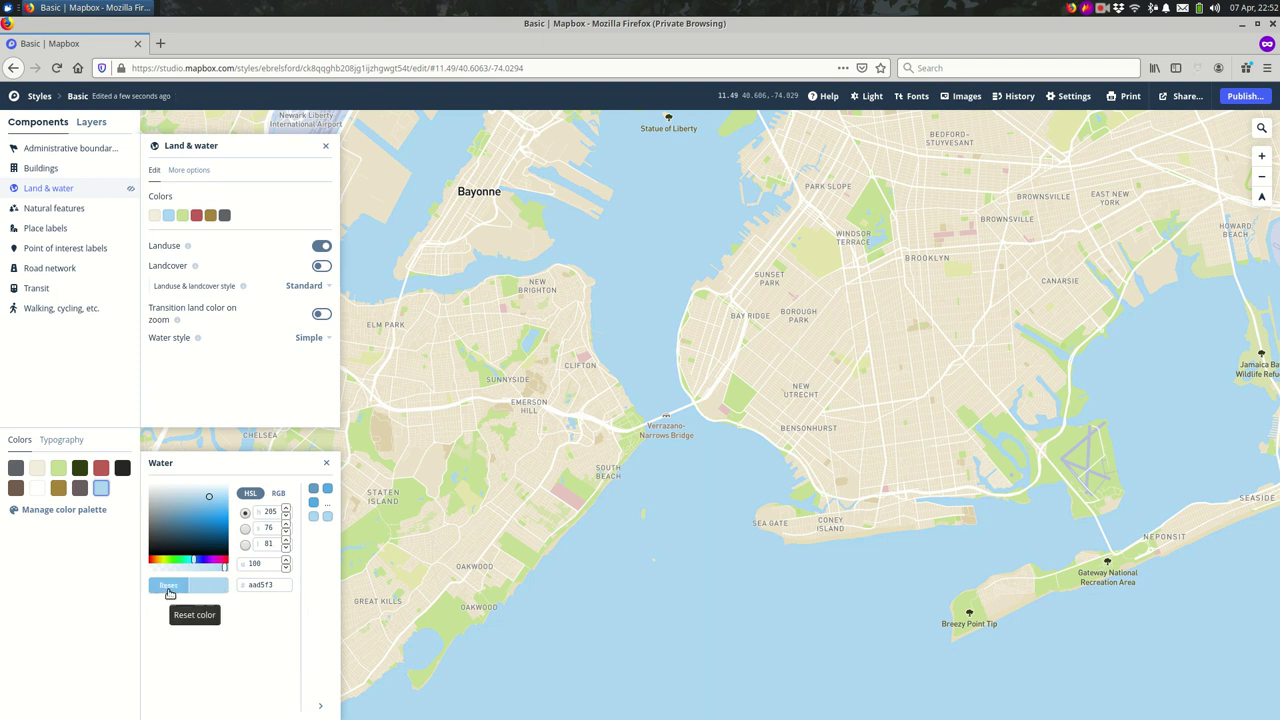
pyautogui.click(169, 589)
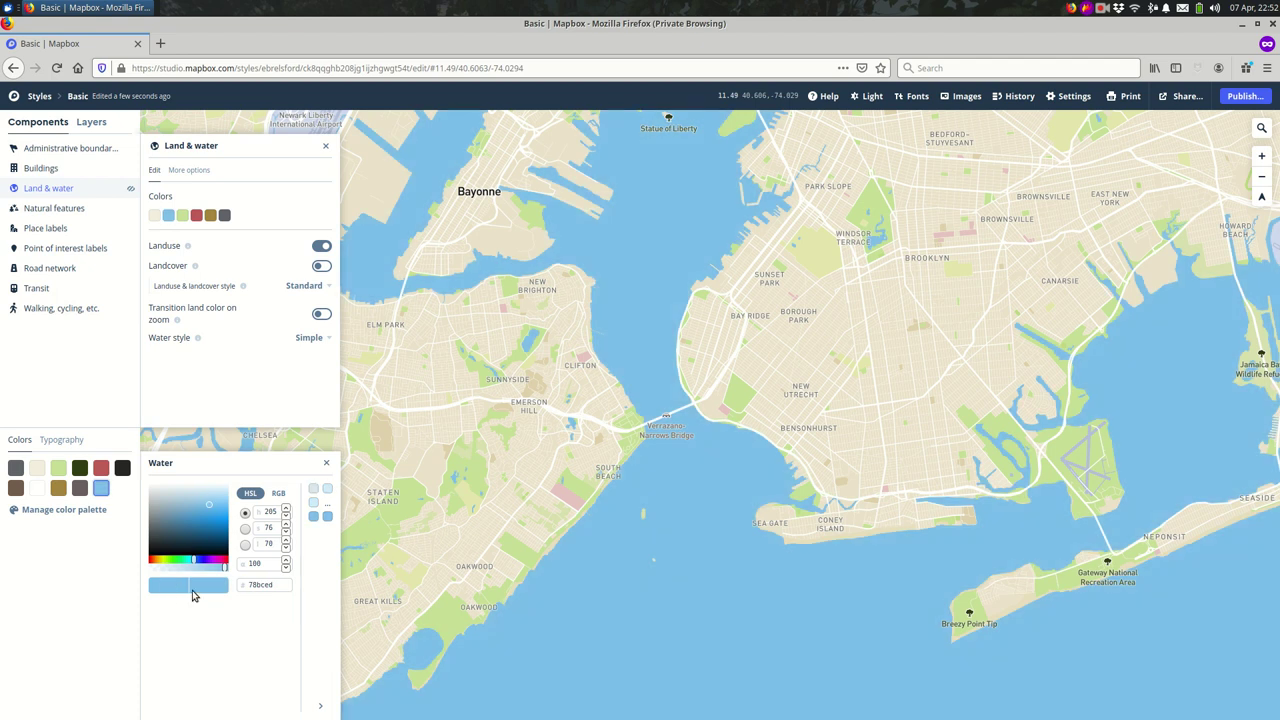
pyautogui.click(207, 492)
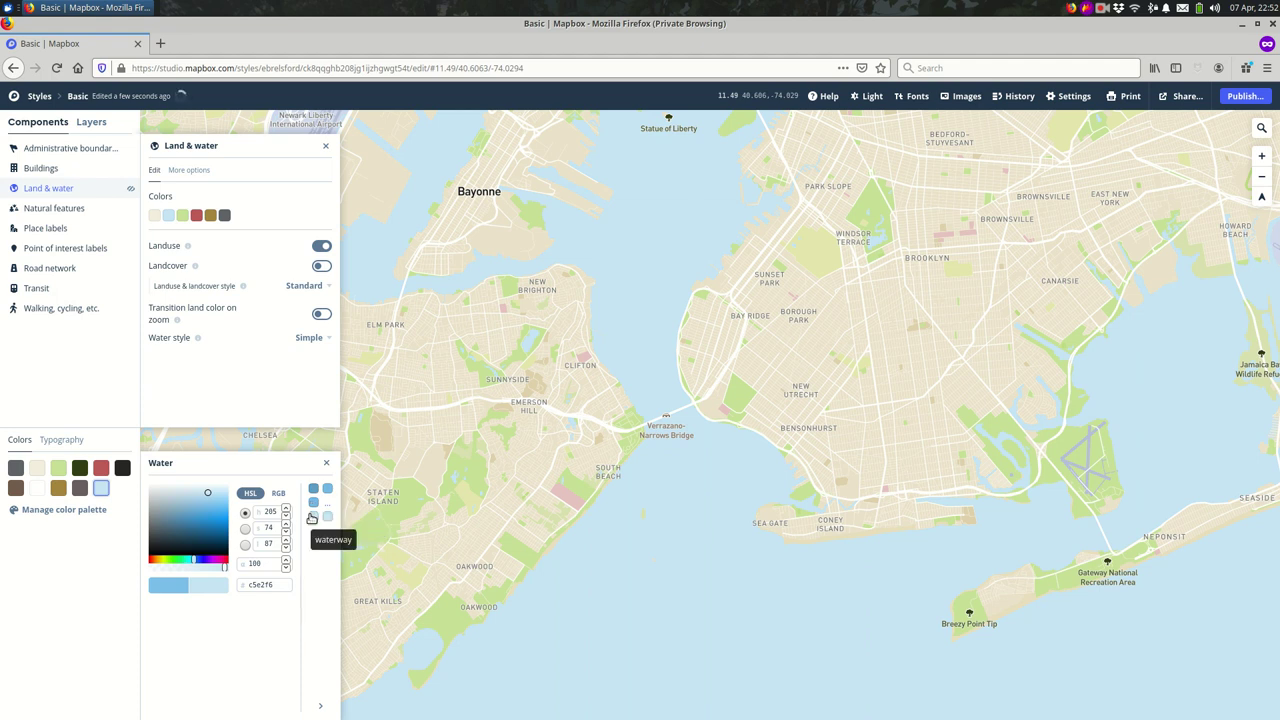
pyautogui.scroll(-2, 648, 276)
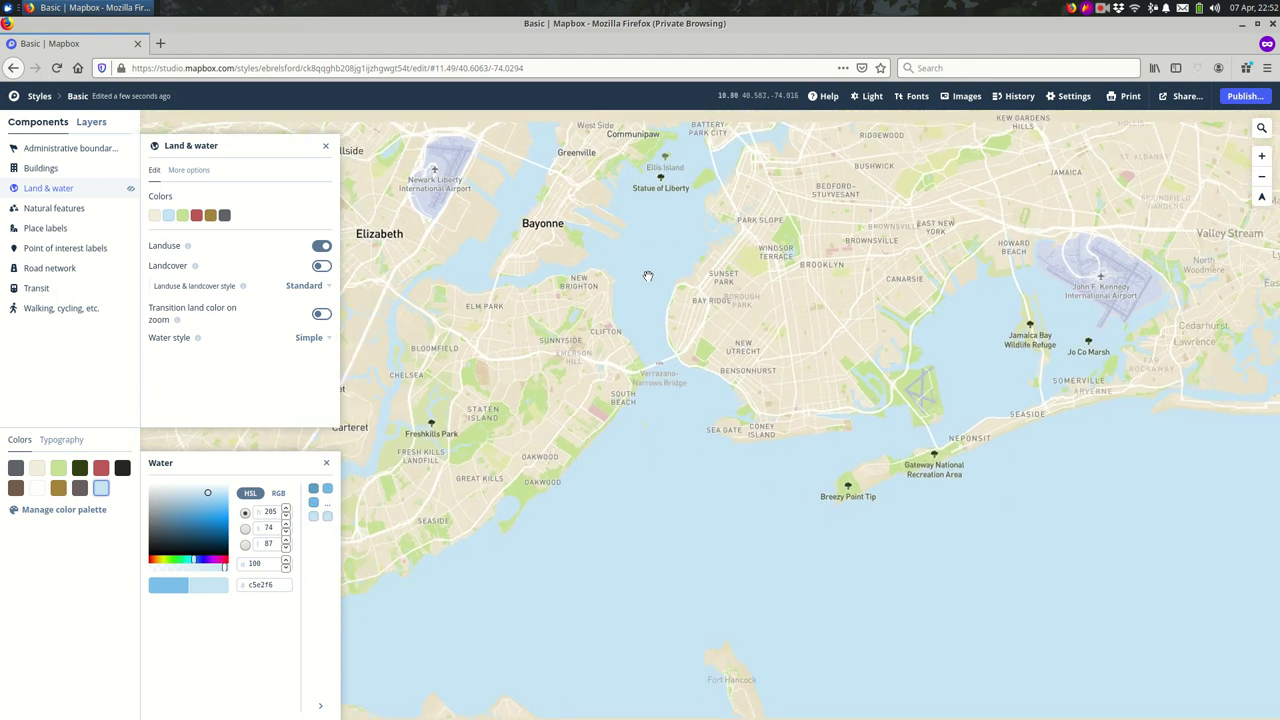
pyautogui.moveTo(648, 276); pyautogui.dragTo(683, 520)
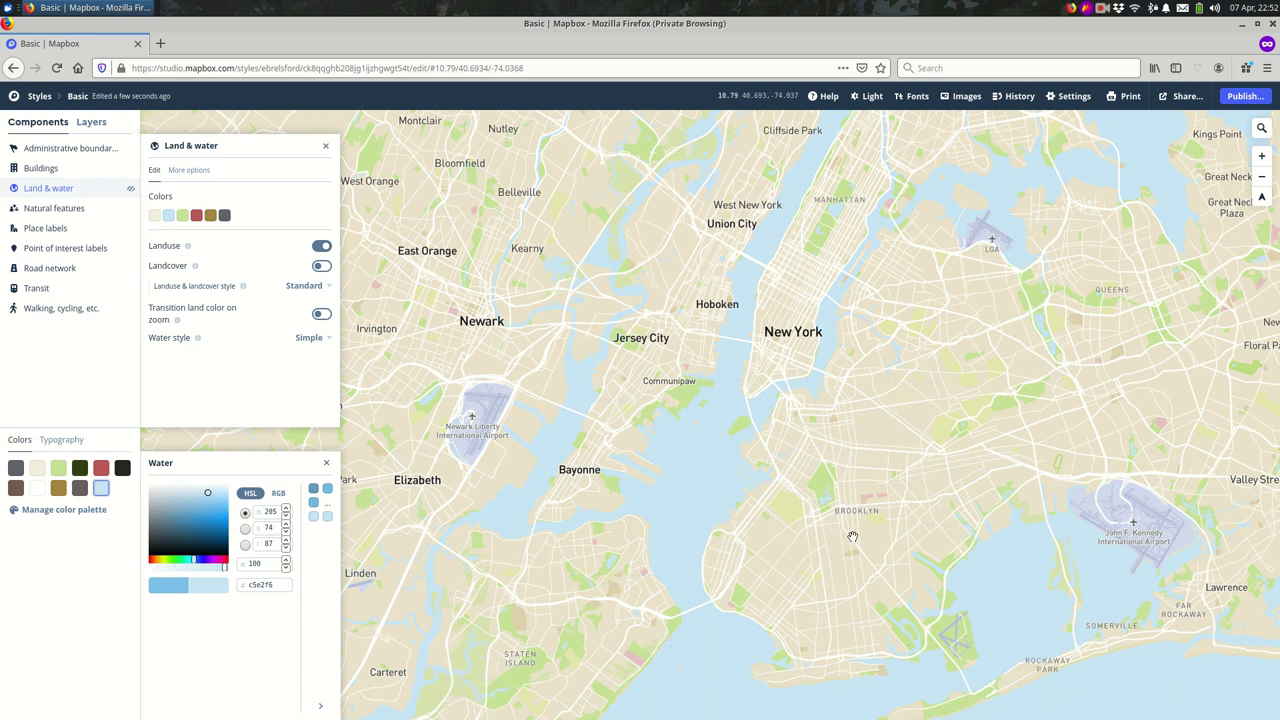
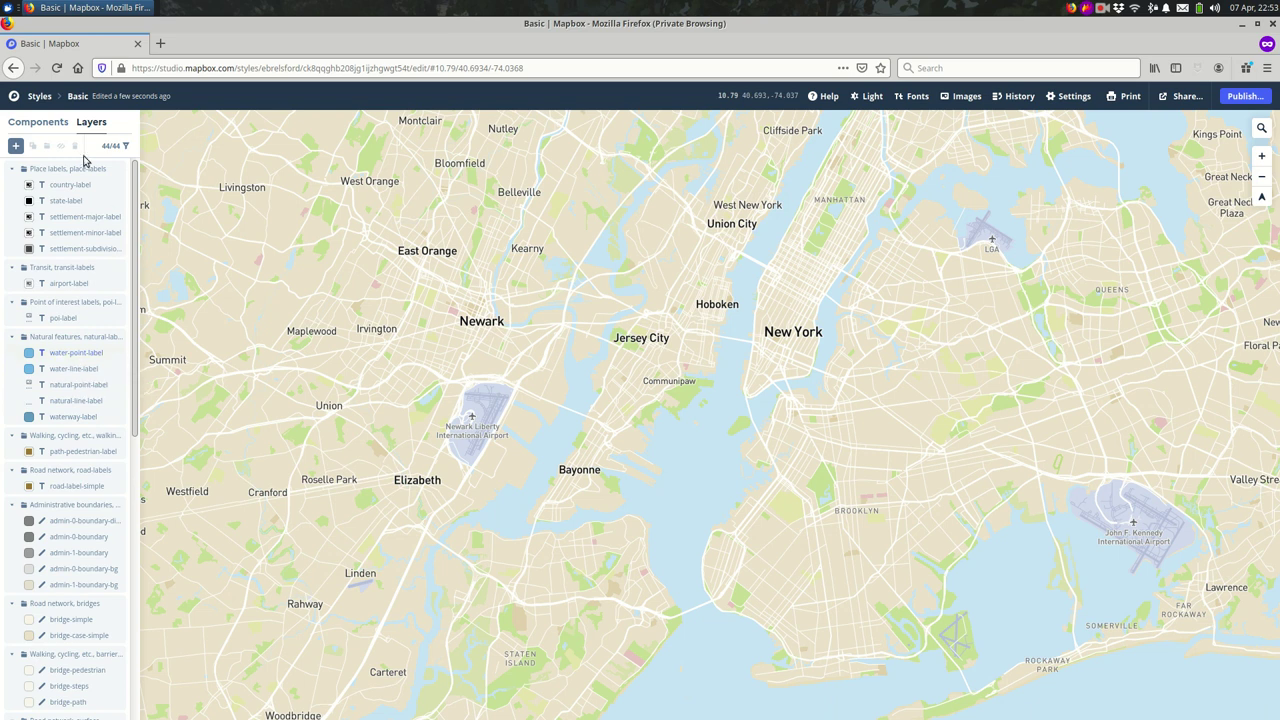
# Examine which layers belong to the Land & water component, and reopen the component's settings.
pyautogui.click(40, 122)
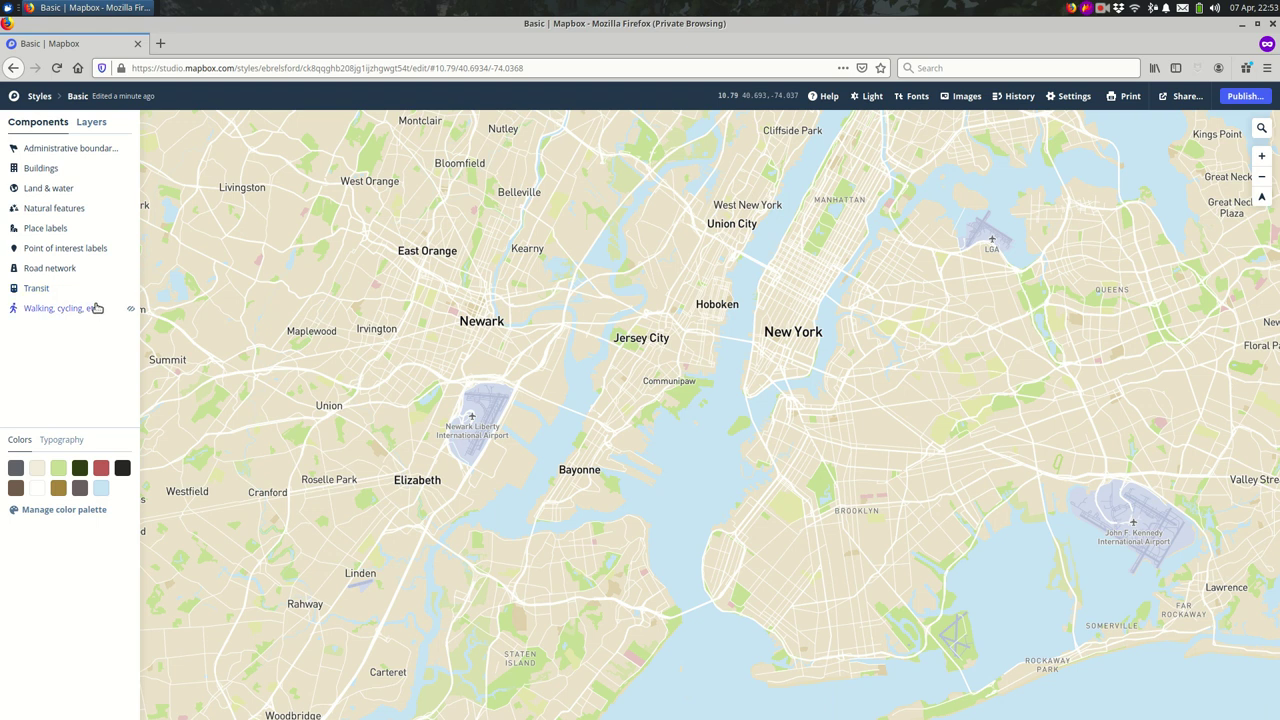
pyautogui.click(58, 189)
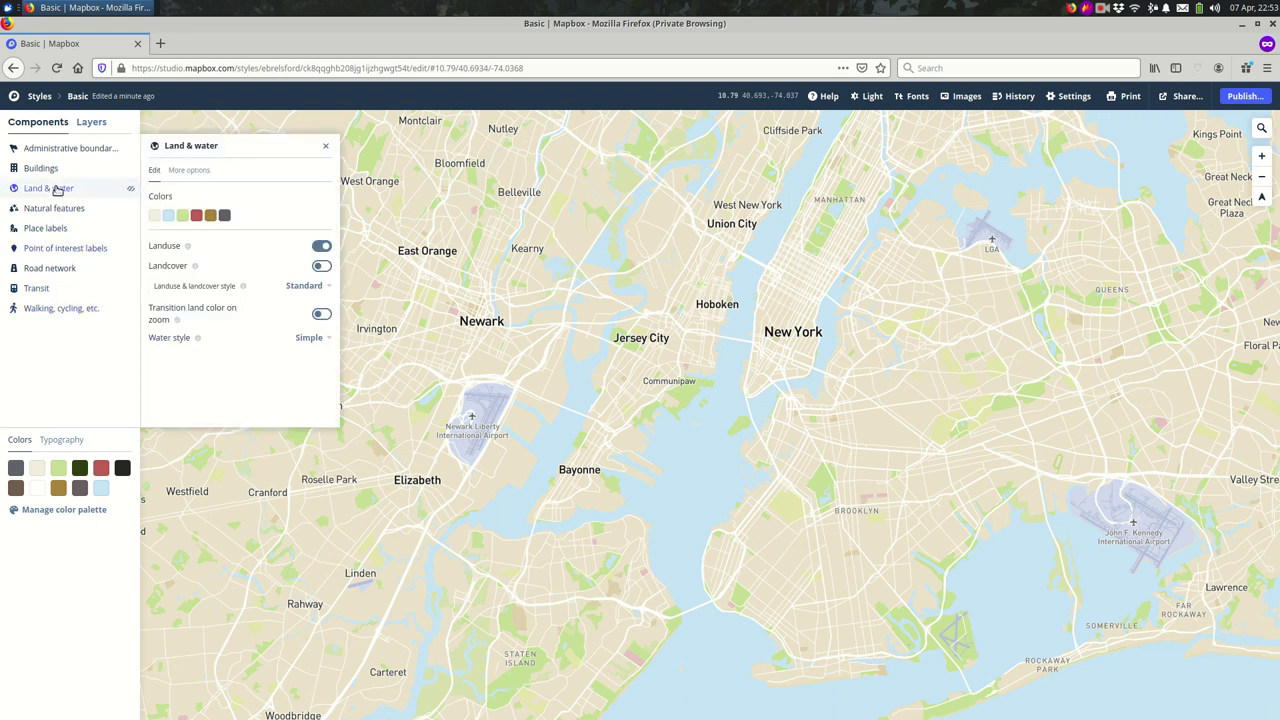
pyautogui.click(188, 169)
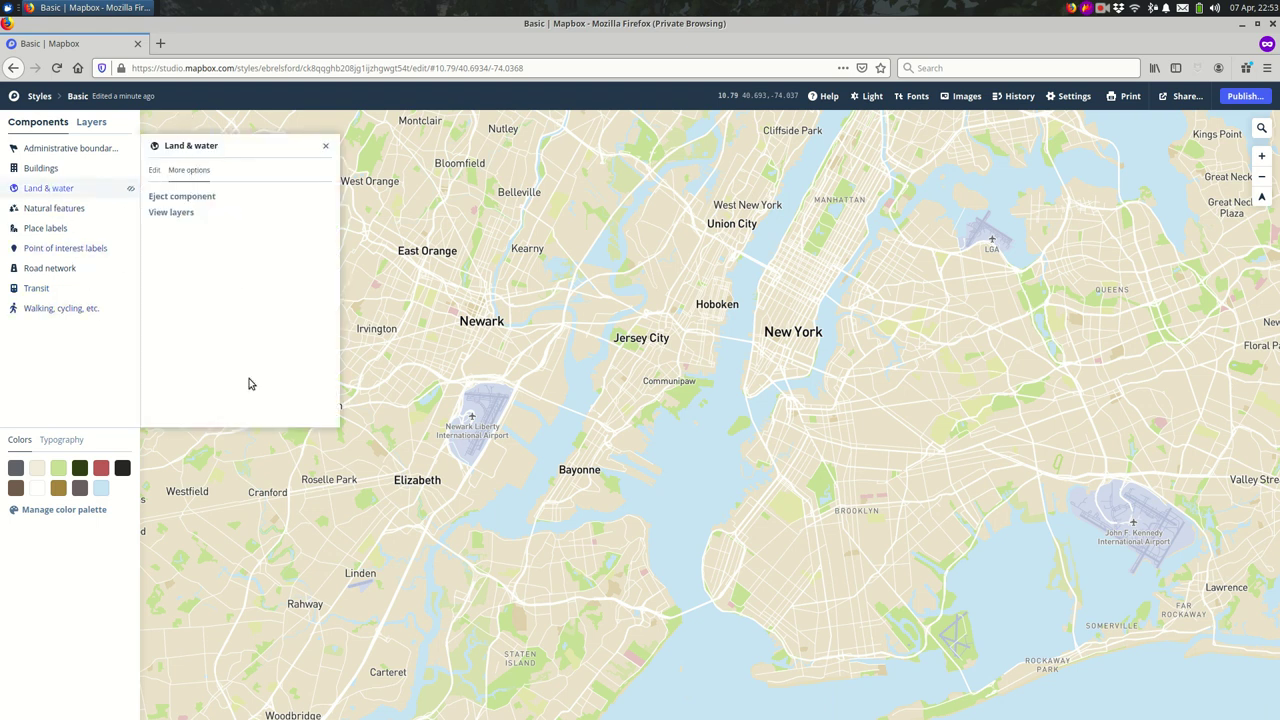
pyautogui.click(172, 212)
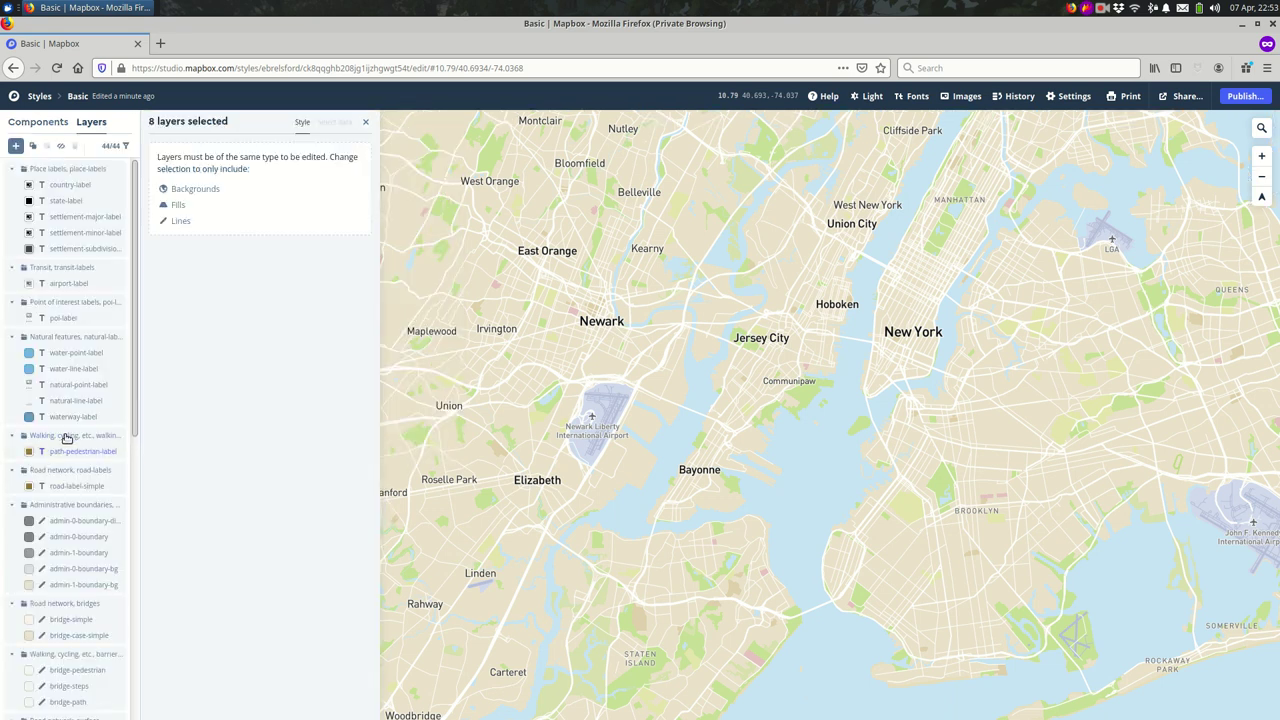
pyautogui.scroll(-10, 66, 437)
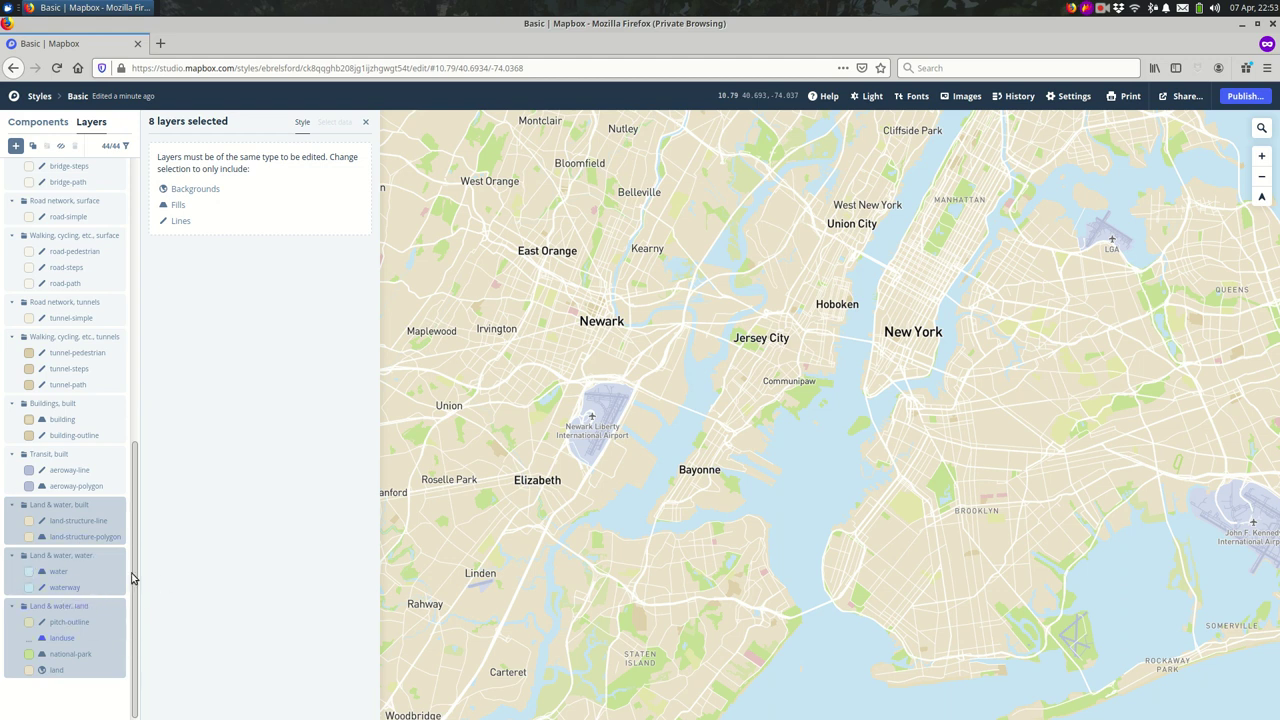
pyautogui.click(40, 122)
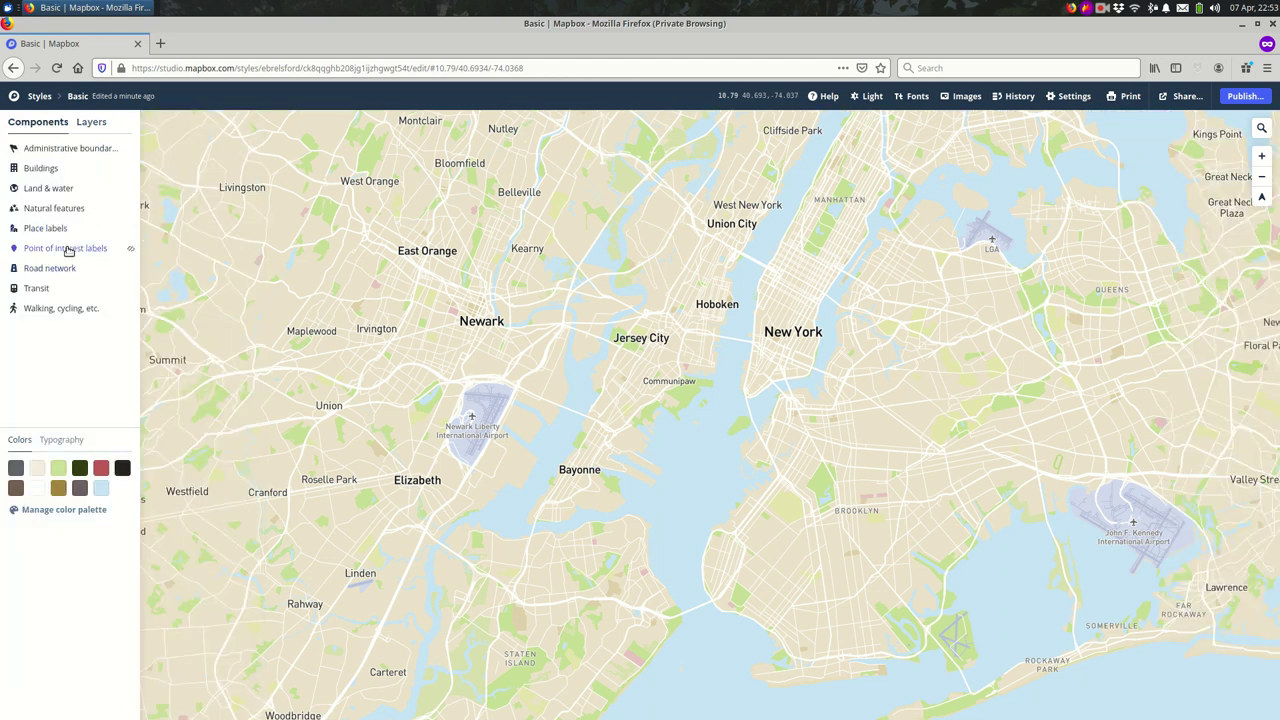
pyautogui.click(58, 188)
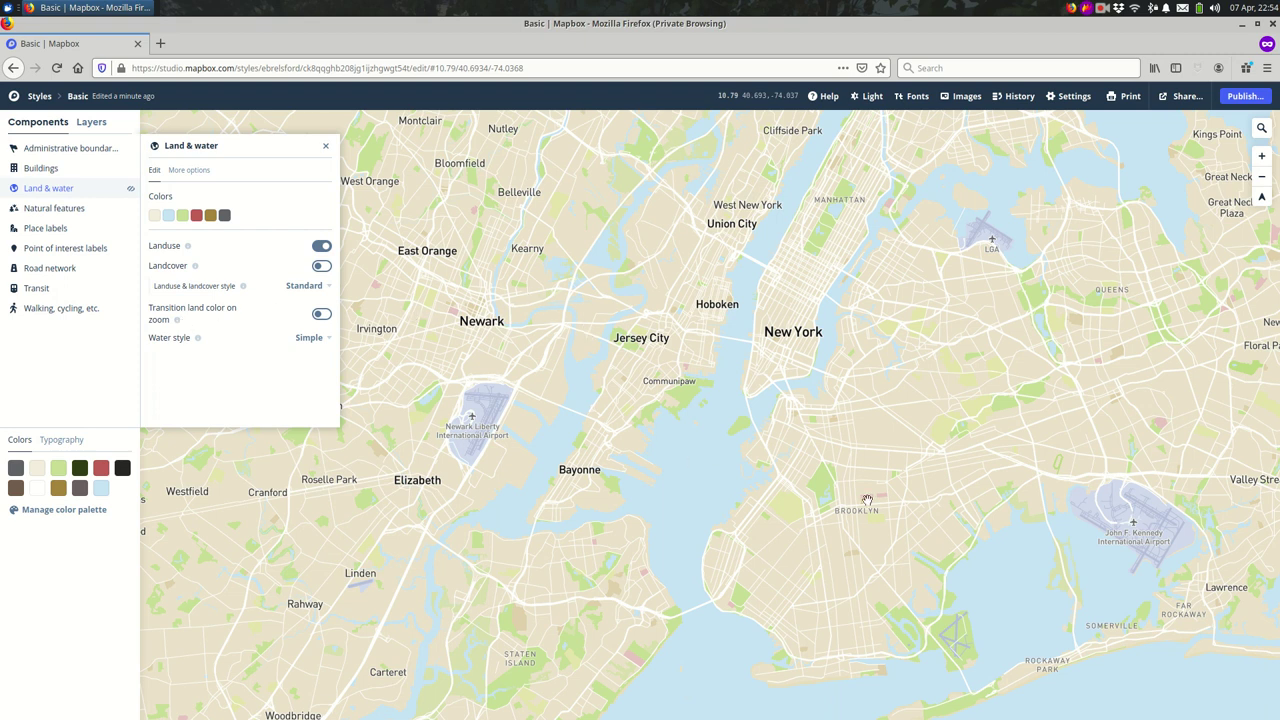
# Try several shades for the Land & water component's Greenspace color, finish with bright green #a0cc38, and close the component's settings.
pyautogui.scroll(1, 816, 448)
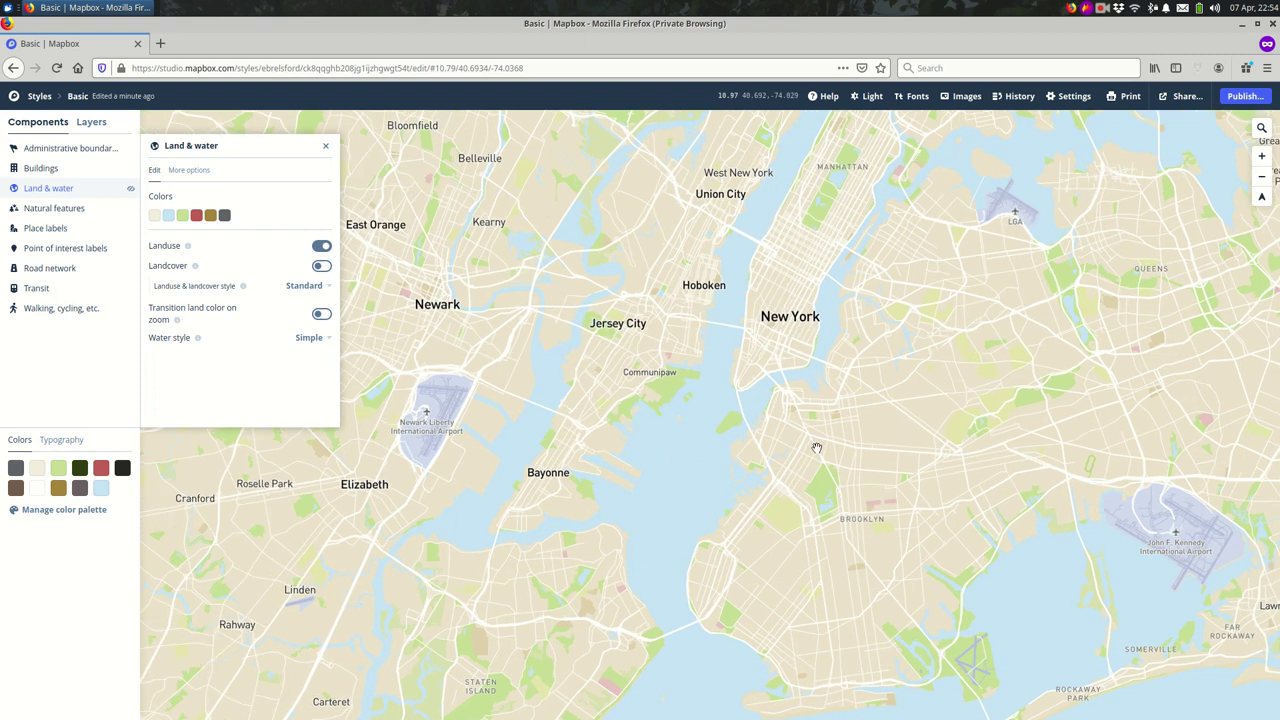
pyautogui.scroll(3, 852, 522)
pyautogui.scroll(2, 849, 523)
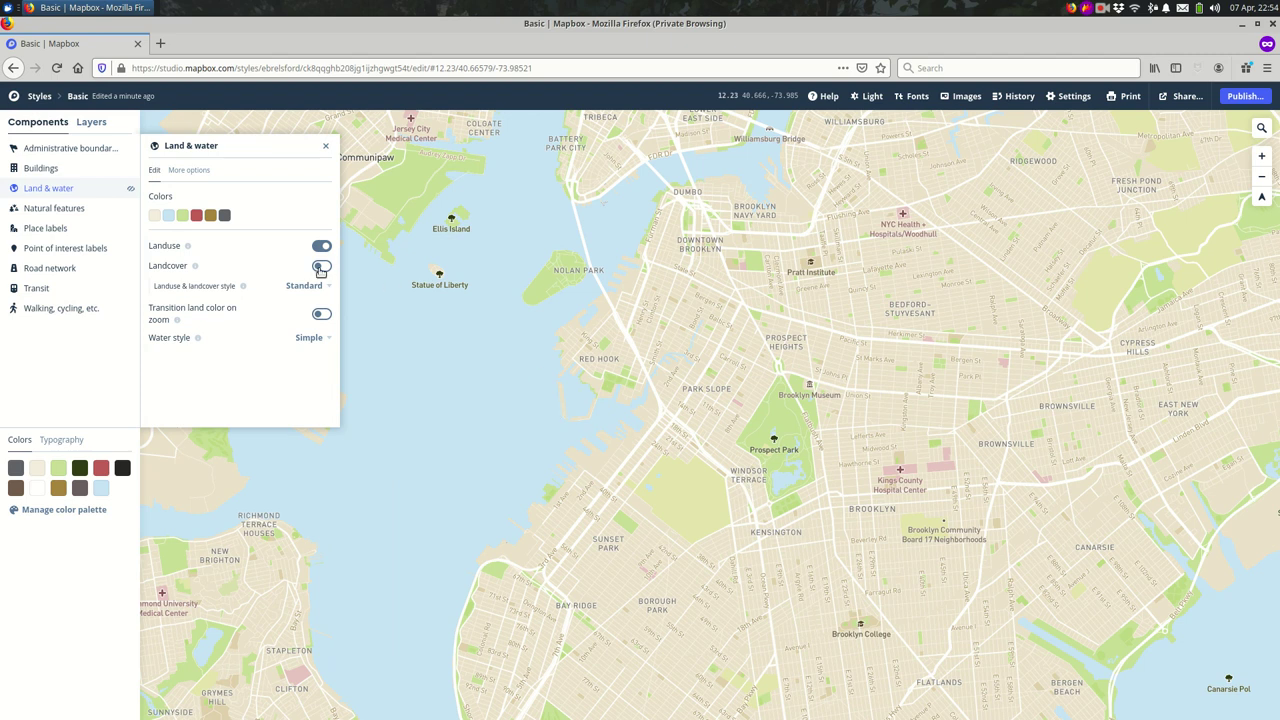
pyautogui.click(189, 218)
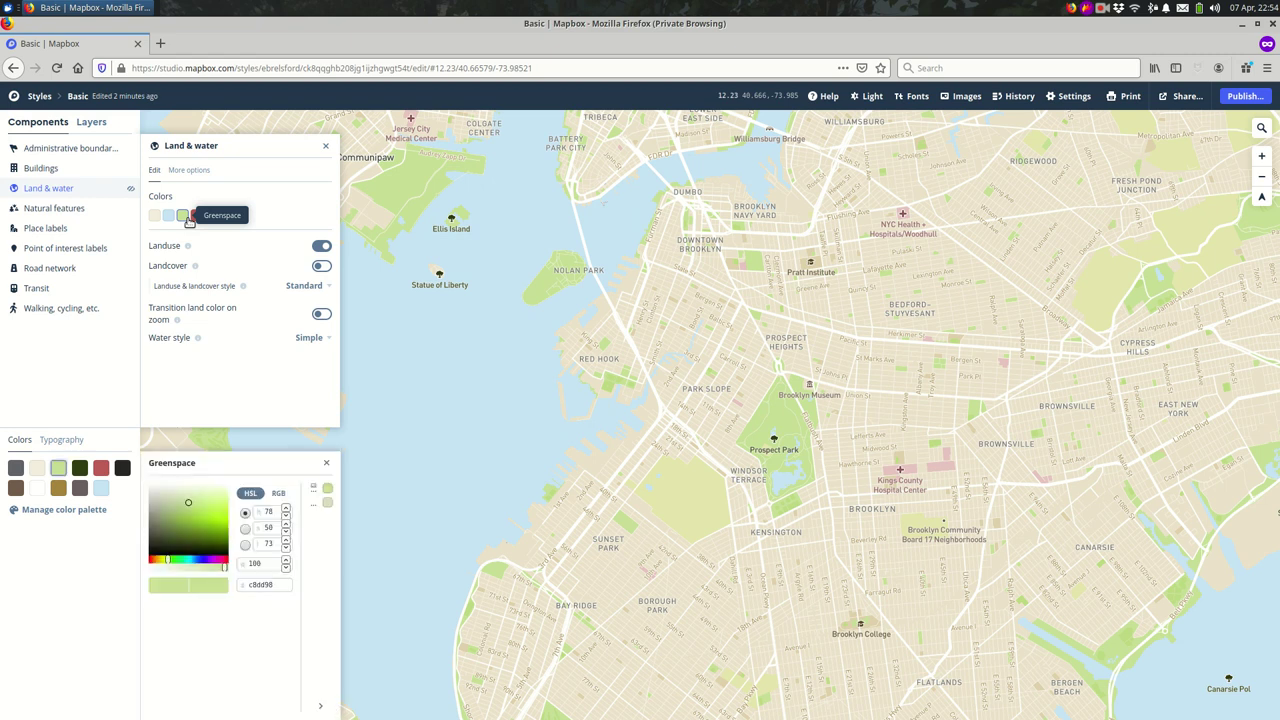
pyautogui.click(203, 521)
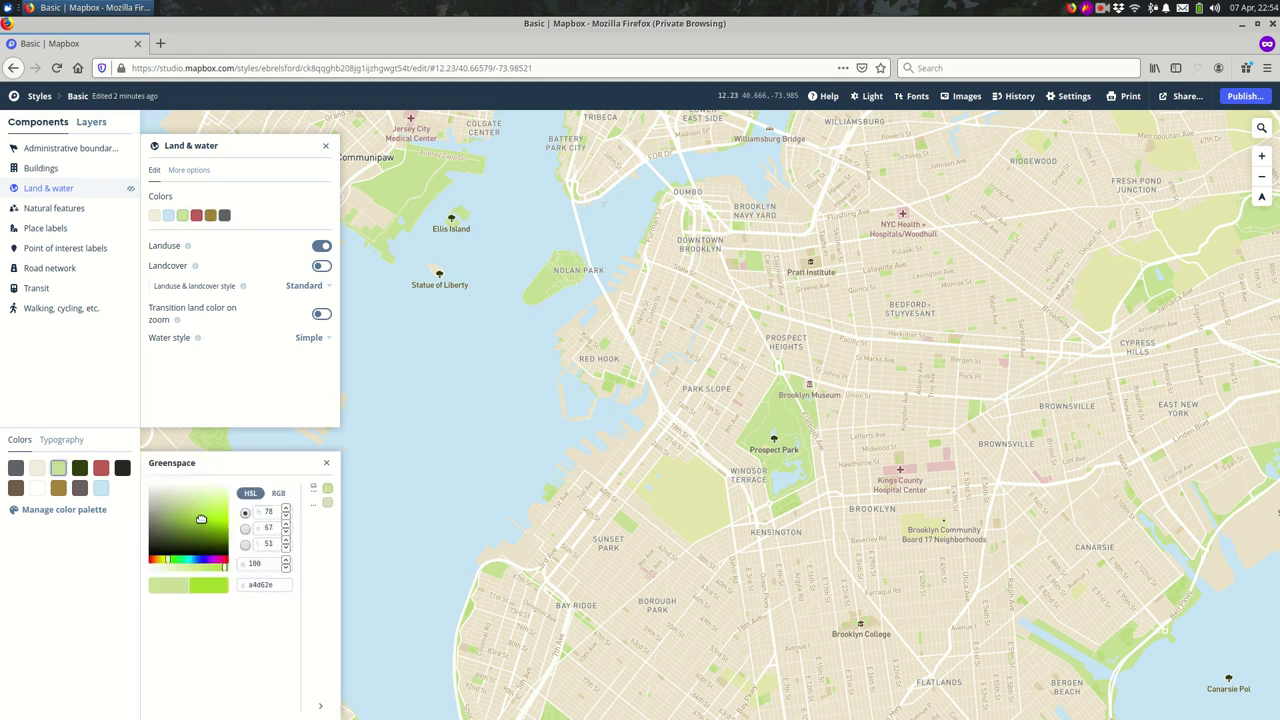
pyautogui.click(206, 533)
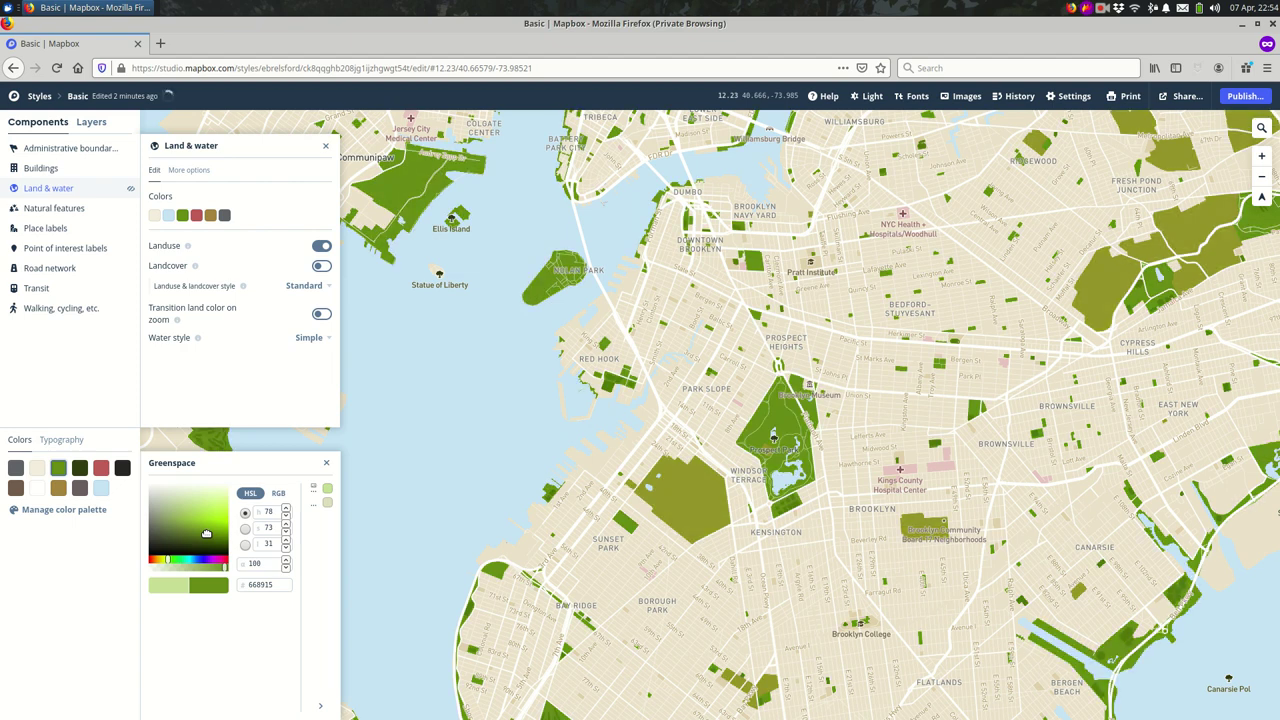
pyautogui.click(203, 520)
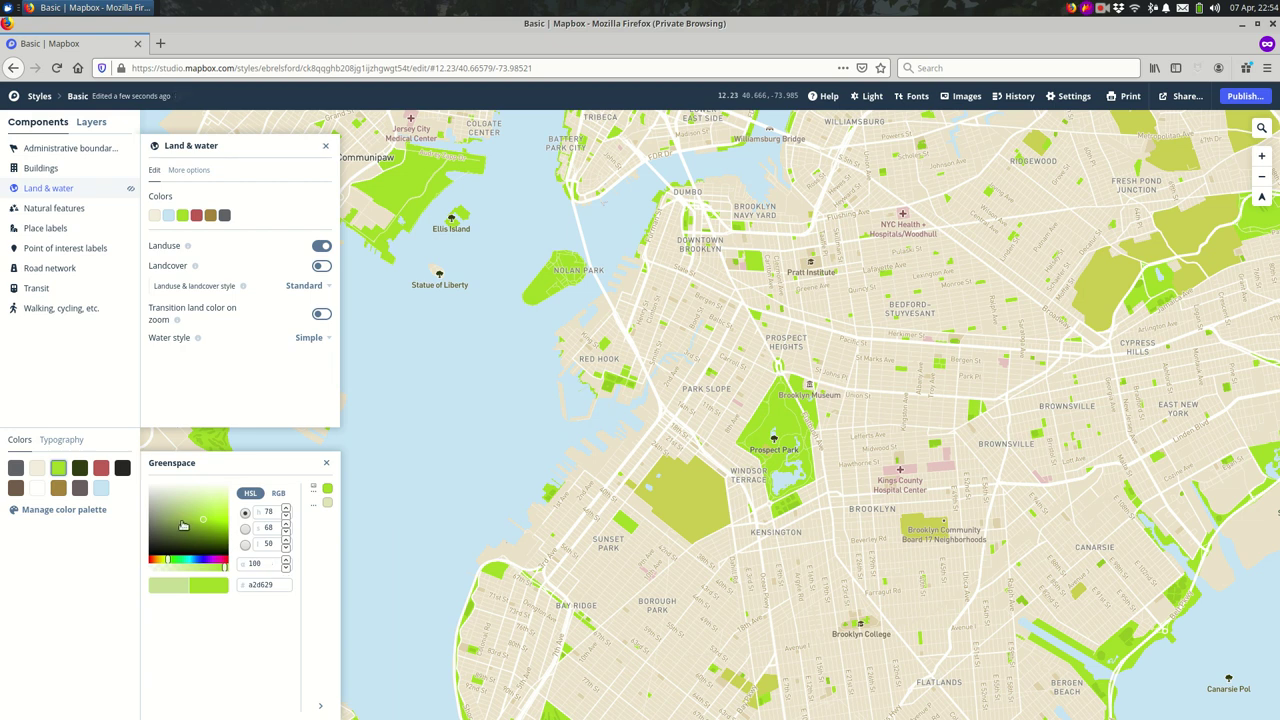
pyautogui.click(193, 514)
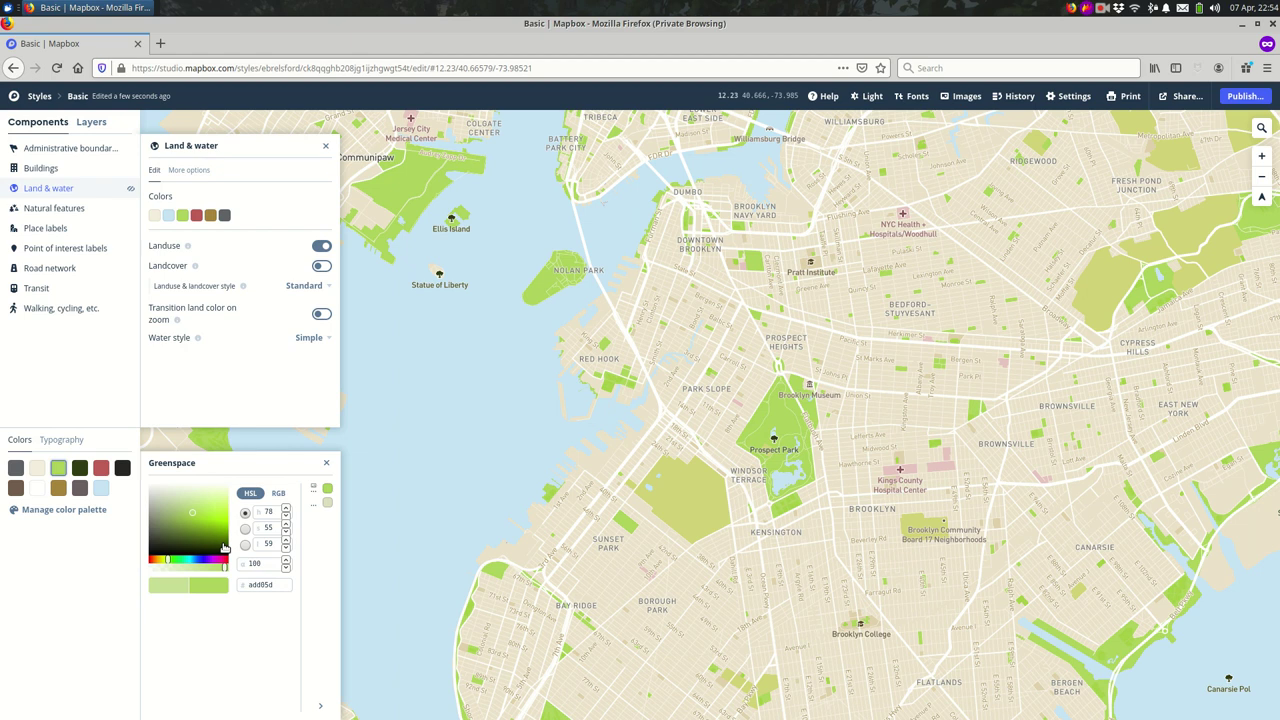
pyautogui.moveTo(193, 519); pyautogui.dragTo(215, 503)
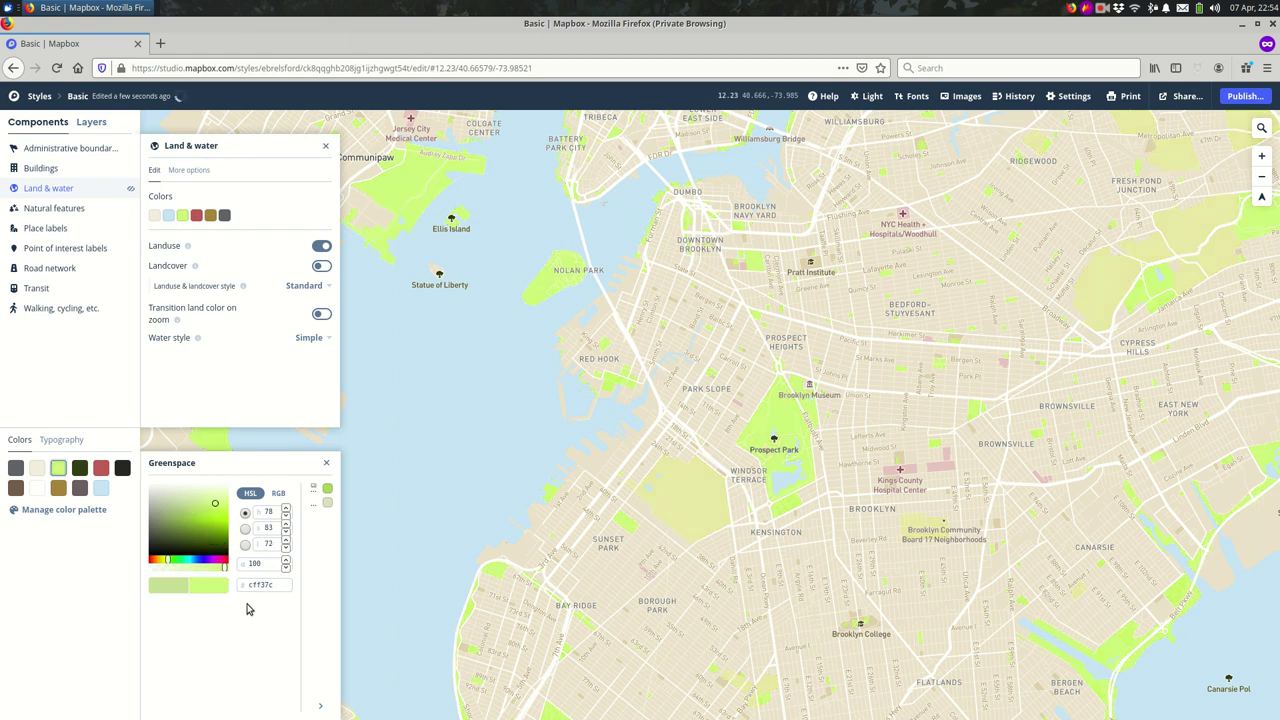
pyautogui.click(195, 517)
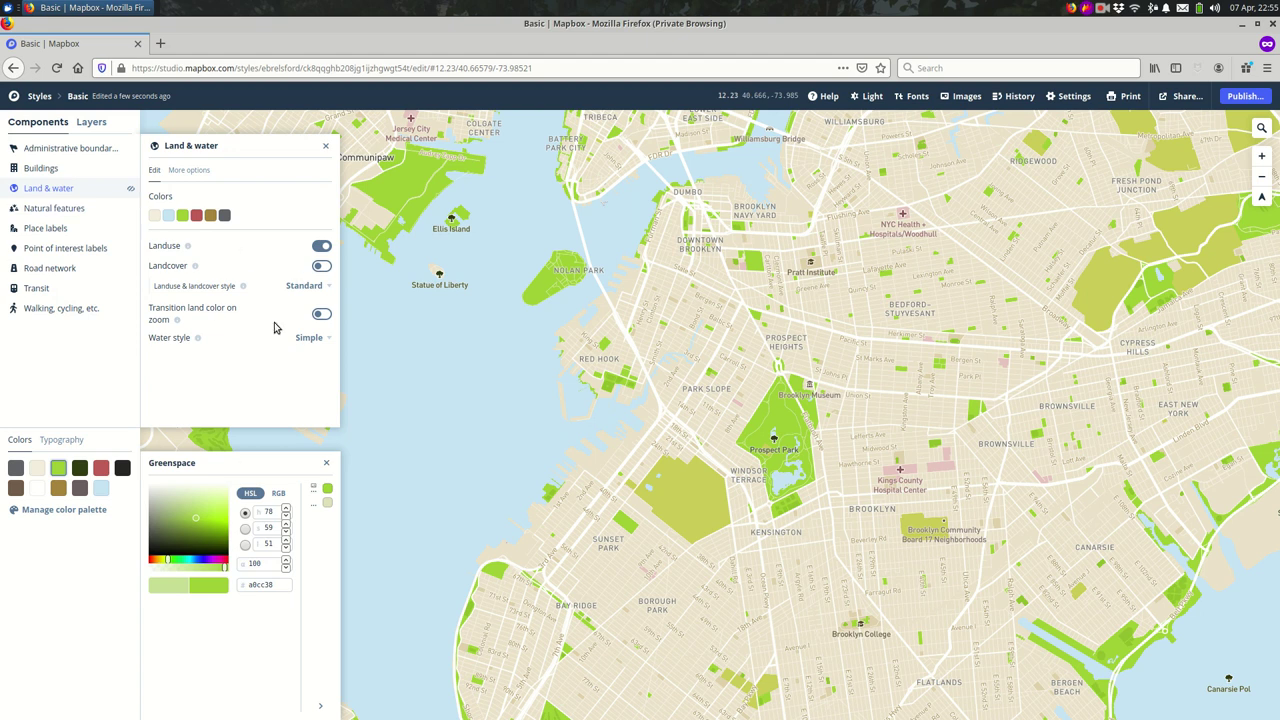
pyautogui.click(328, 465)
pyautogui.click(325, 146)
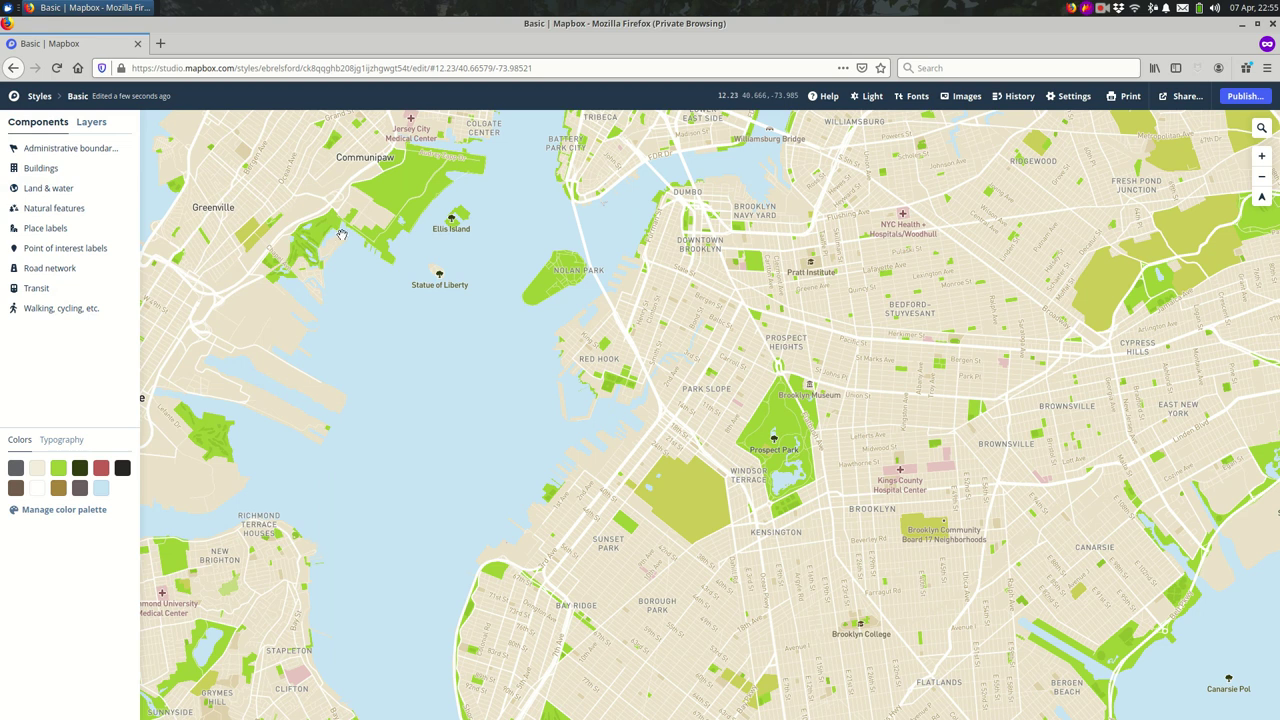
# Inspect which components and colors style the Prospect Park area and the Red Hook label on the map.
pyautogui.scroll(1, 806, 420)
pyautogui.scroll(2, 806, 420)
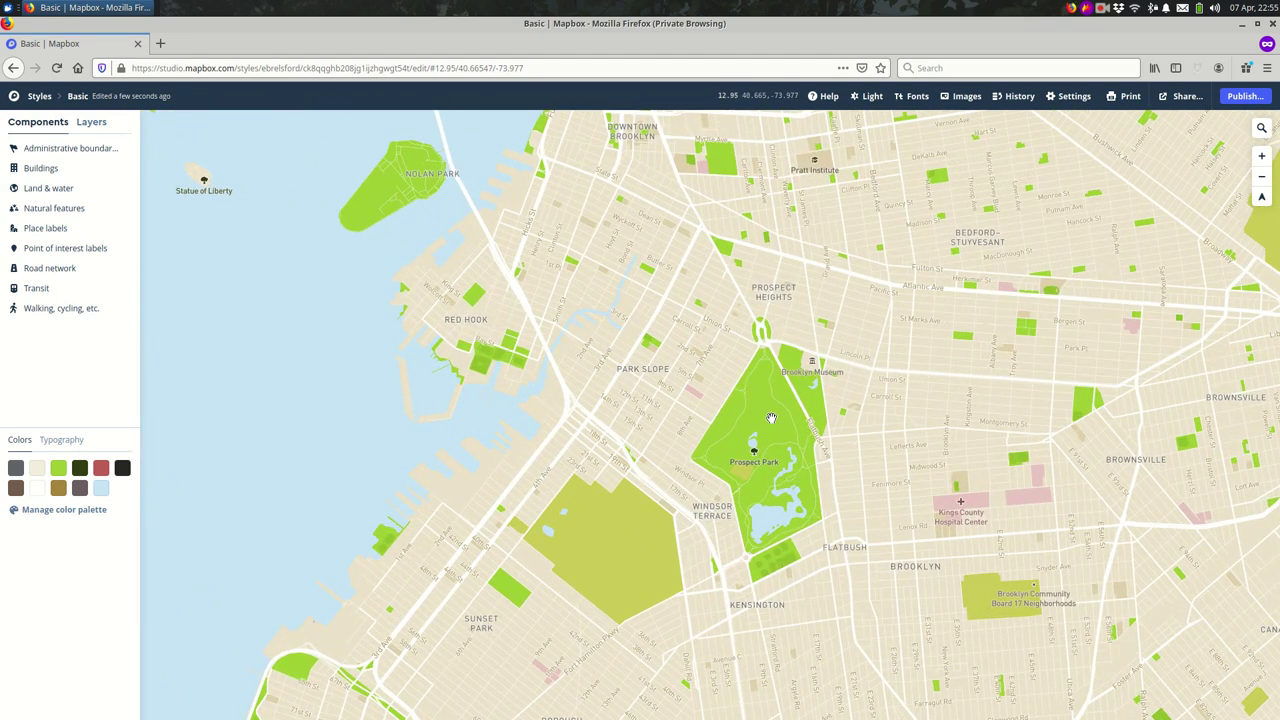
pyautogui.click(771, 419)
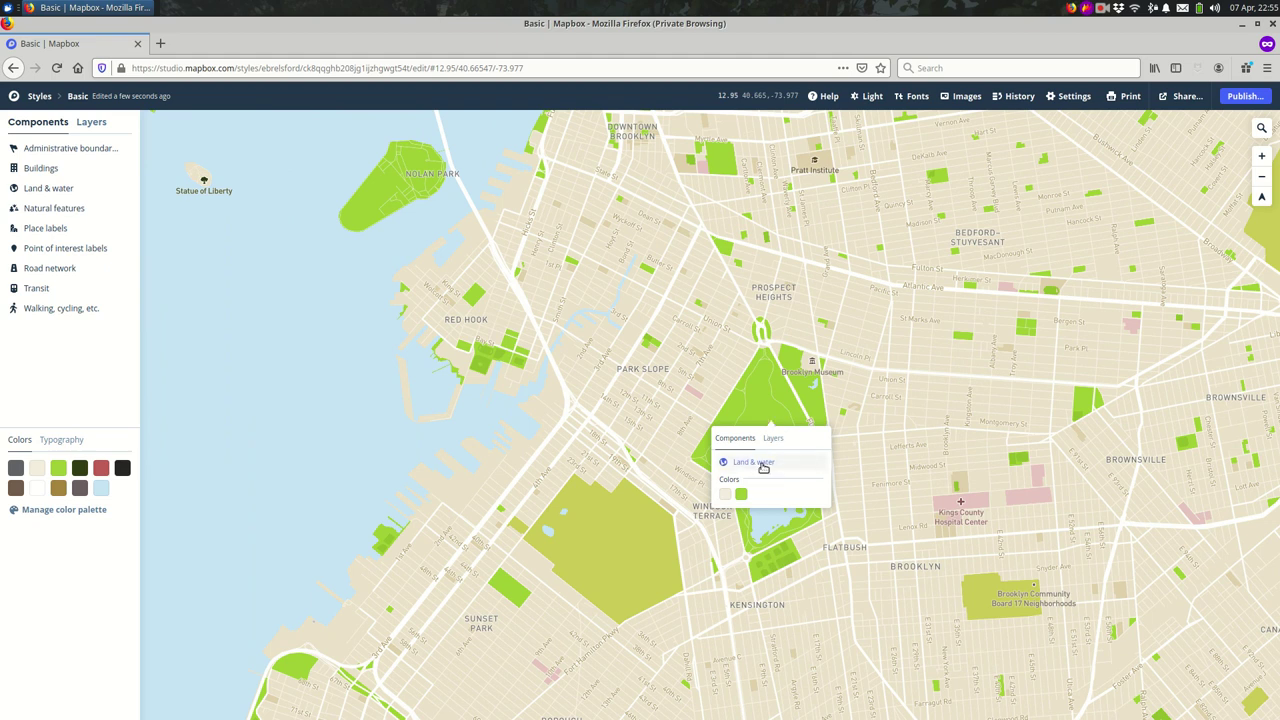
pyautogui.click(762, 466)
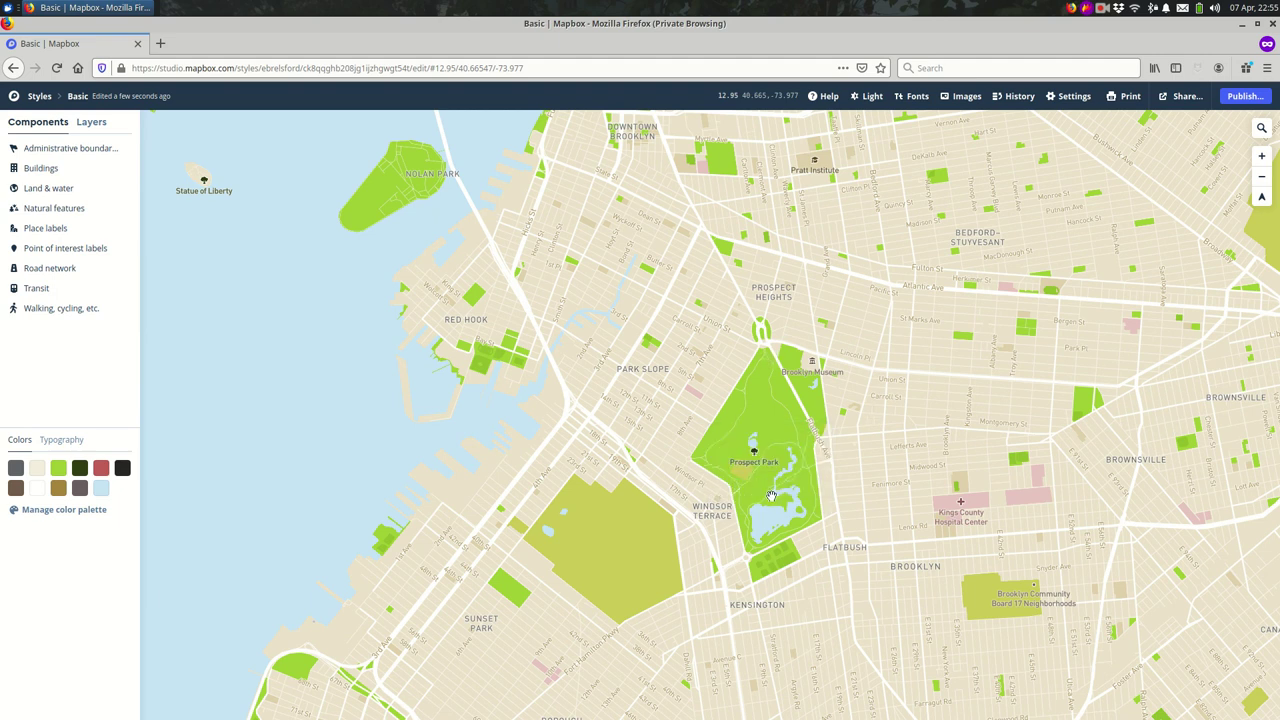
pyautogui.click(463, 320)
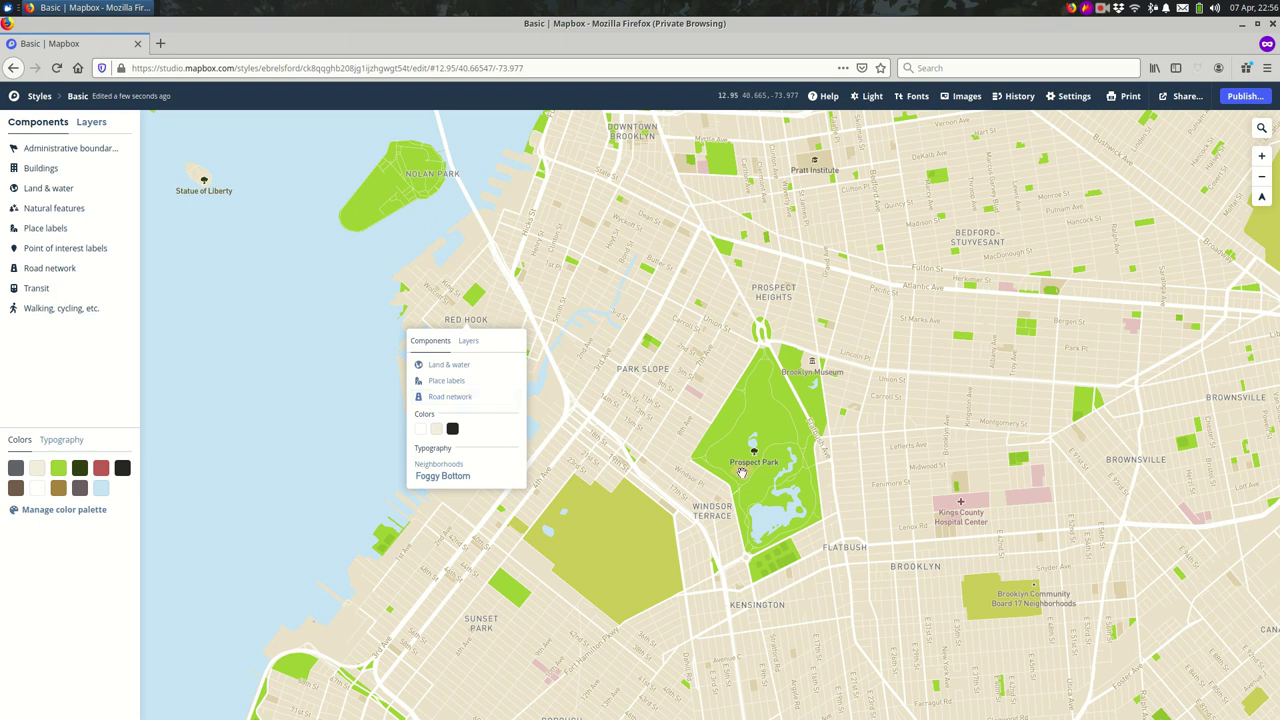
# List the layers under Prospect Park's greenspace and open the landuse layer for editing.
pyautogui.click(772, 431)
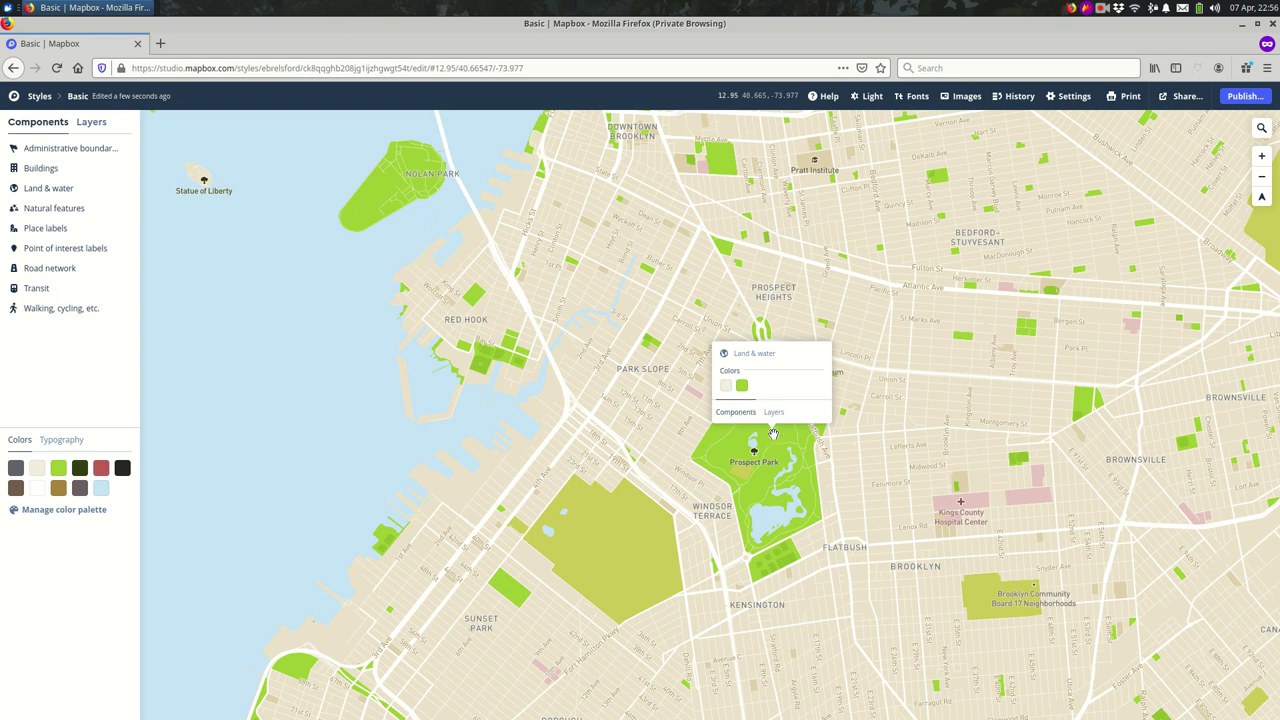
pyautogui.click(773, 412)
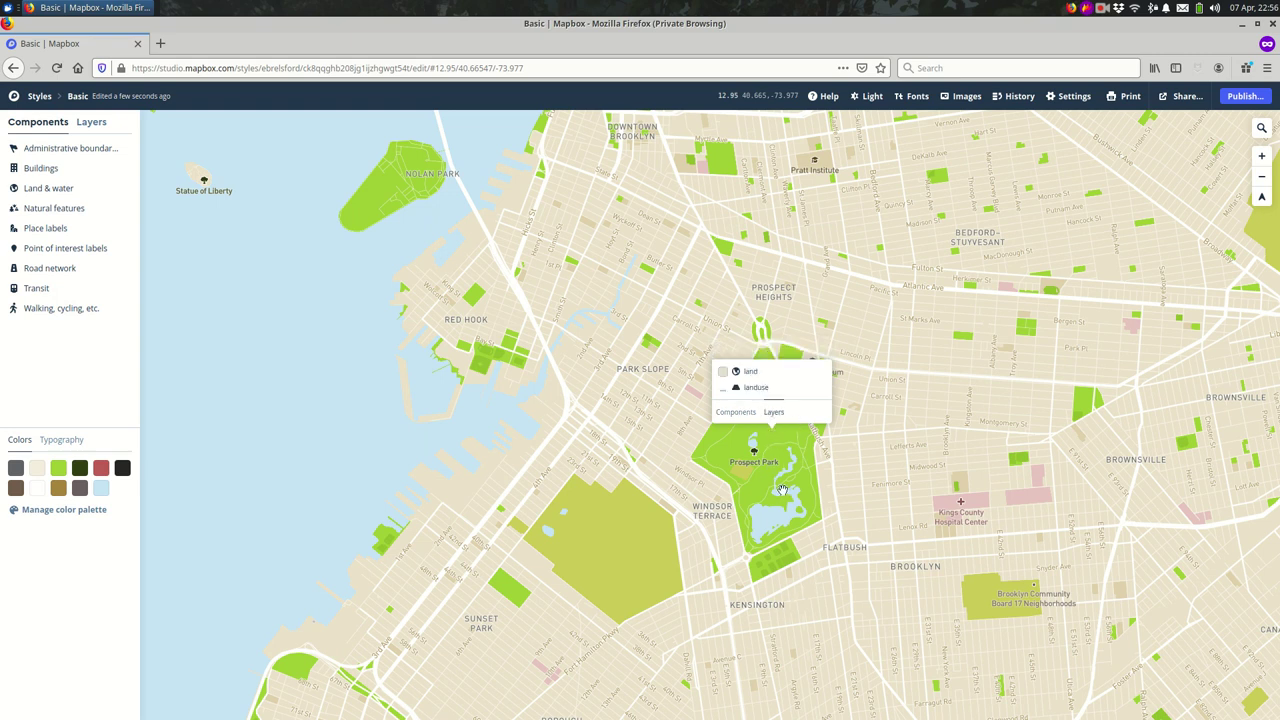
pyautogui.click(756, 388)
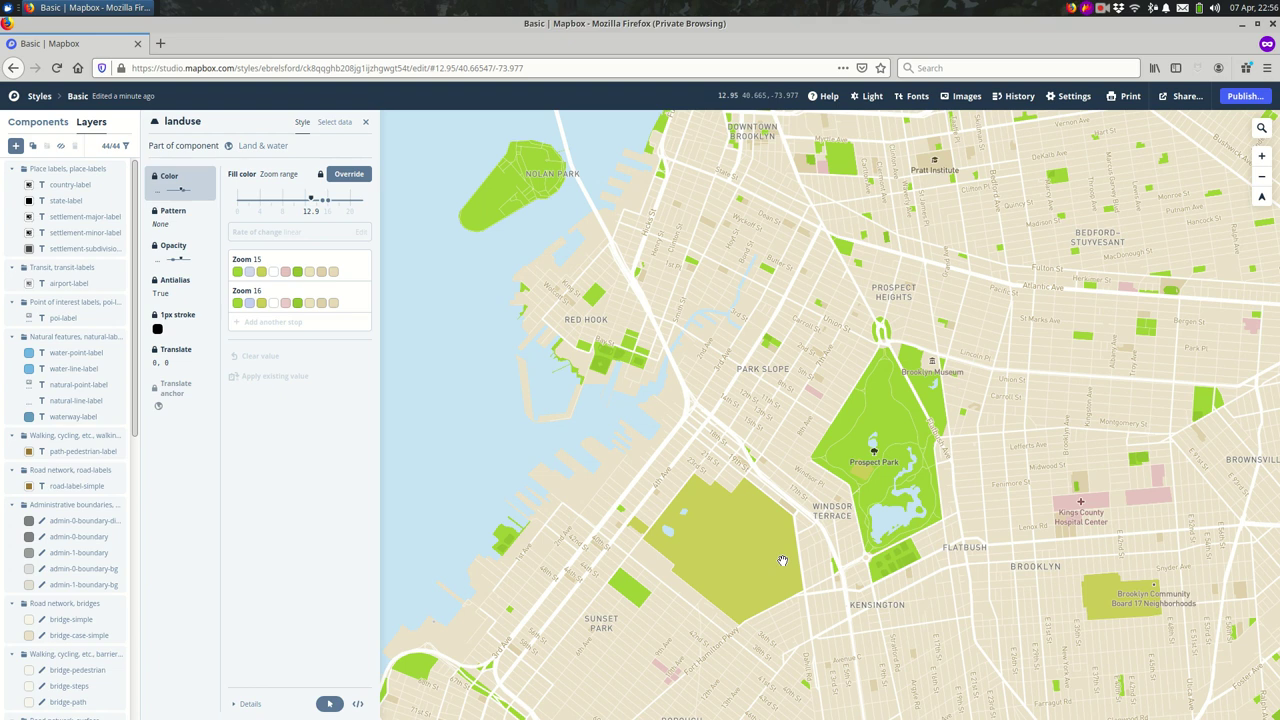
# Review the landuse layer's pattern, opacity, antialias and 1px stroke properties, and return to its fill color.
pyautogui.click(157, 211)
pyautogui.click(171, 246)
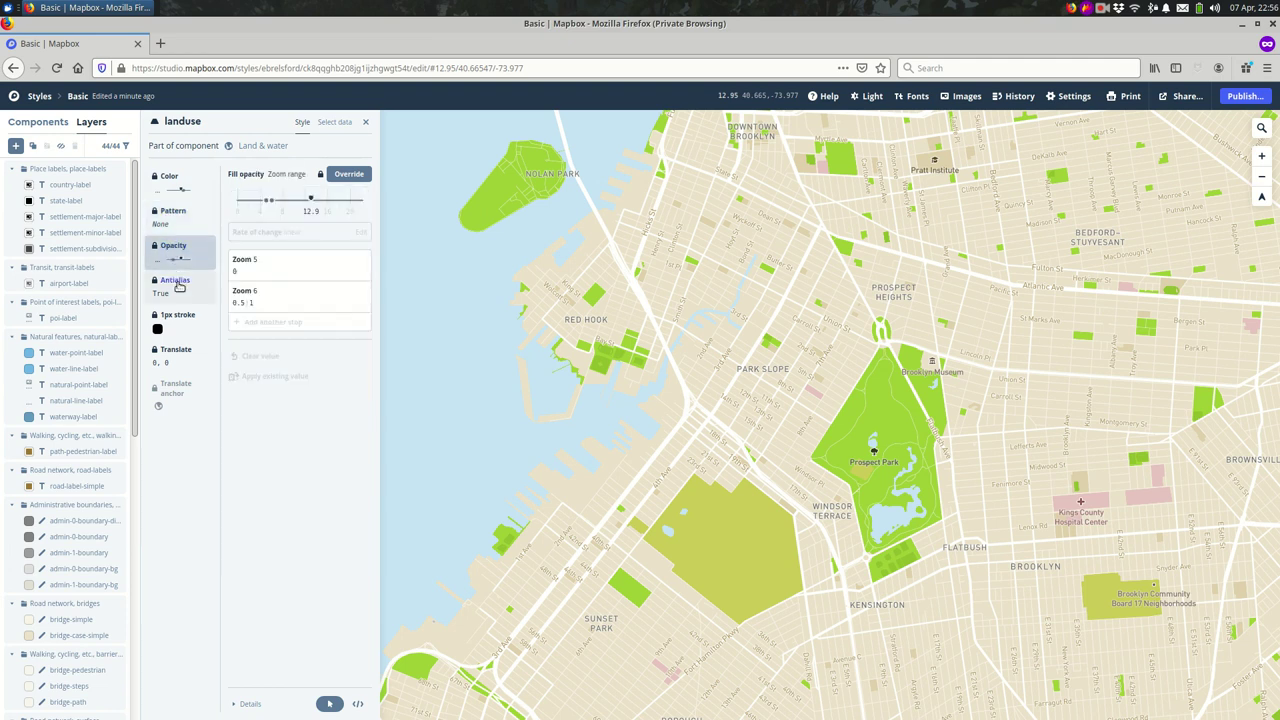
pyautogui.click(181, 287)
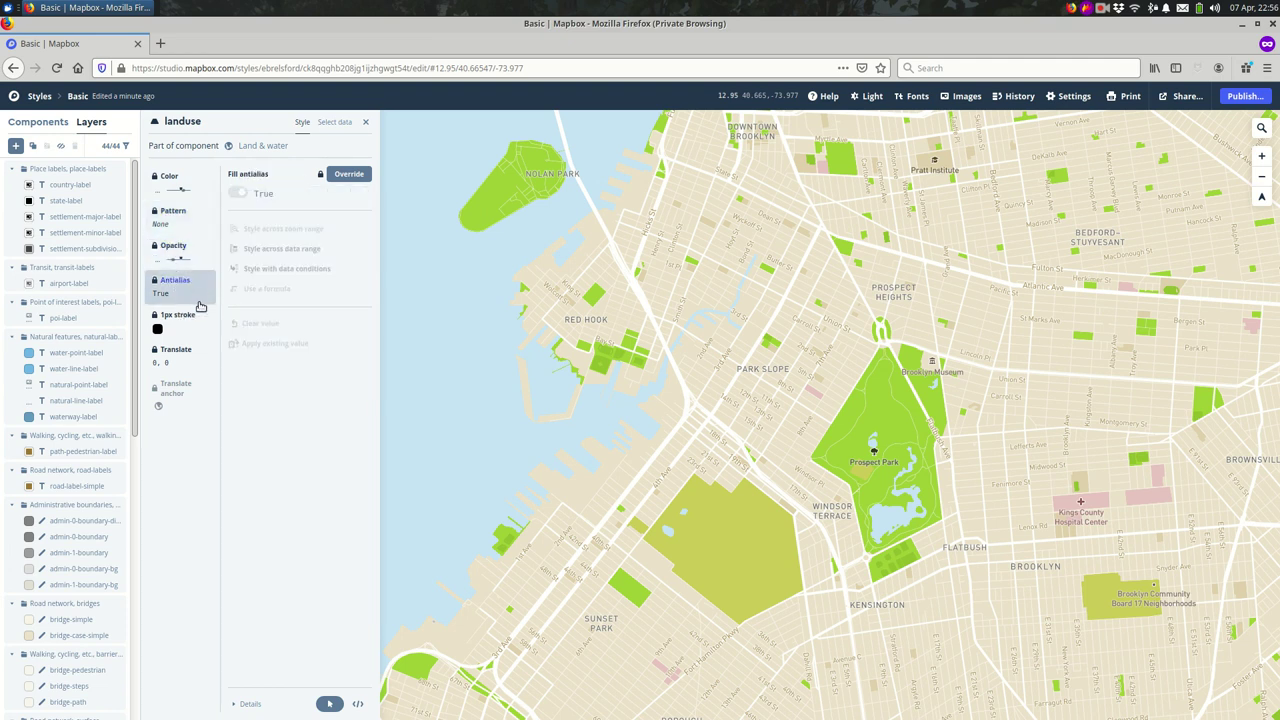
pyautogui.click(198, 328)
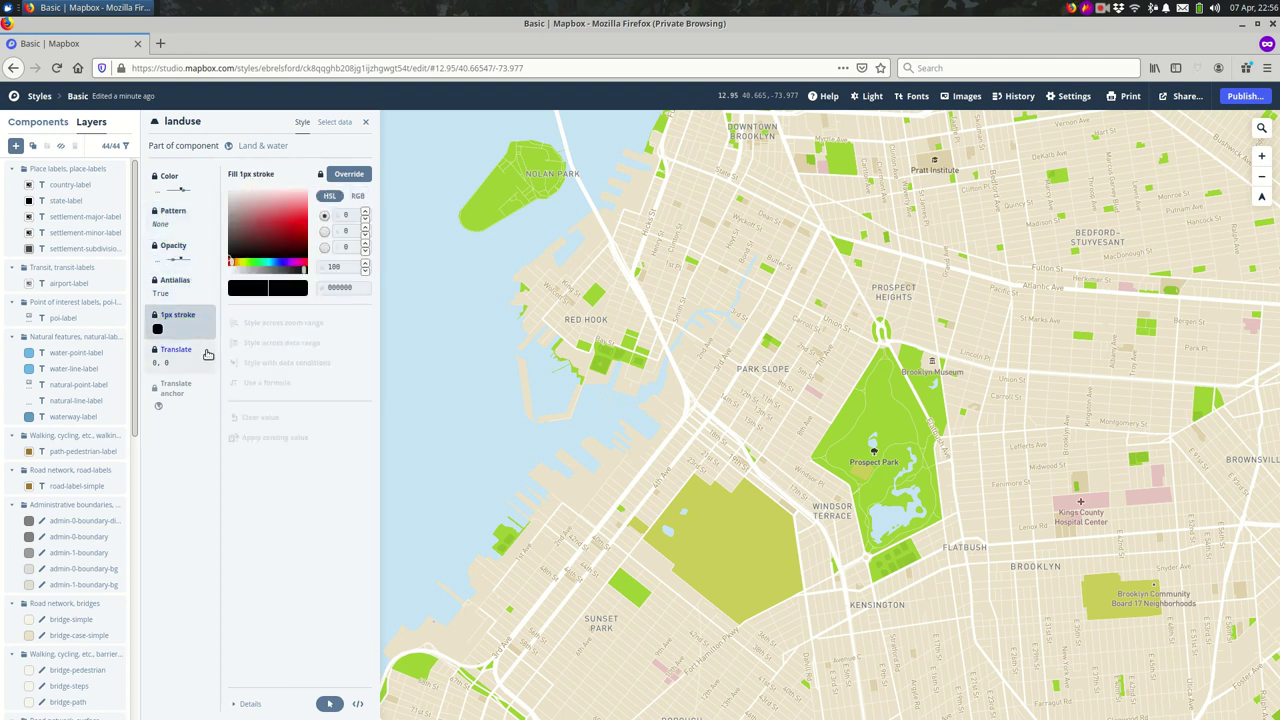
pyautogui.click(181, 224)
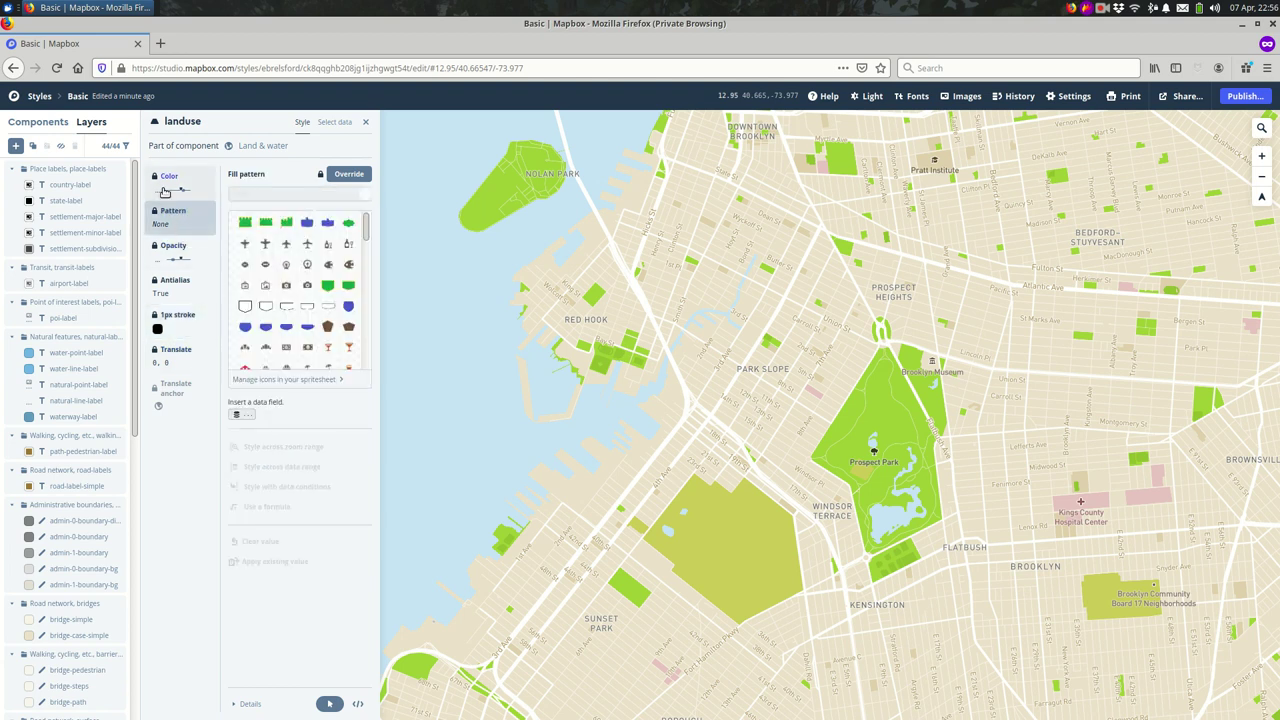
pyautogui.click(165, 191)
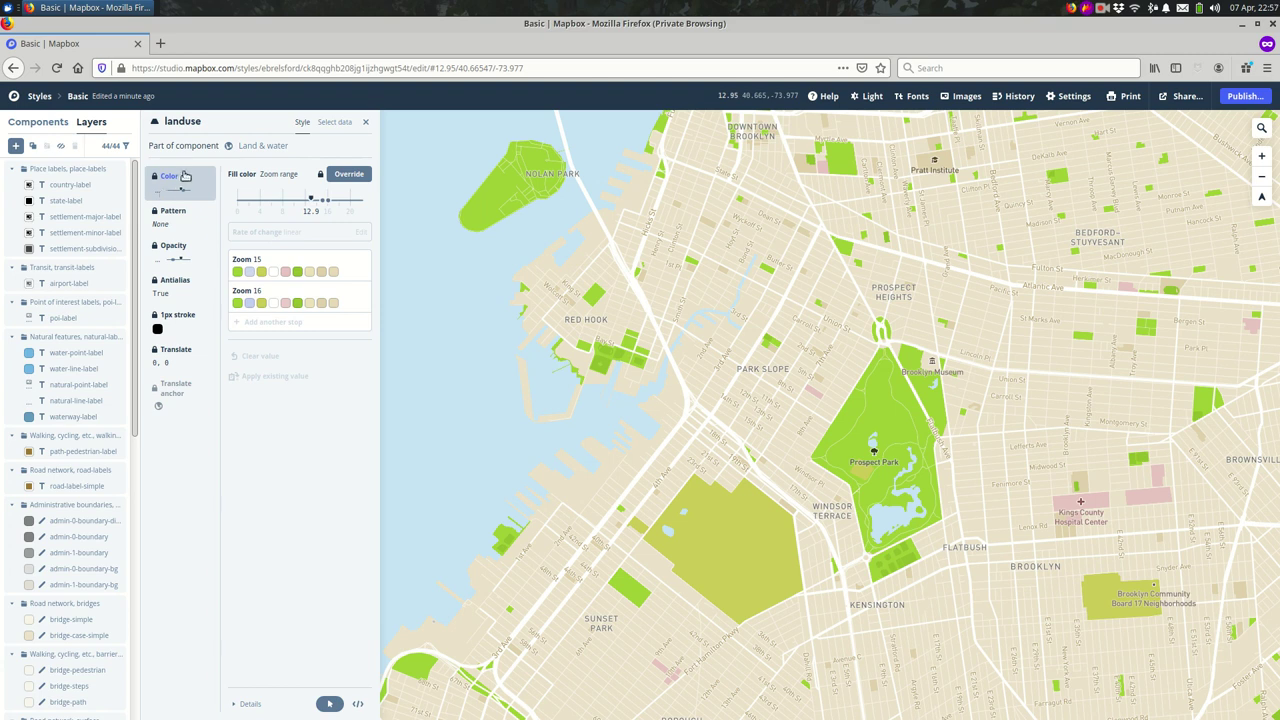
# Override the landuse layer's fill color to unlock it from the component, and check Prospect Park at several zoom levels.
pyautogui.click(350, 175)
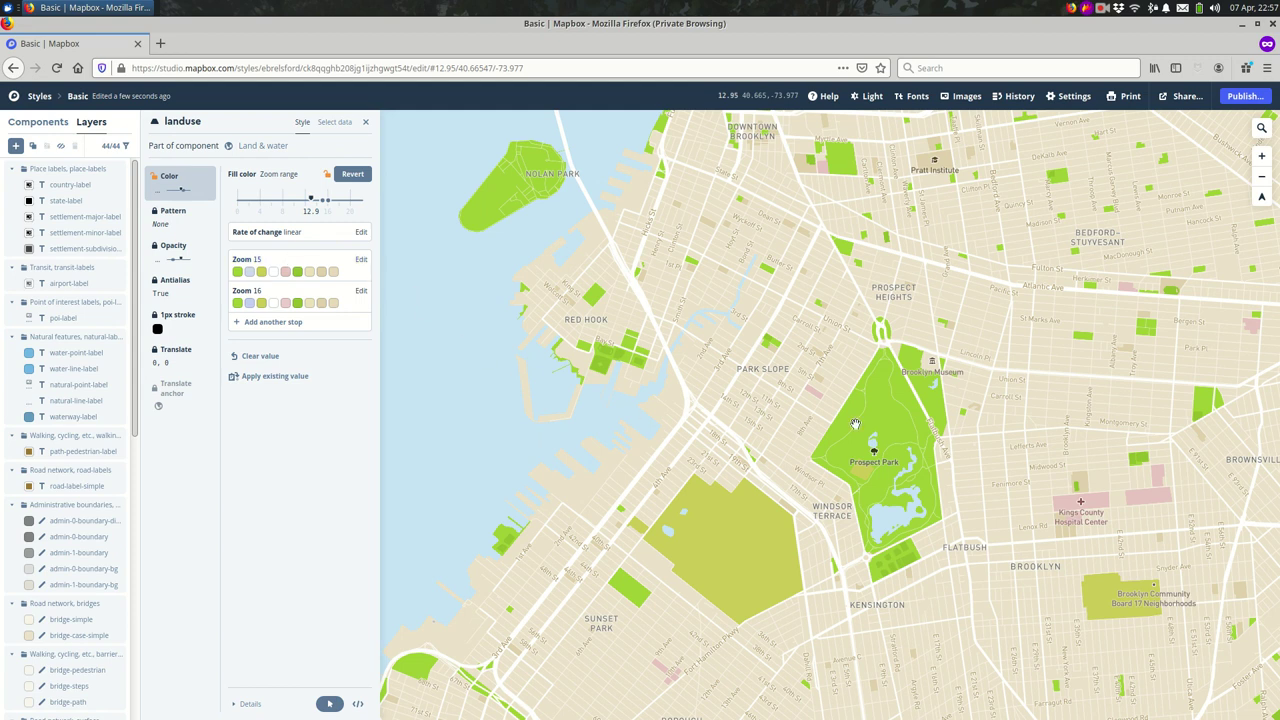
pyautogui.scroll(-1, 855, 424)
pyautogui.scroll(-1, 855, 424)
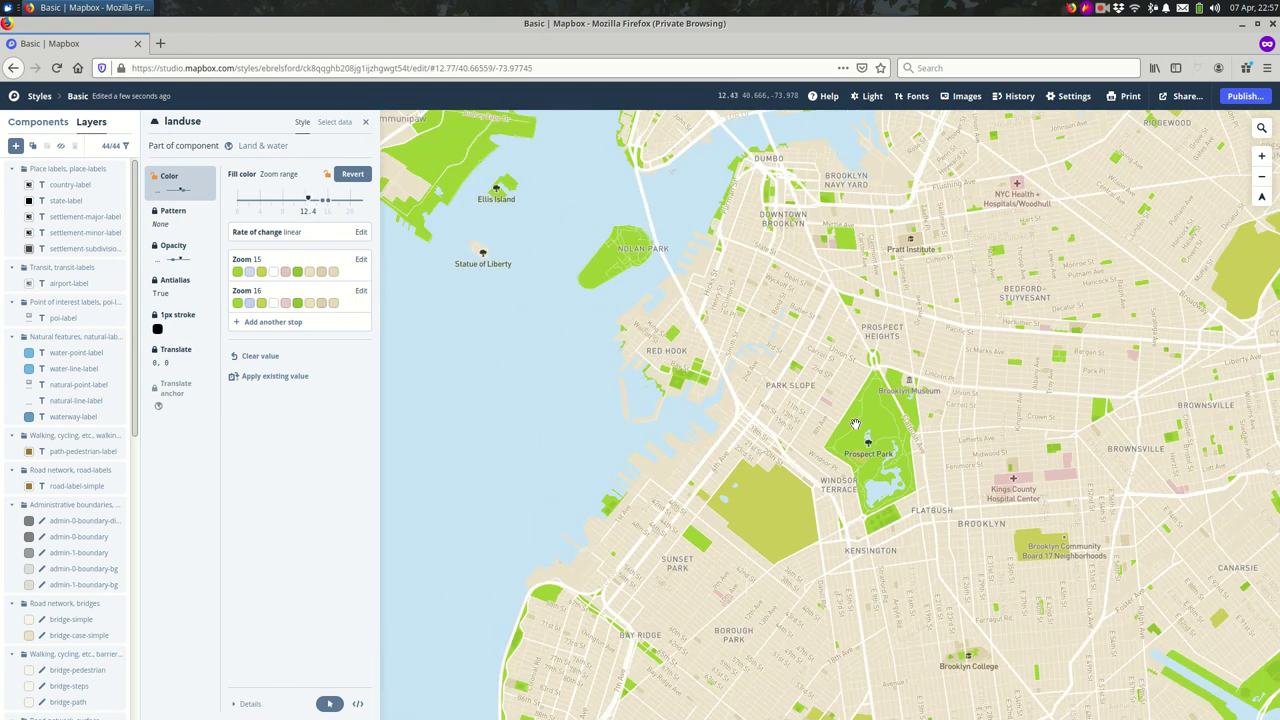
pyautogui.scroll(5, 855, 424)
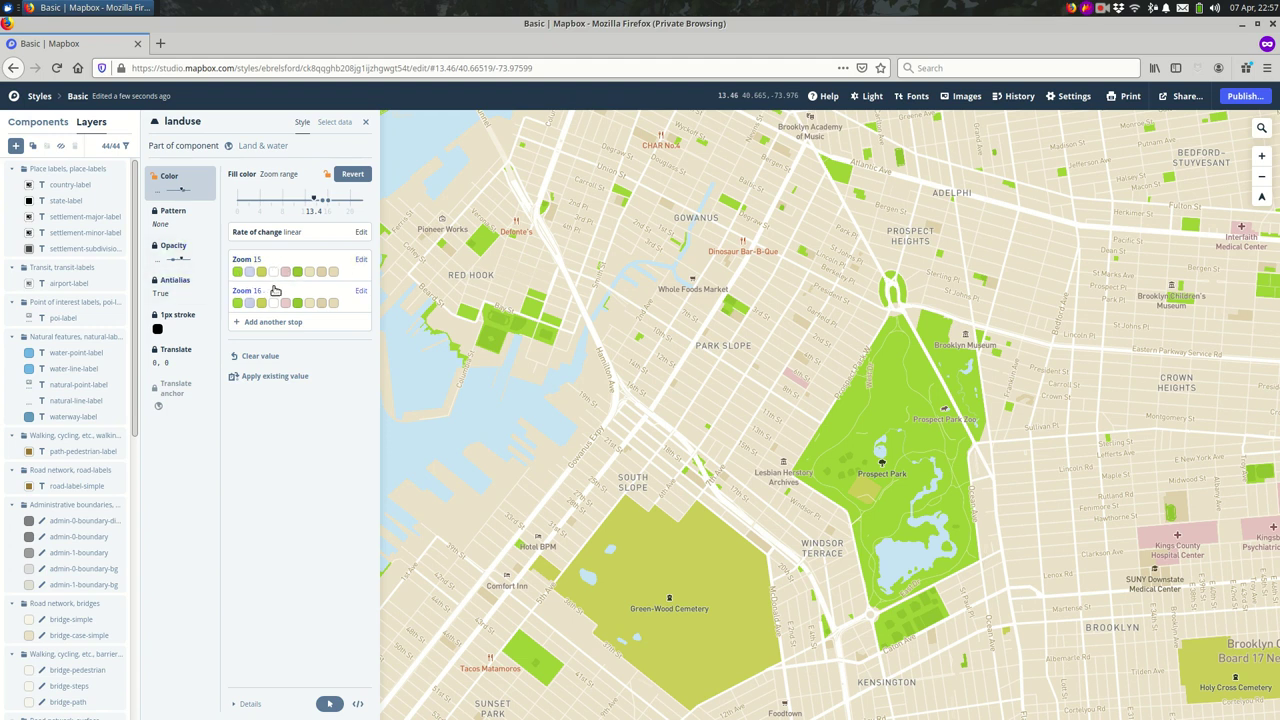
pyautogui.scroll(5, 940, 385)
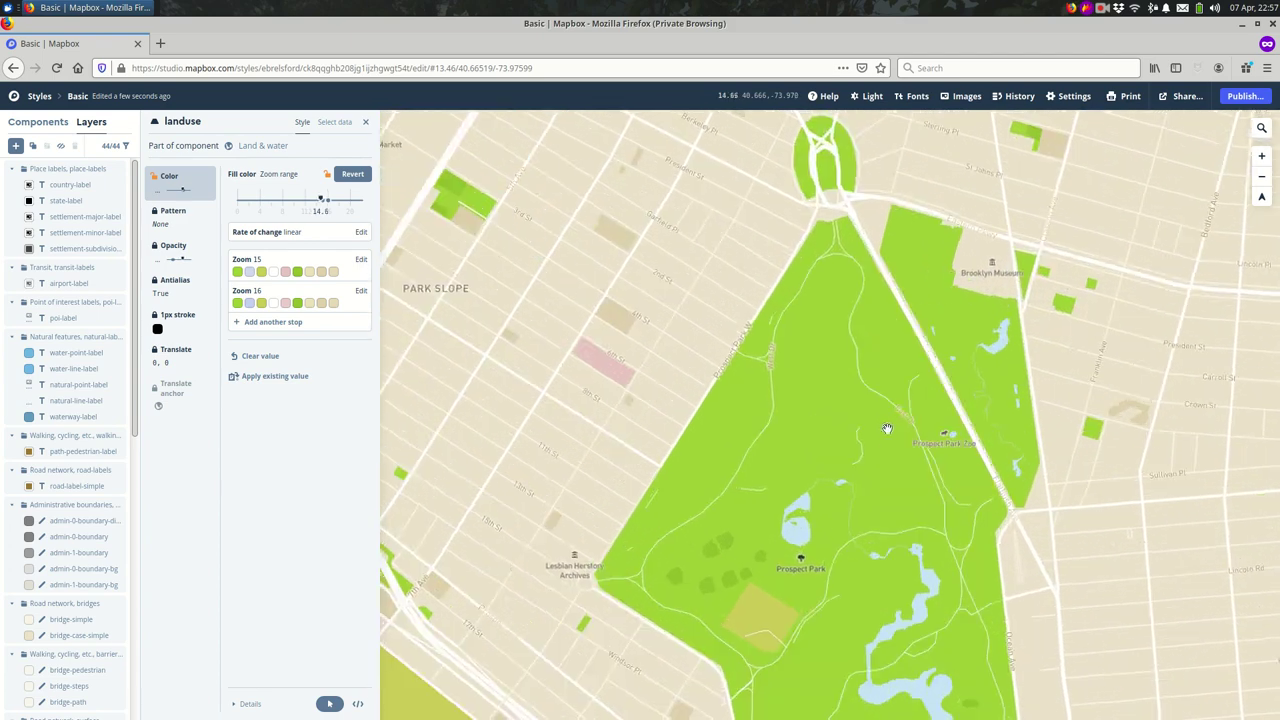
pyautogui.scroll(5, 878, 430)
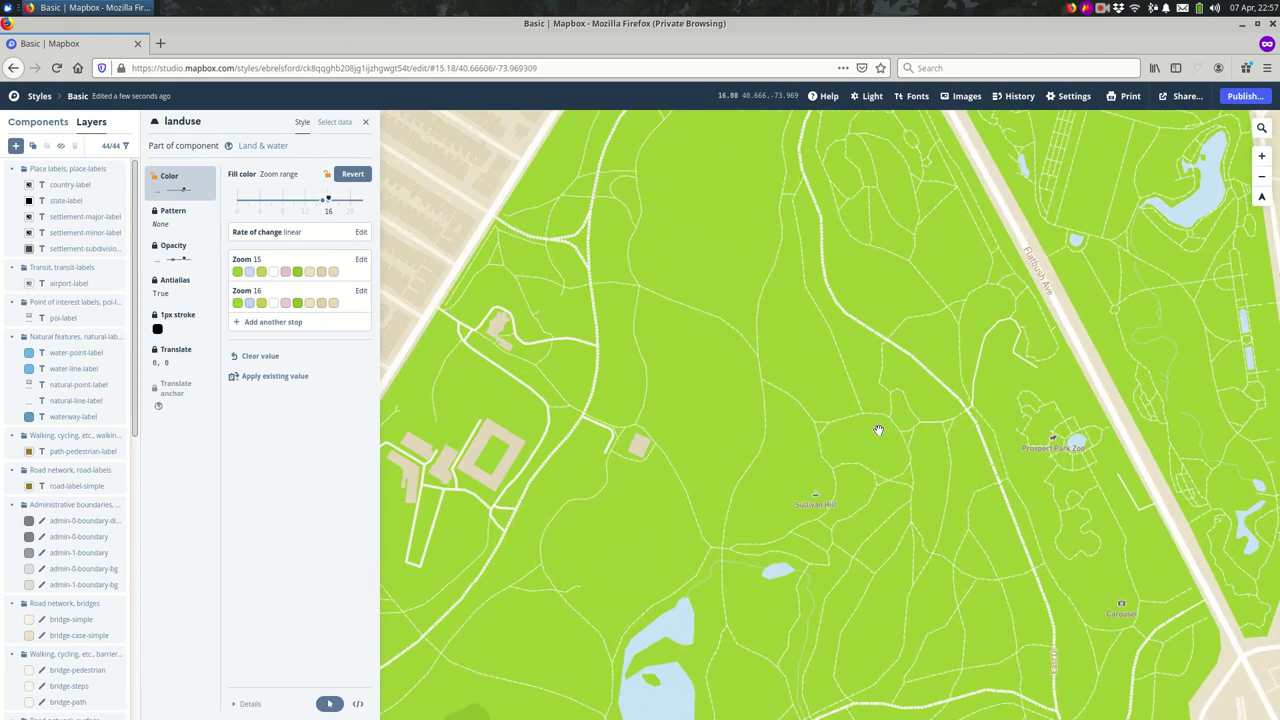
pyautogui.scroll(-3, 878, 430)
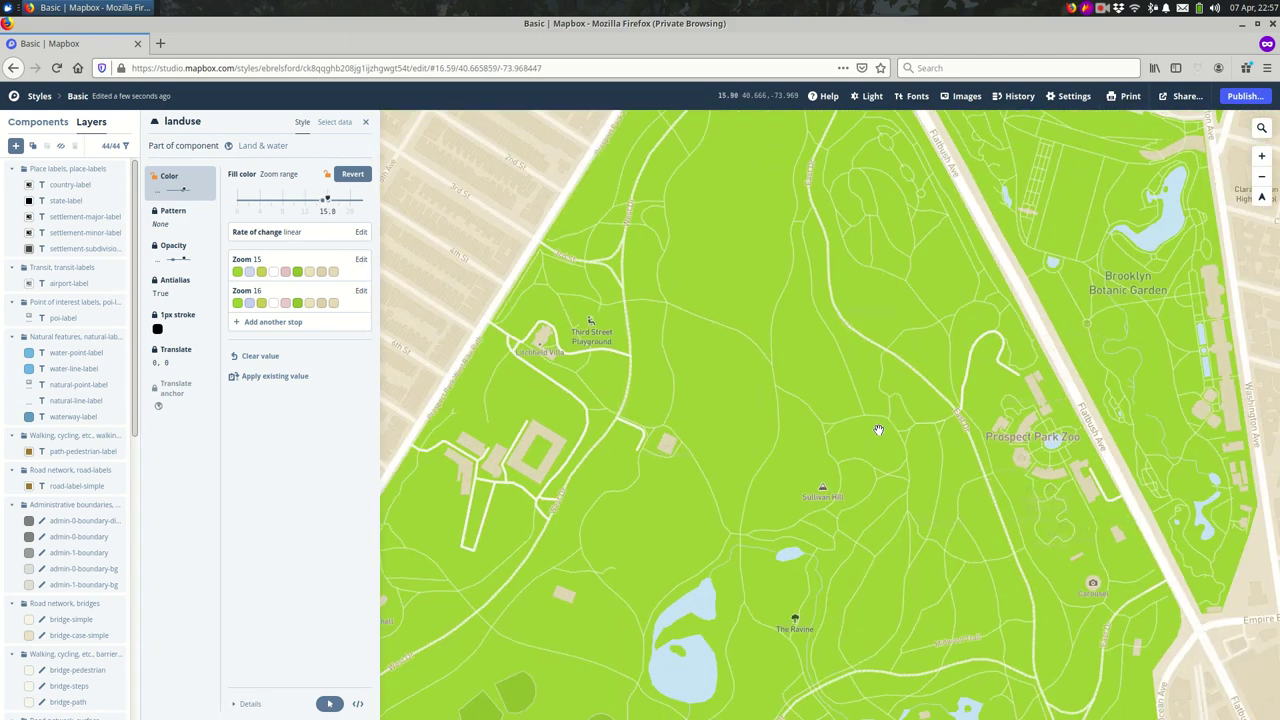
pyautogui.scroll(-6, 878, 430)
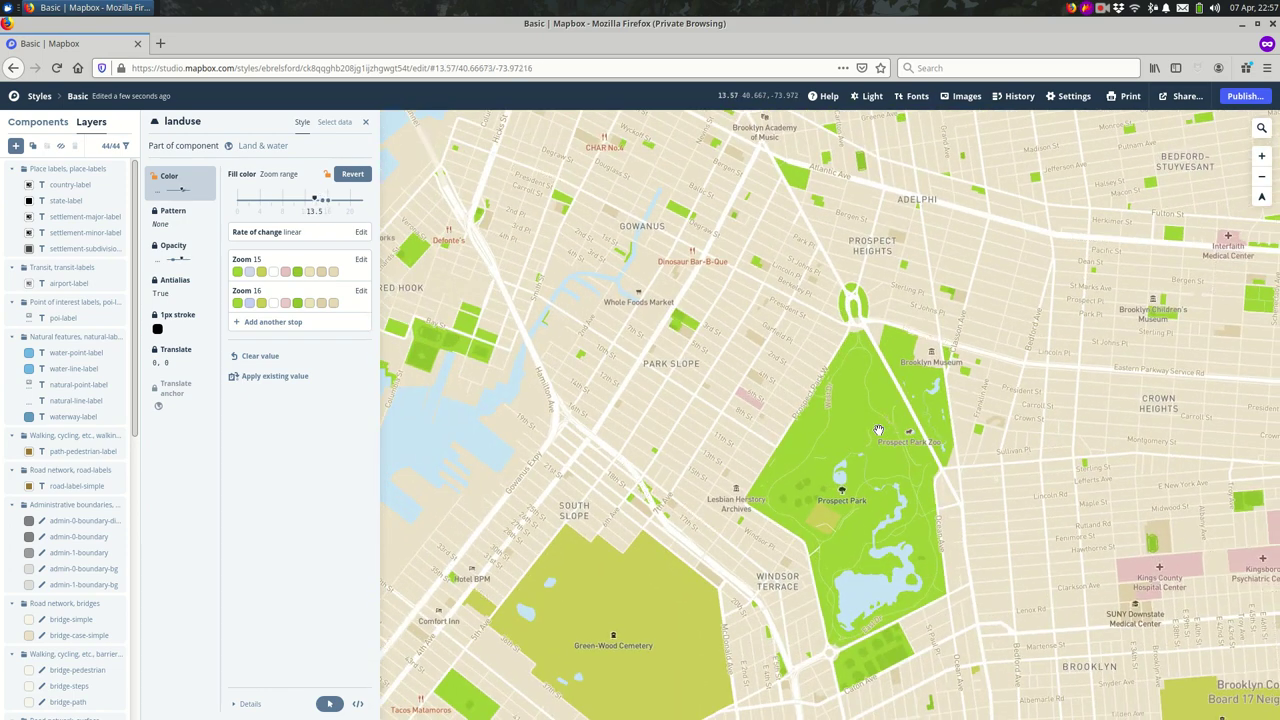
# Move the landuse fill color's zoom 16 stop to zoom 22 and check the parks around Prospect Park at different zooms.
pyautogui.click(329, 260)
pyautogui.scroll(-1, 323, 486)
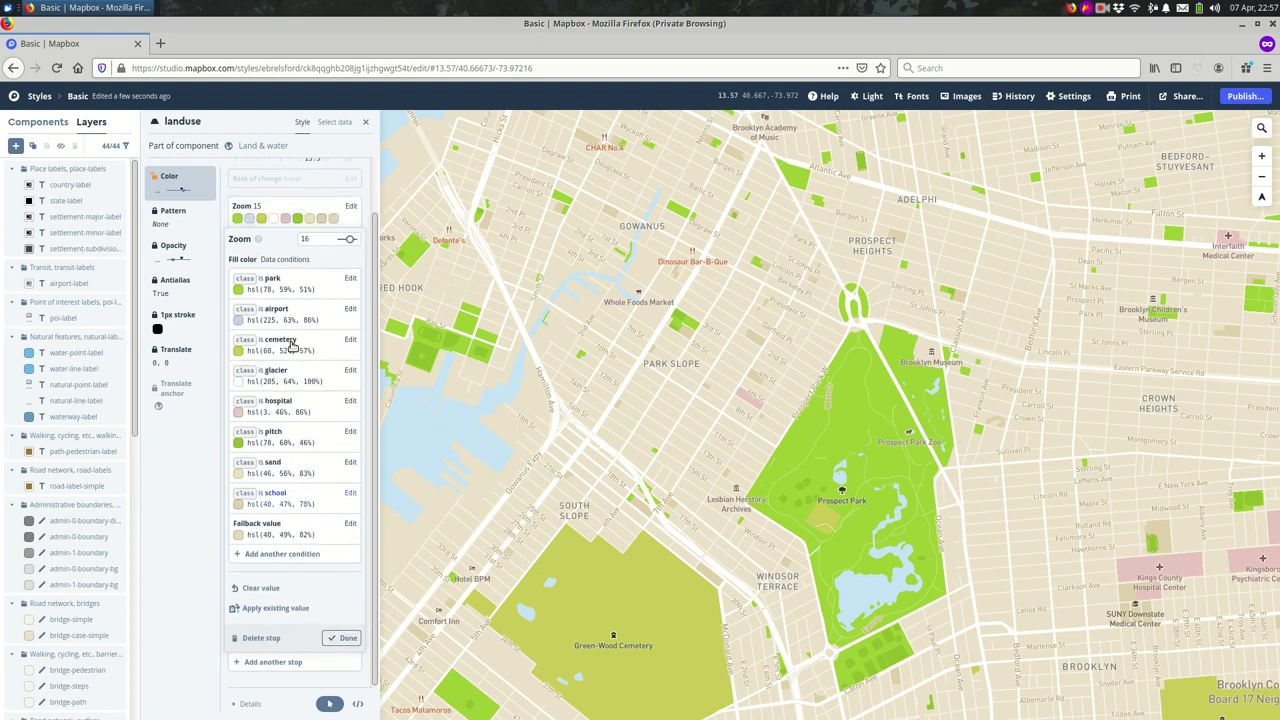
pyautogui.scroll(1, 313, 399)
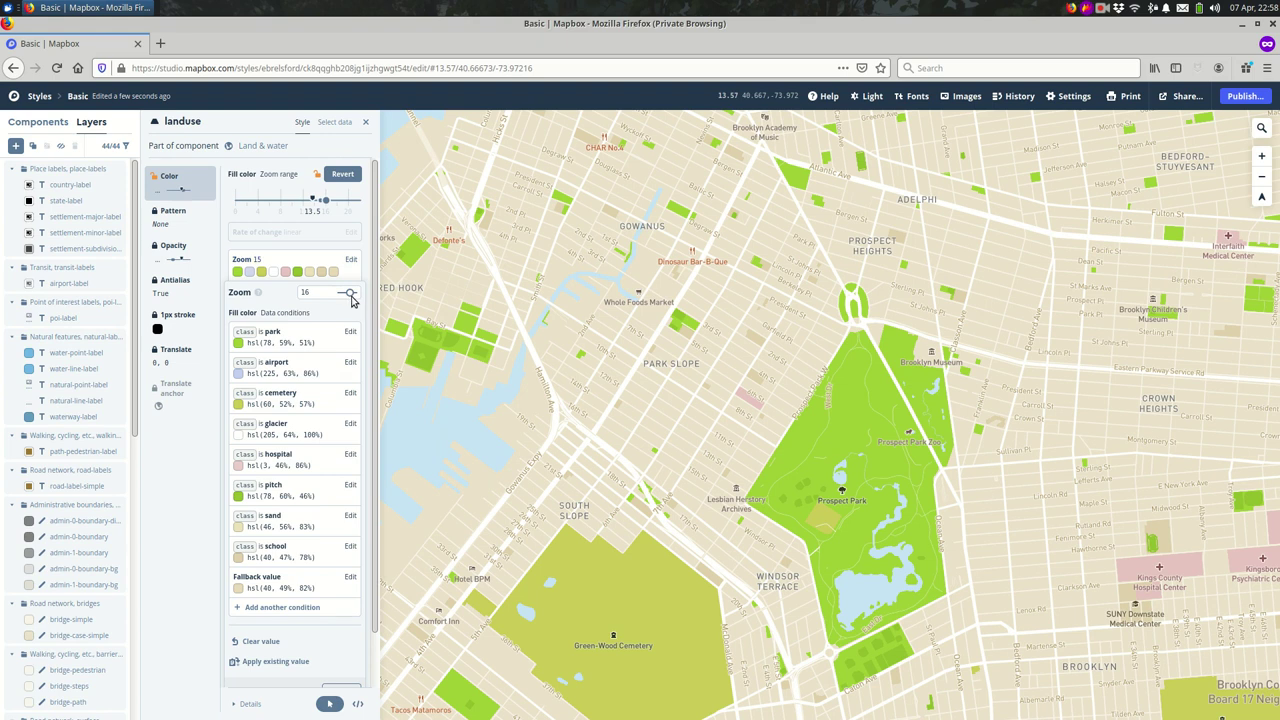
pyautogui.moveTo(352, 297); pyautogui.dragTo(358, 297)
pyautogui.scroll(-2, 686, 316)
pyautogui.scroll(-5, 686, 316)
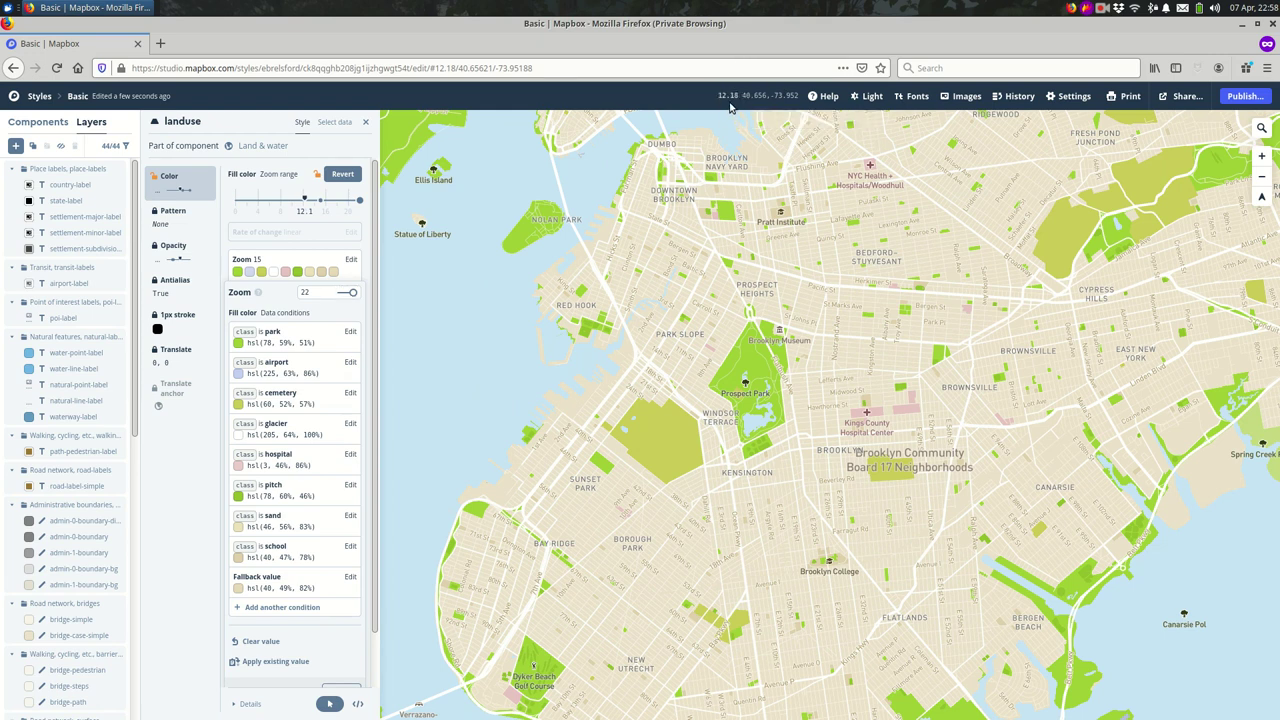
pyautogui.moveTo(731, 95)
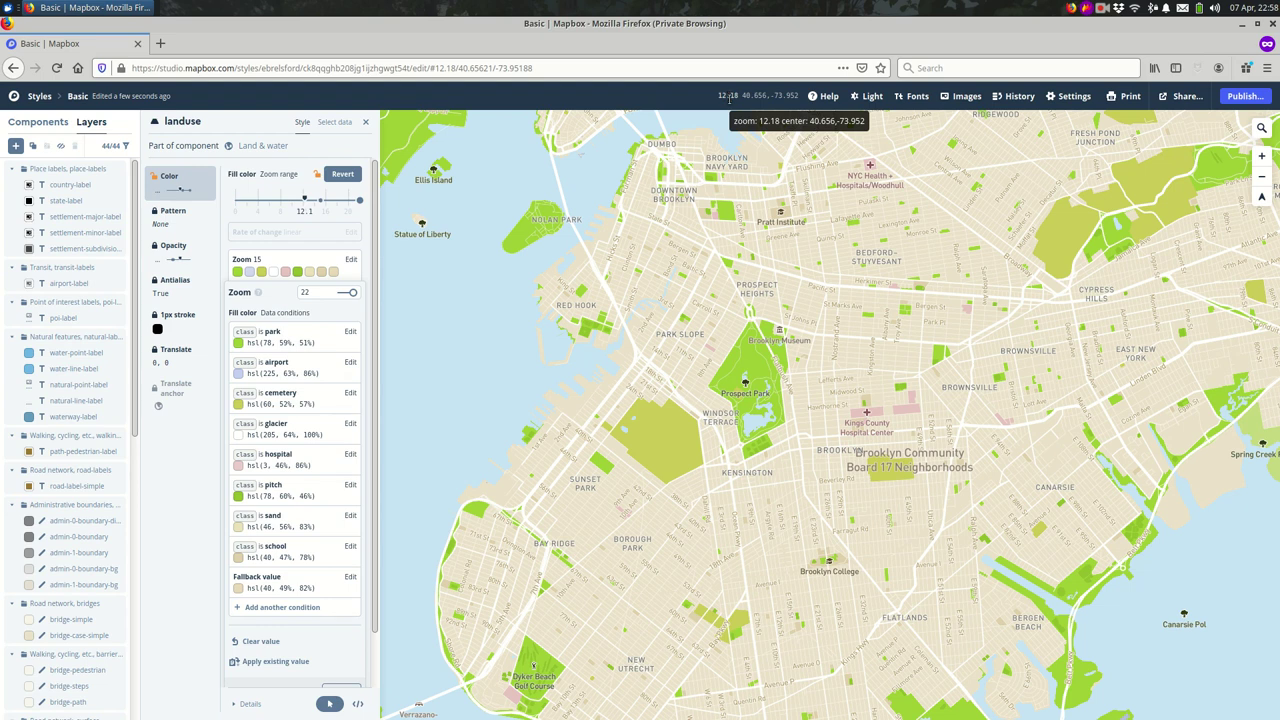
pyautogui.scroll(3, 748, 382)
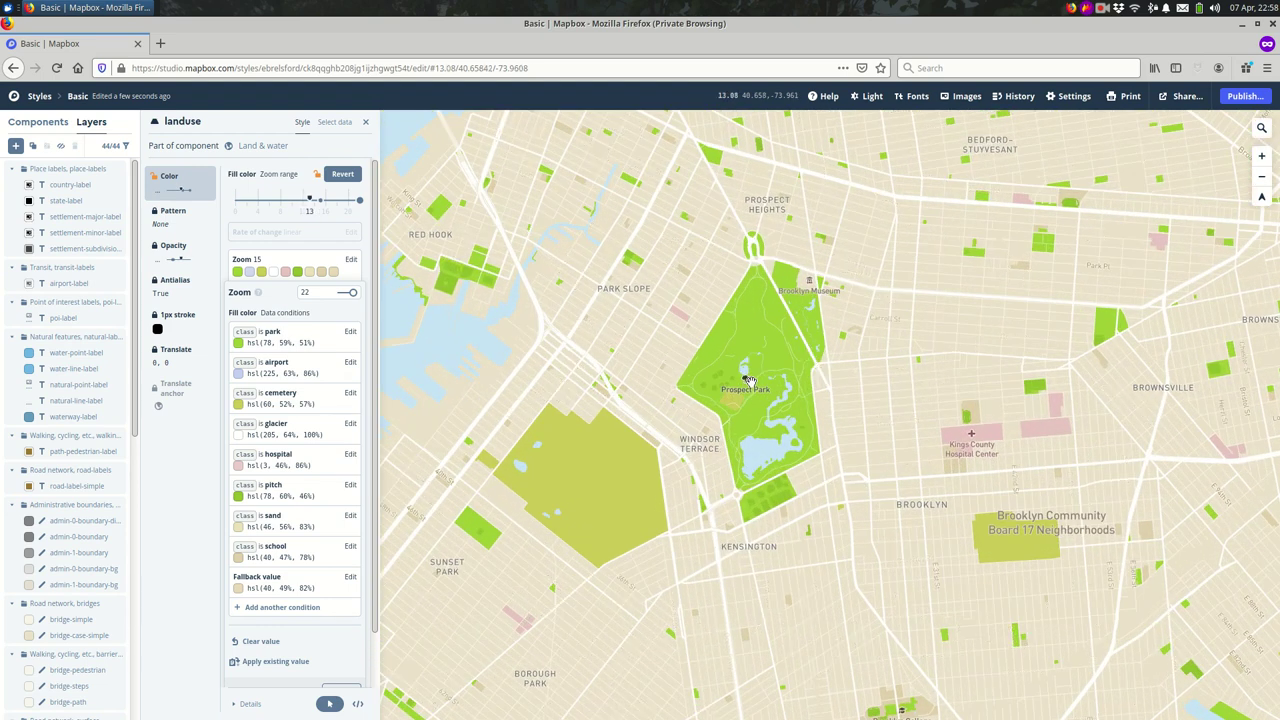
pyautogui.scroll(2, 748, 382)
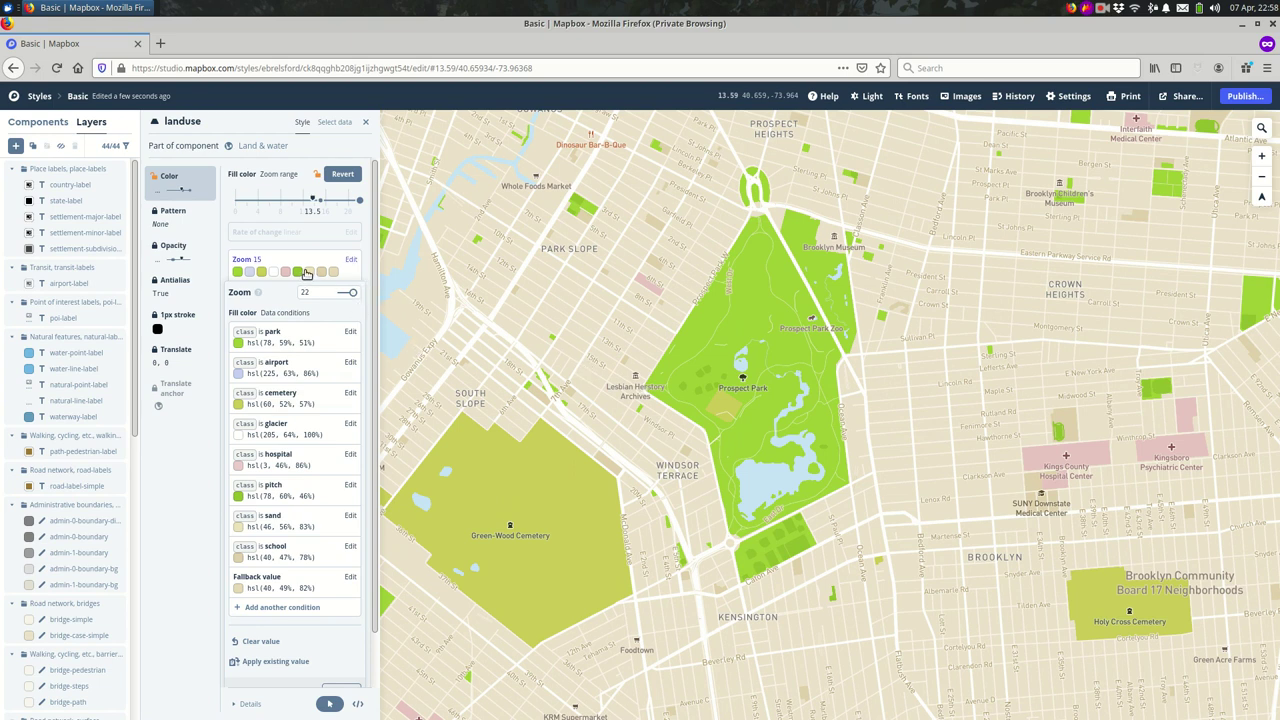
# Set the park condition's fill color to #89b521 in the landuse layer's zoom 15 stop and check it across Brooklyn and New York.
pyautogui.click(292, 266)
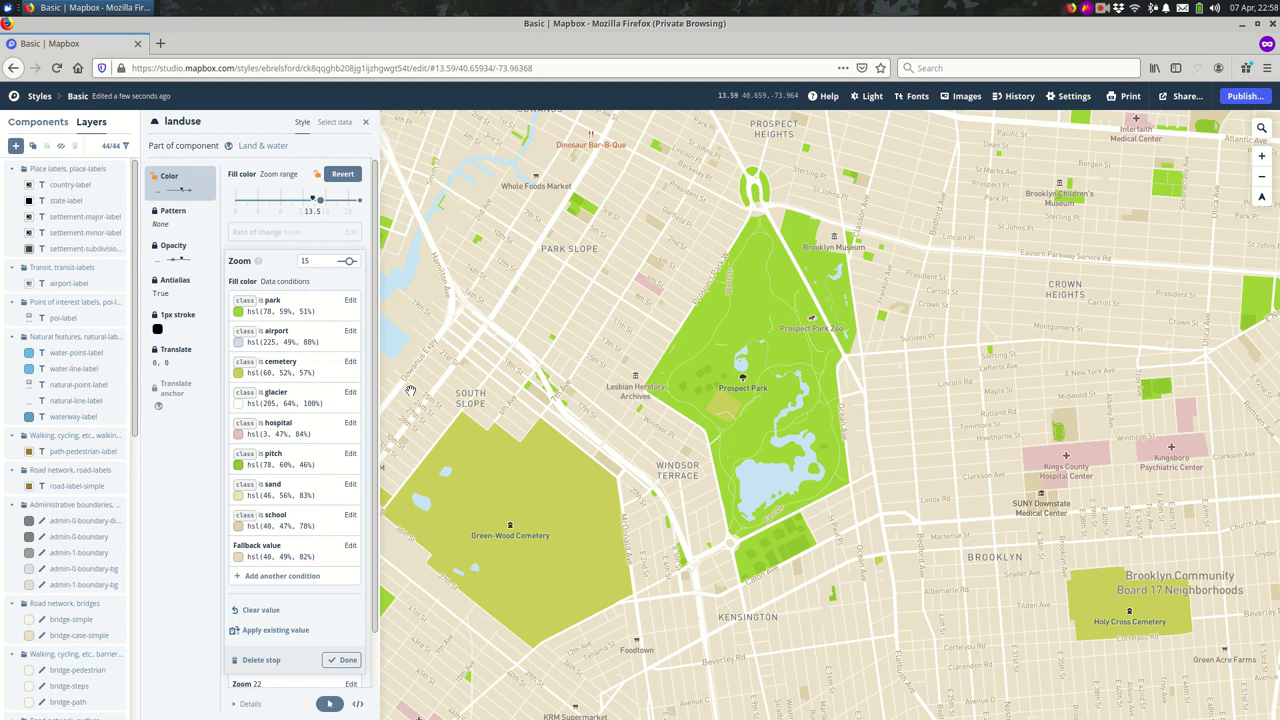
pyautogui.click(293, 312)
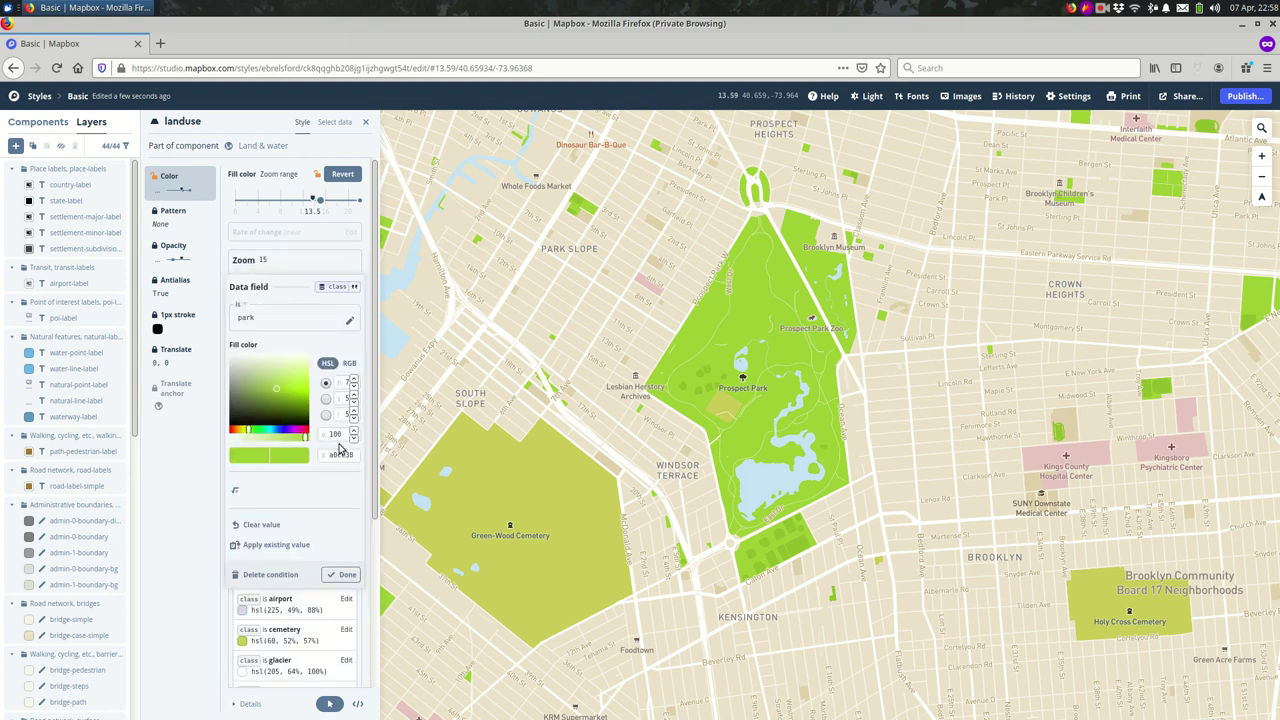
pyautogui.click(281, 399)
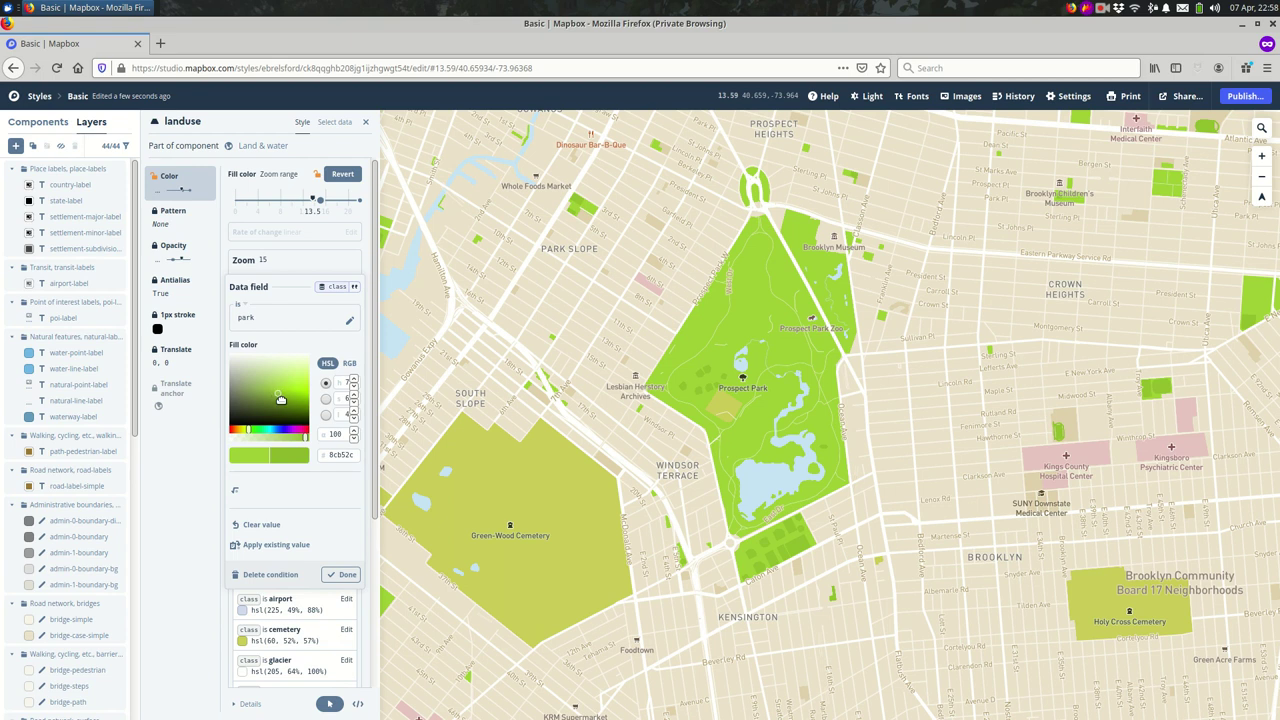
pyautogui.click(284, 395)
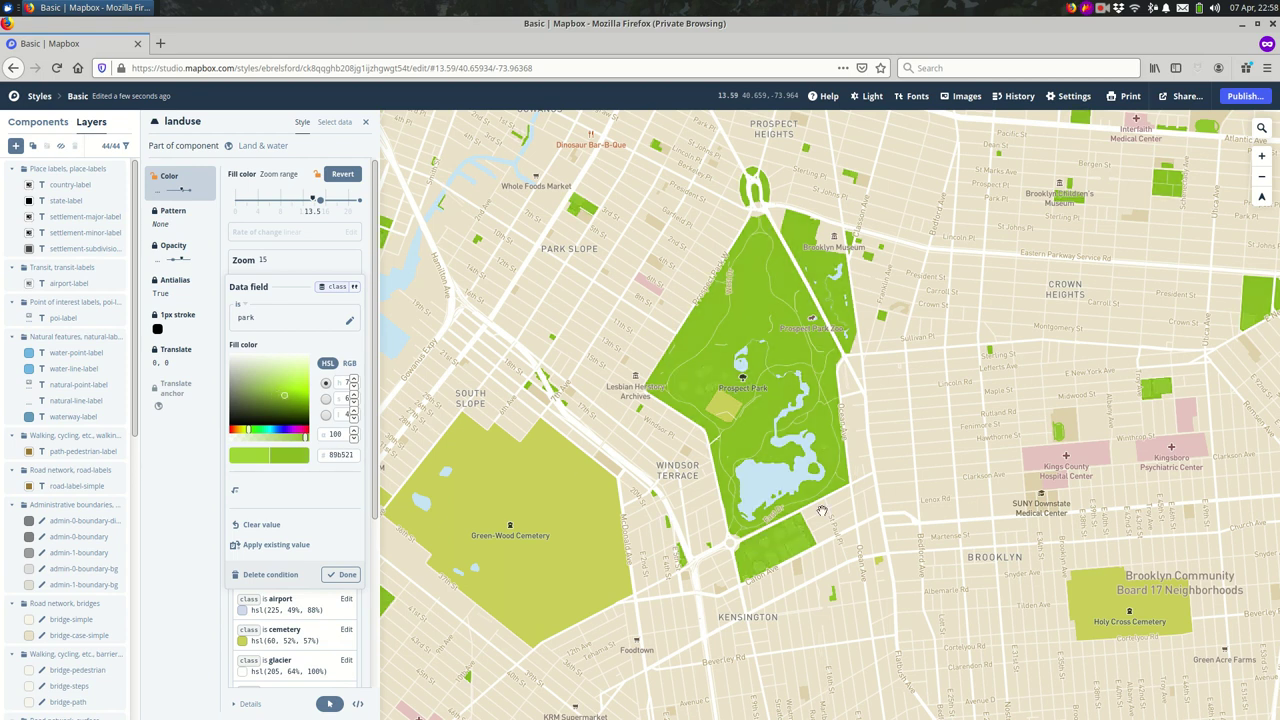
pyautogui.scroll(-4, 821, 511)
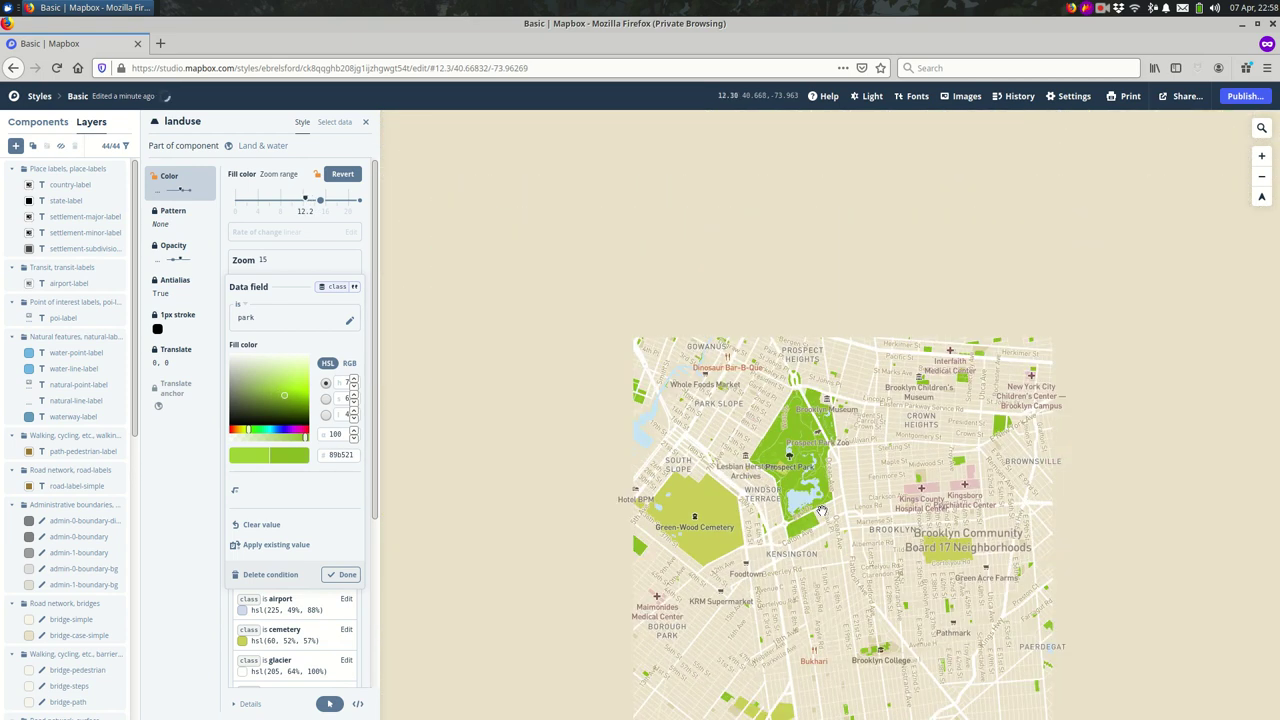
pyautogui.scroll(-1, 821, 511)
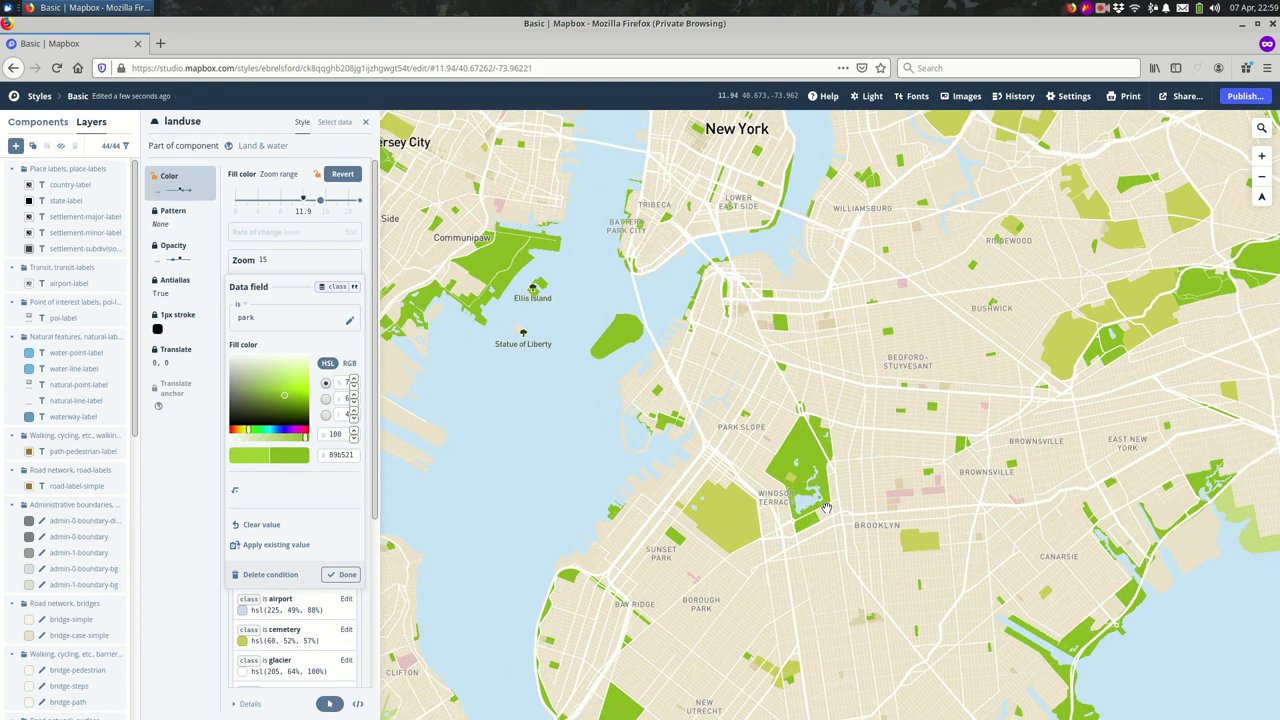
pyautogui.scroll(-2, 826, 508)
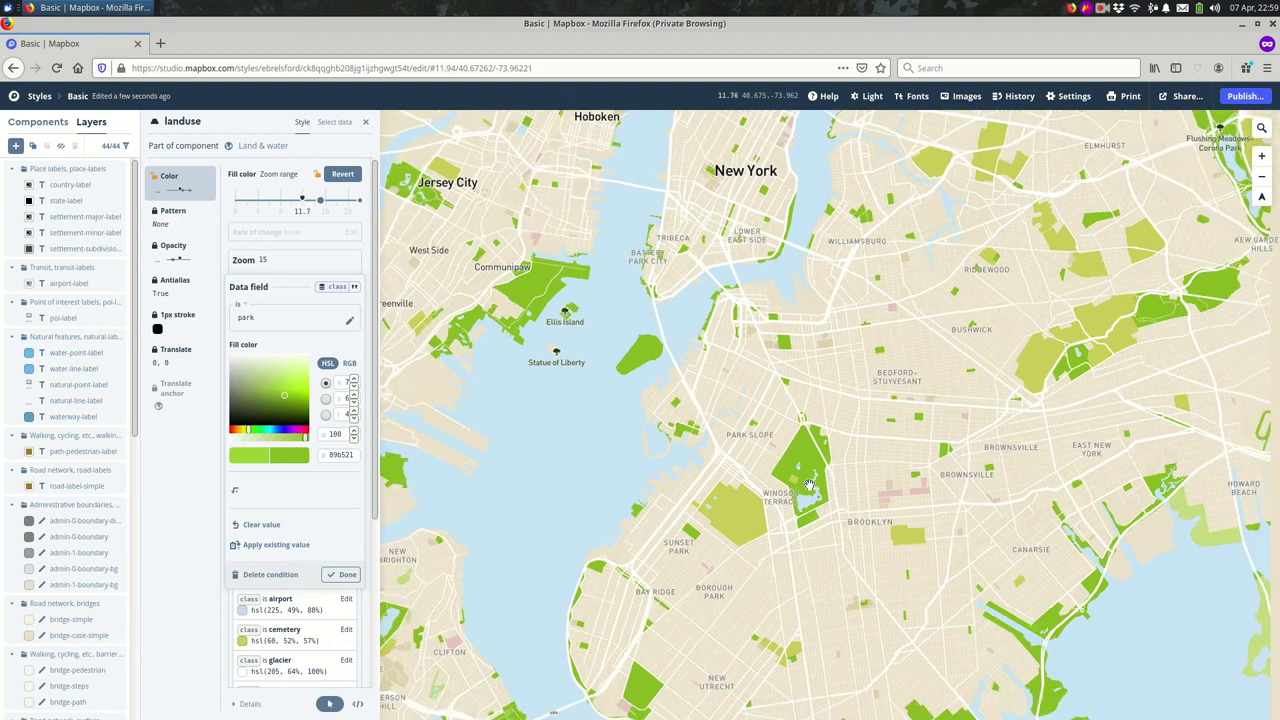
pyautogui.moveTo(826, 508); pyautogui.dragTo(773, 460)
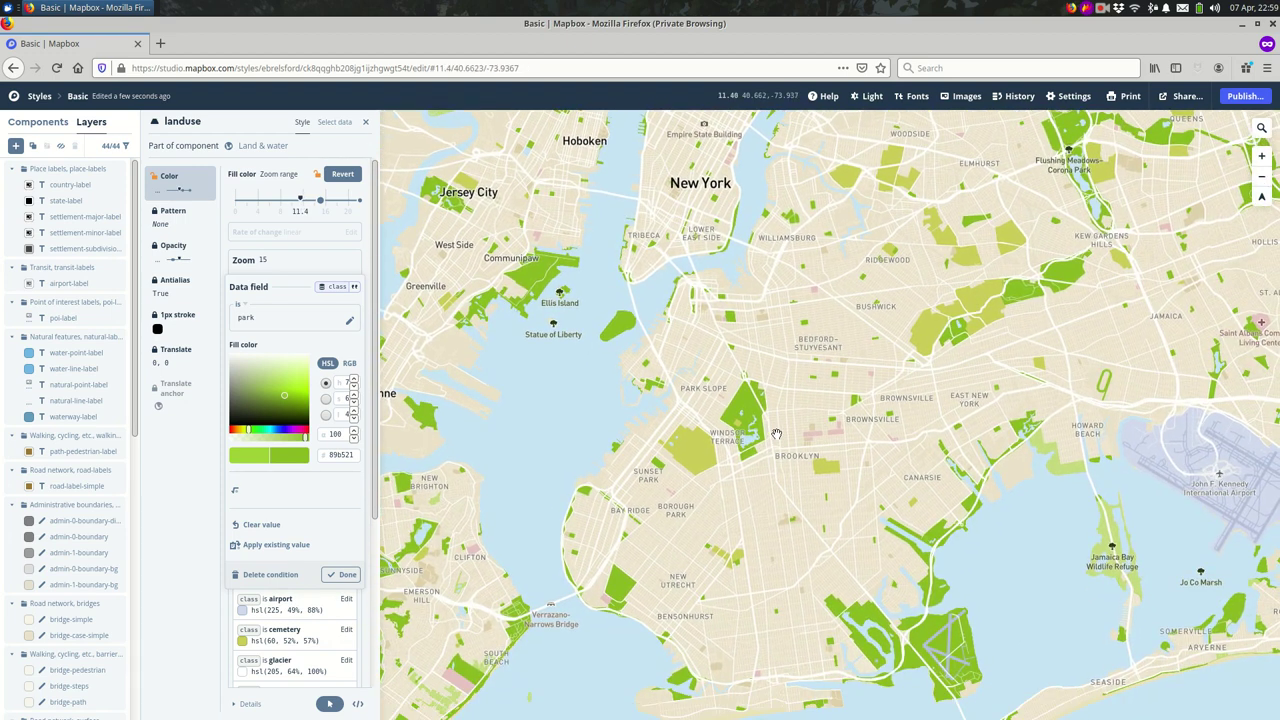
pyautogui.scroll(-1, 776, 440)
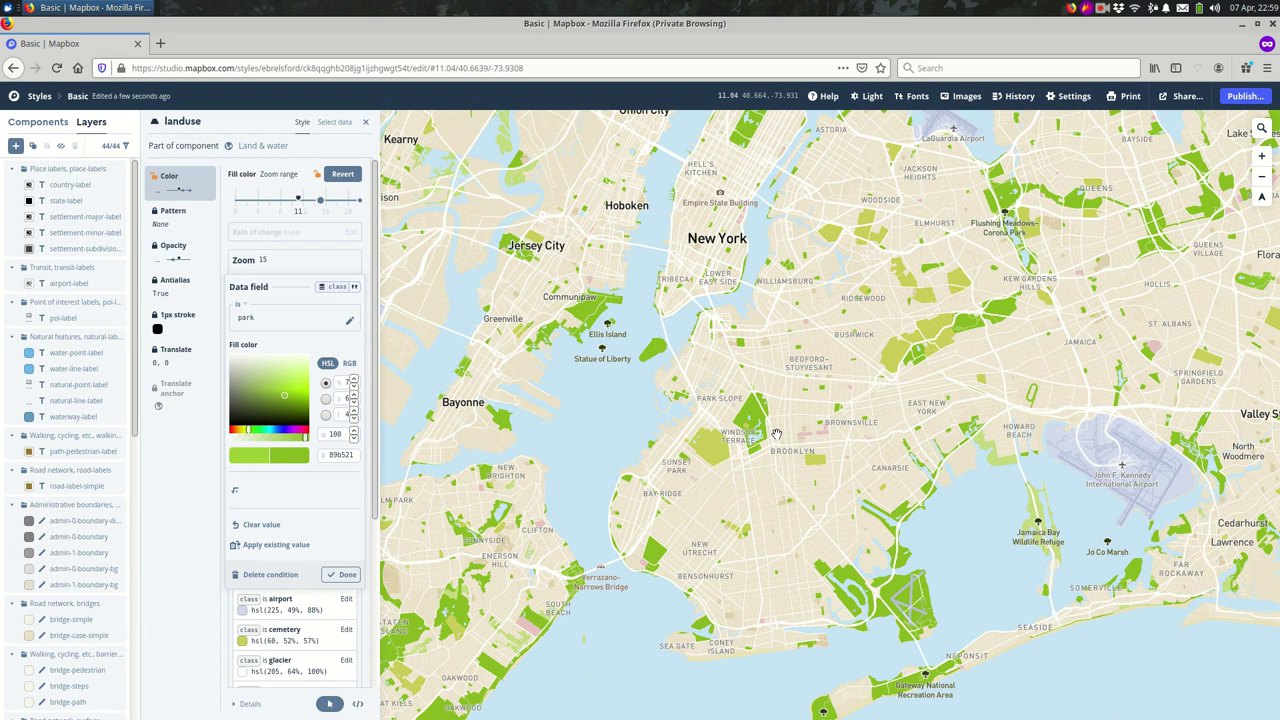
# Brighten the park fill color to #a2db1f and compare it with Green-Wood Cemetery at close and city-wide zooms.
pyautogui.click(284, 387)
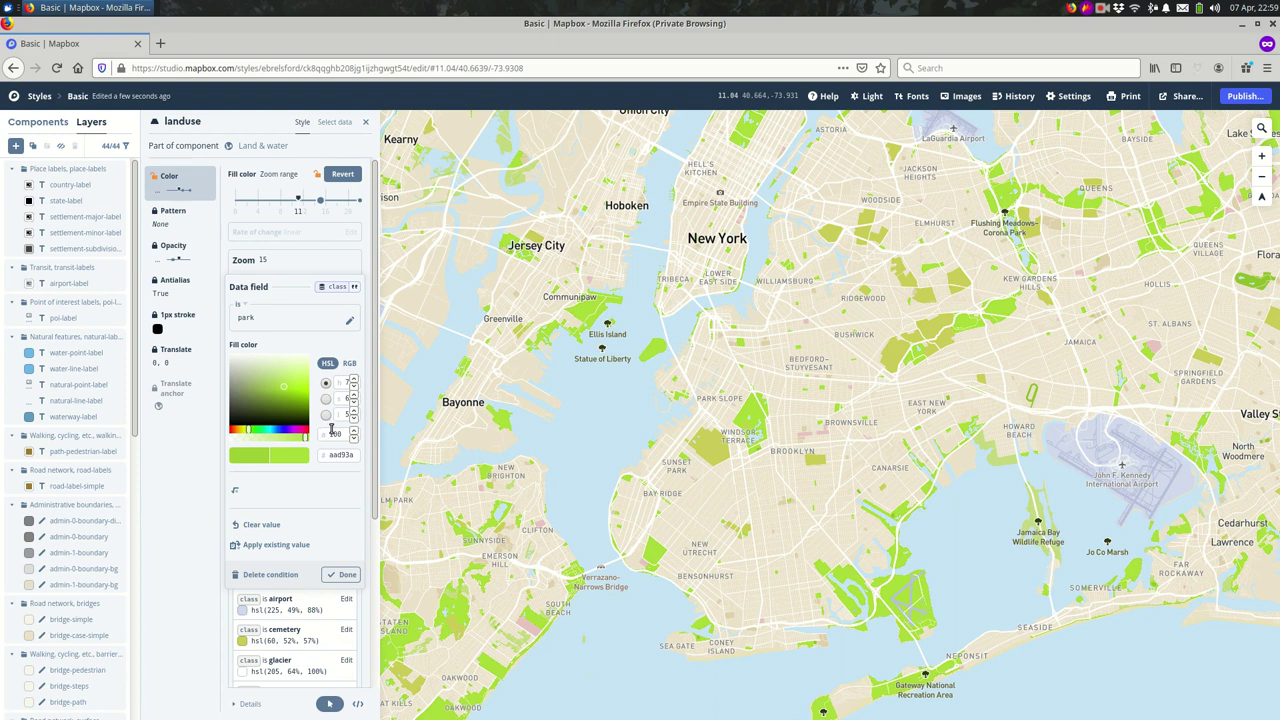
pyautogui.click(288, 391)
pyautogui.scroll(6, 703, 444)
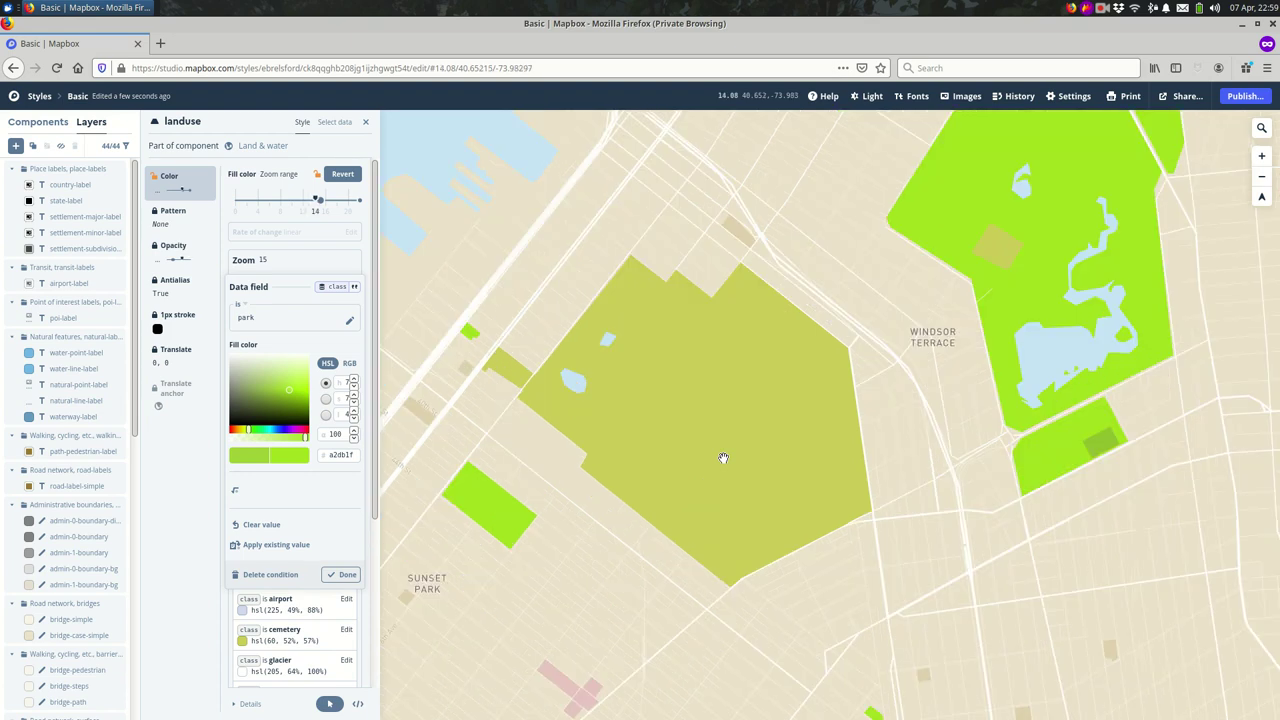
pyautogui.scroll(2, 723, 455)
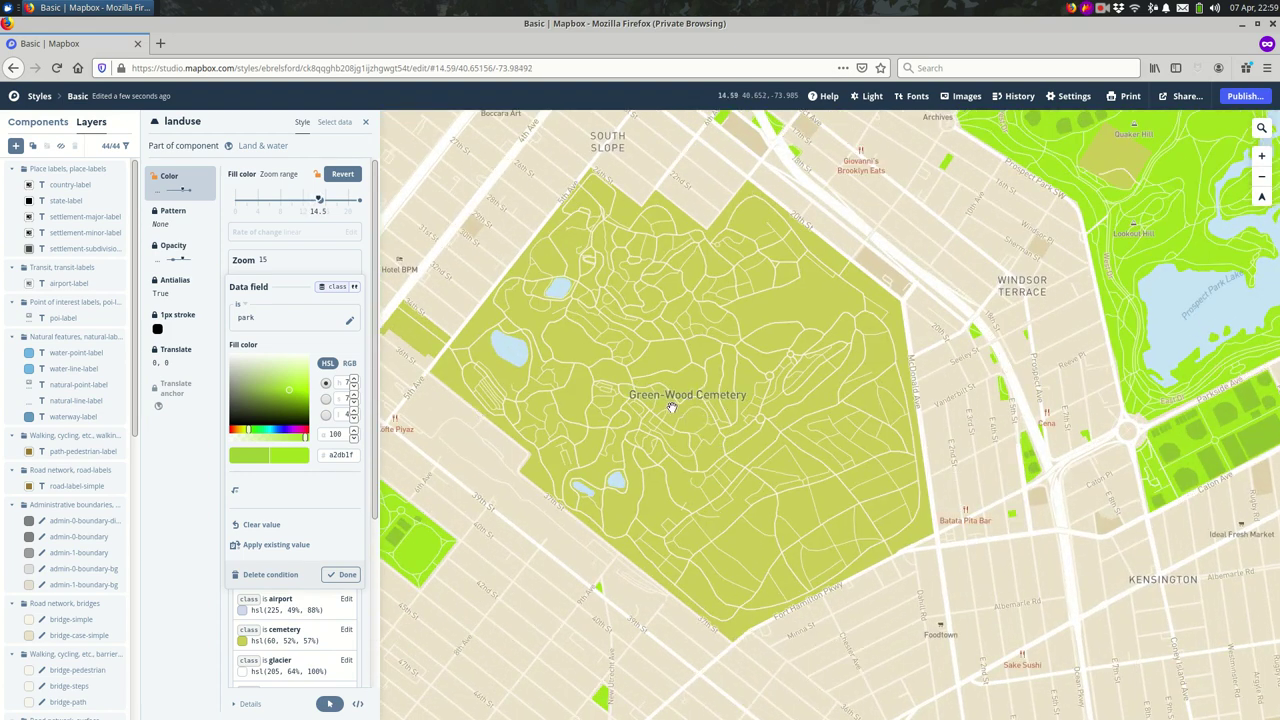
pyautogui.scroll(-2, 700, 422)
pyautogui.scroll(-3, 707, 423)
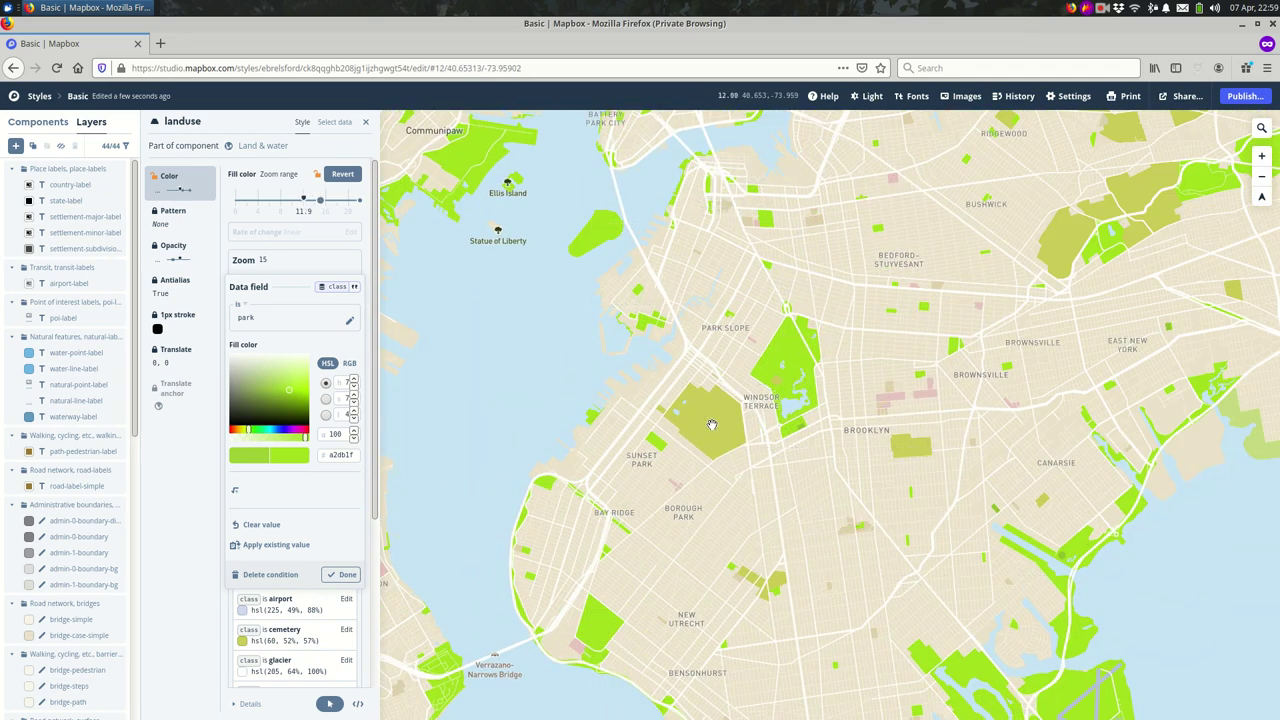
# Set the cemetery condition's fill color to #d2d2a2 with 44 percent opacity in the zoom 15 stop and check the surrounding city.
pyautogui.scroll(-3, 280, 390)
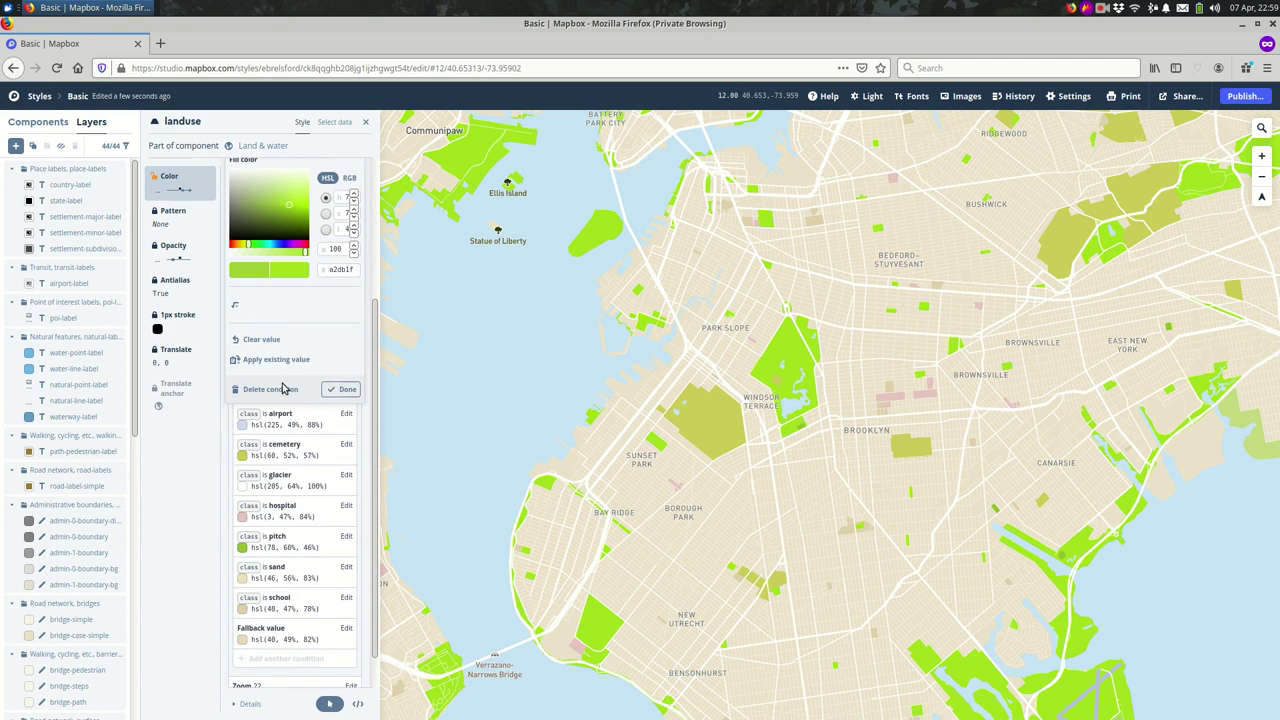
pyautogui.scroll(1, 318, 420)
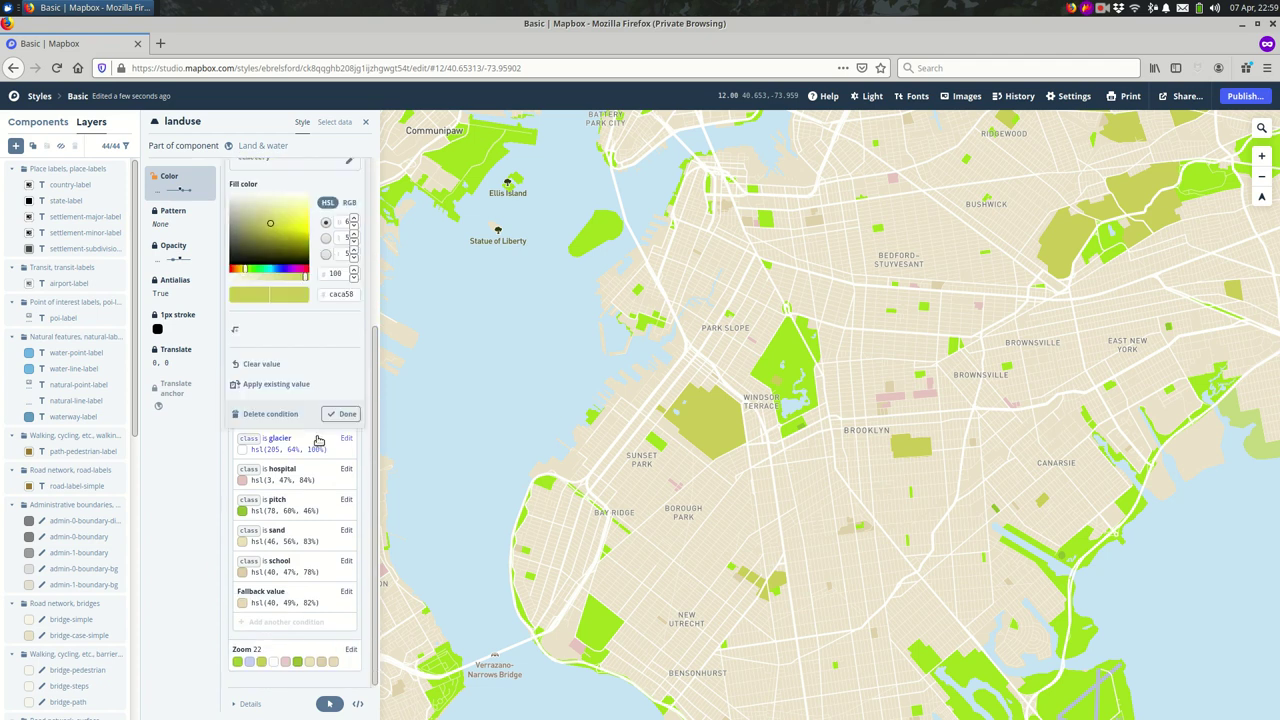
pyautogui.click(322, 426)
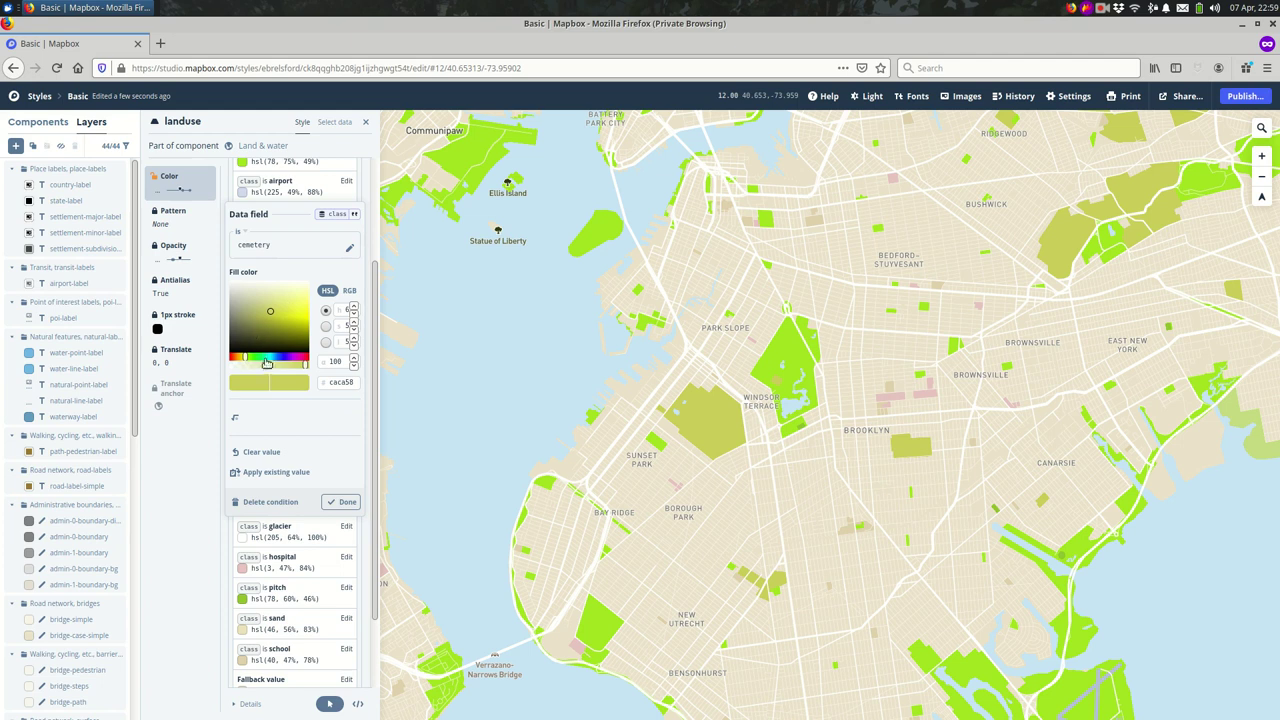
pyautogui.moveTo(303, 364); pyautogui.dragTo(265, 366)
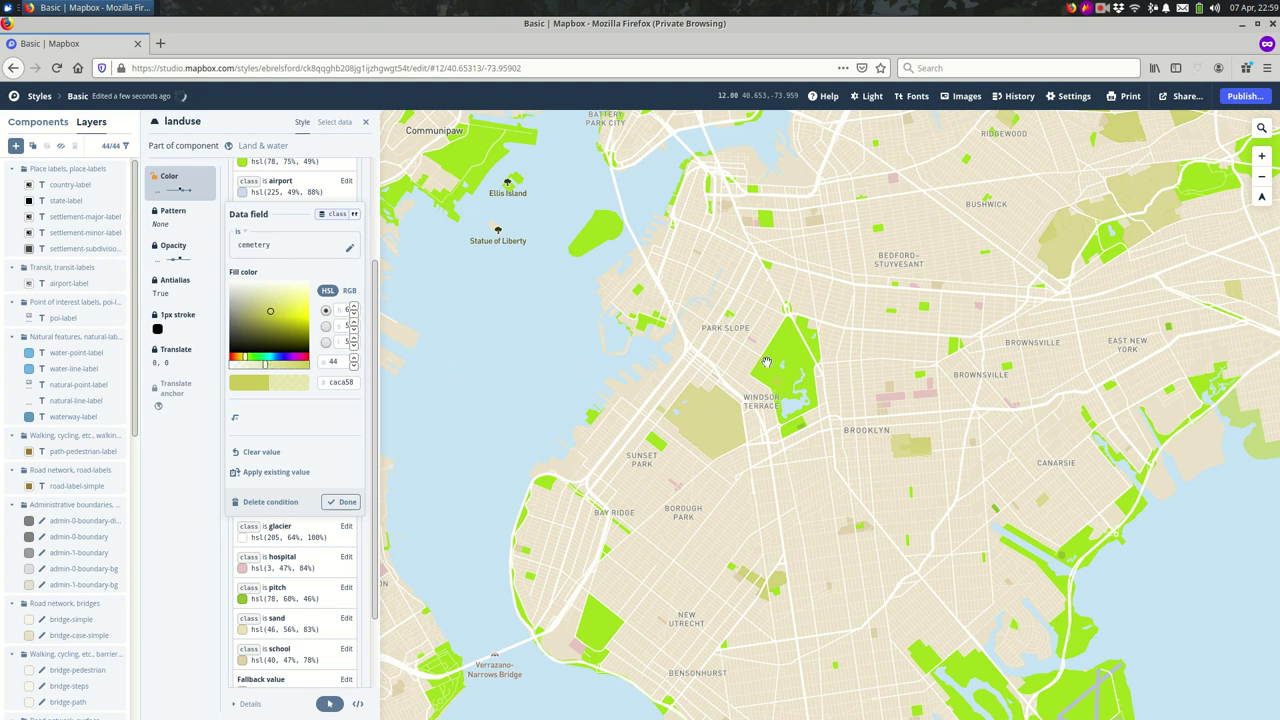
pyautogui.scroll(-2, 766, 362)
pyautogui.moveTo(766, 362); pyautogui.dragTo(724, 440)
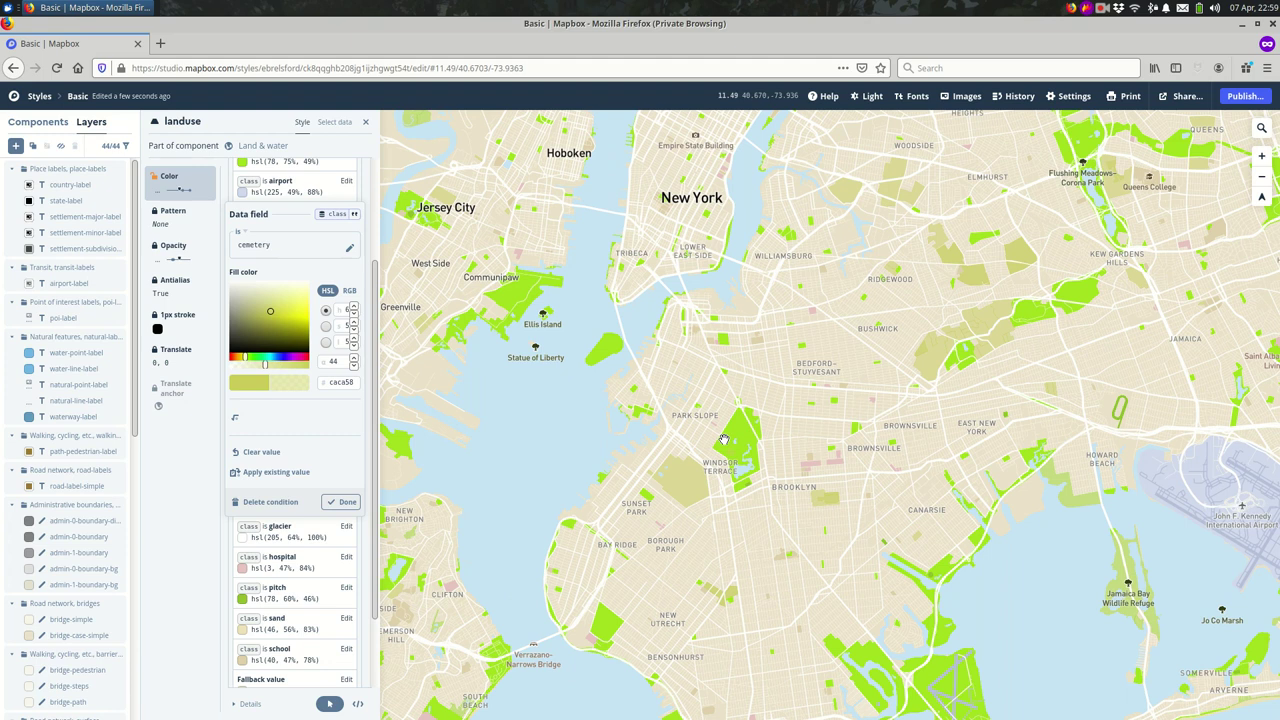
pyautogui.moveTo(268, 307); pyautogui.dragTo(257, 300)
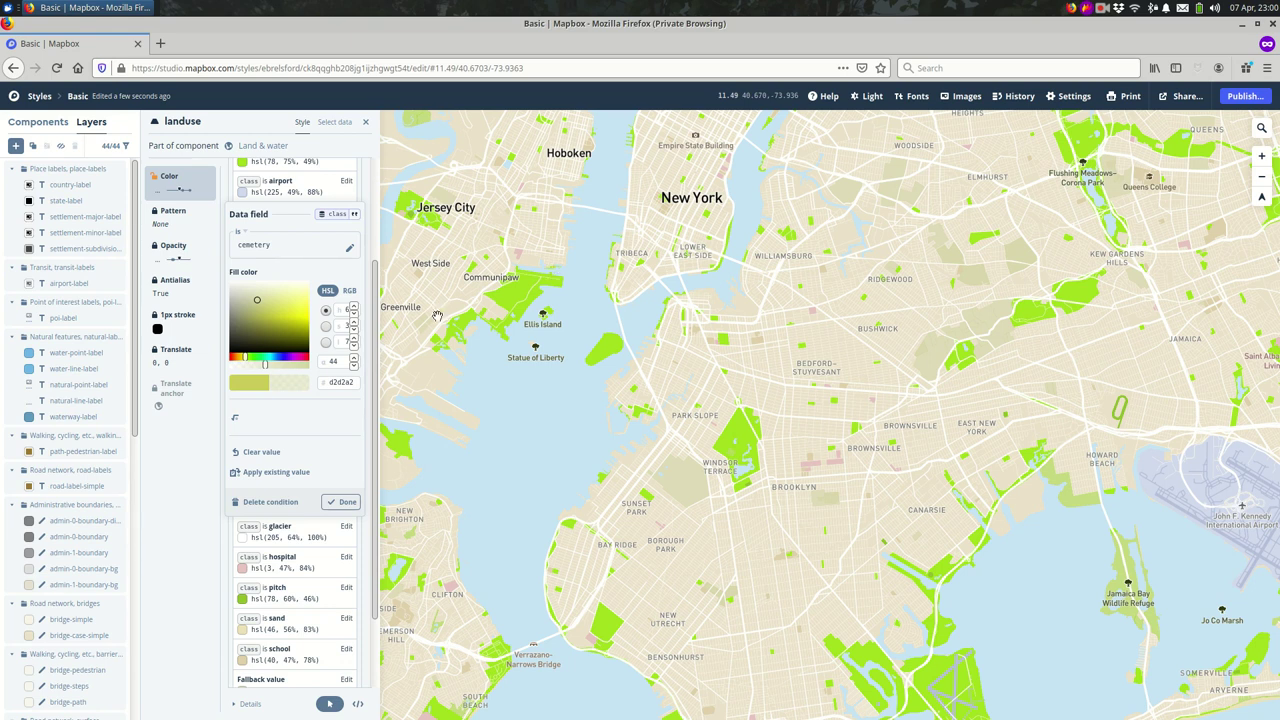
pyautogui.scroll(-2, 308, 490)
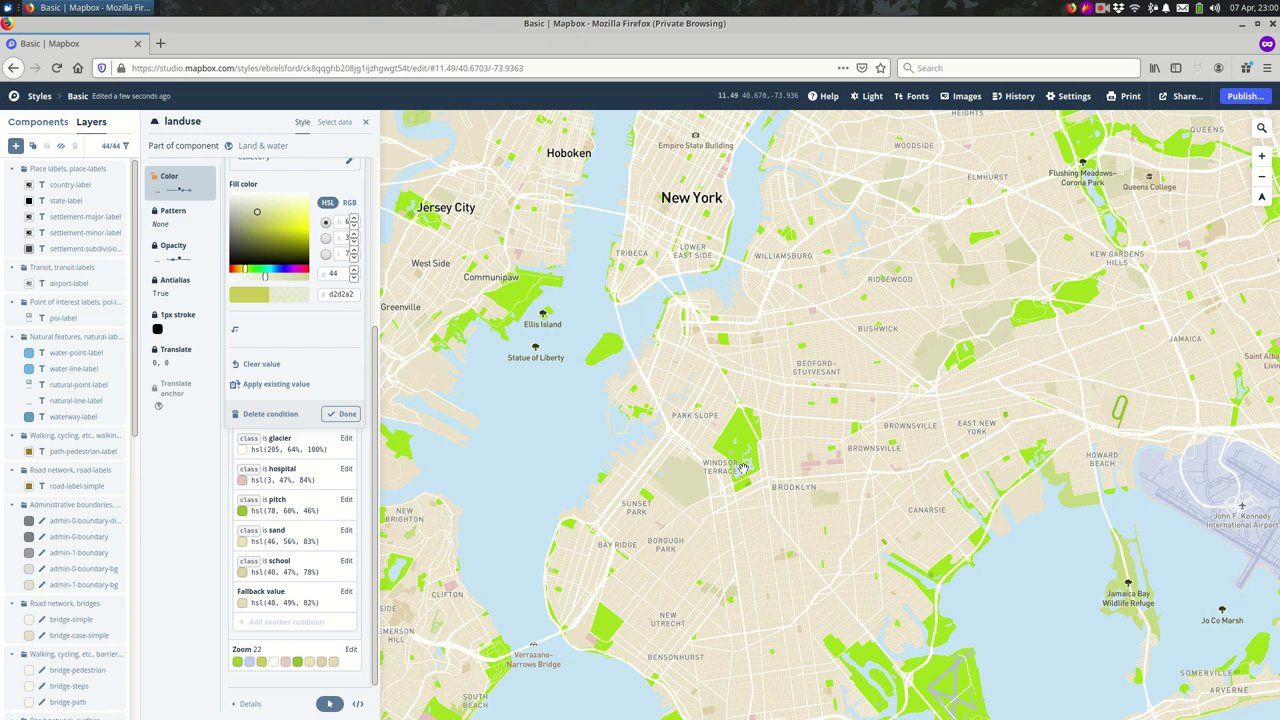
# View the style's components, return to its layers, and reopen the landuse layer from Prospect Park on the map.
pyautogui.click(20, 124)
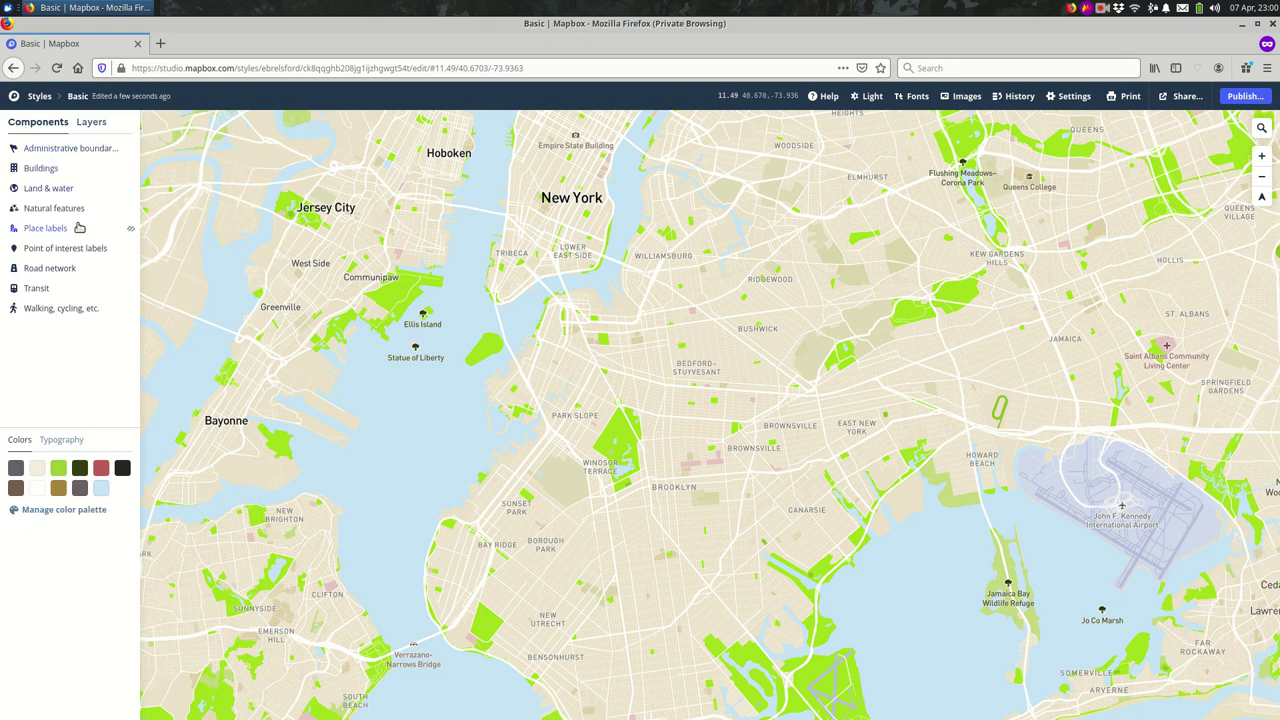
pyautogui.click(91, 122)
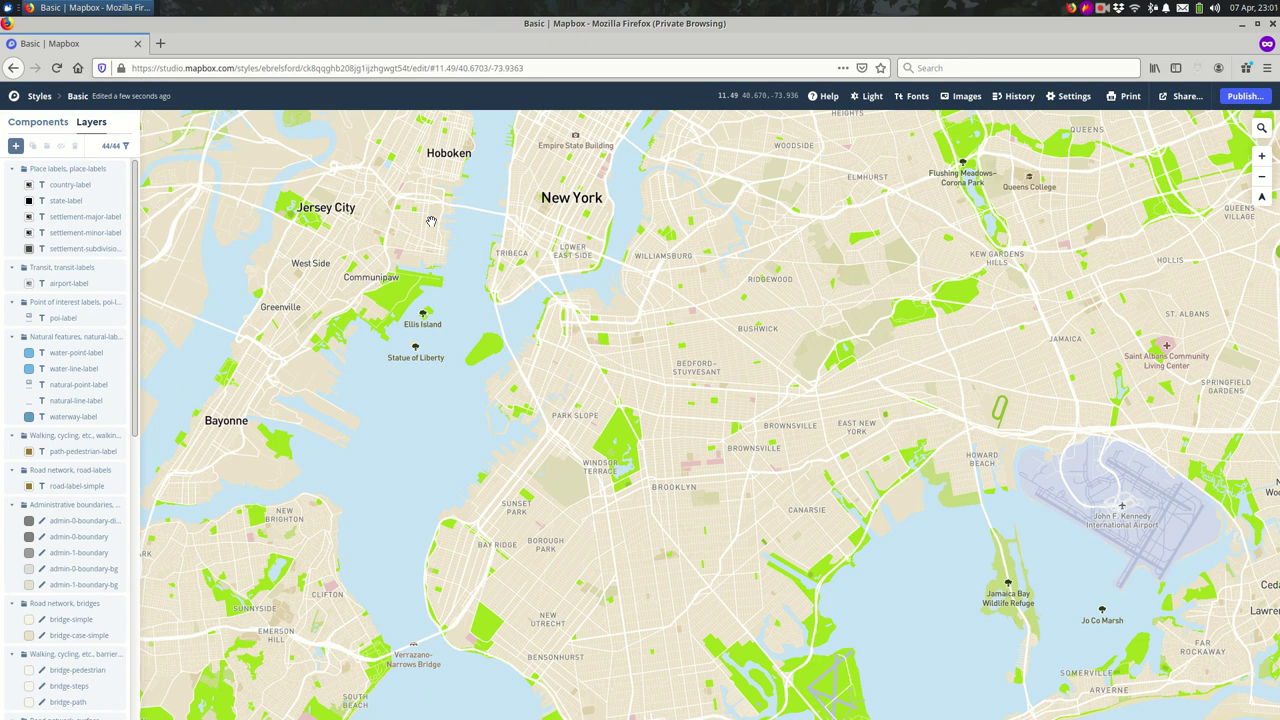
pyautogui.scroll(2, 634, 462)
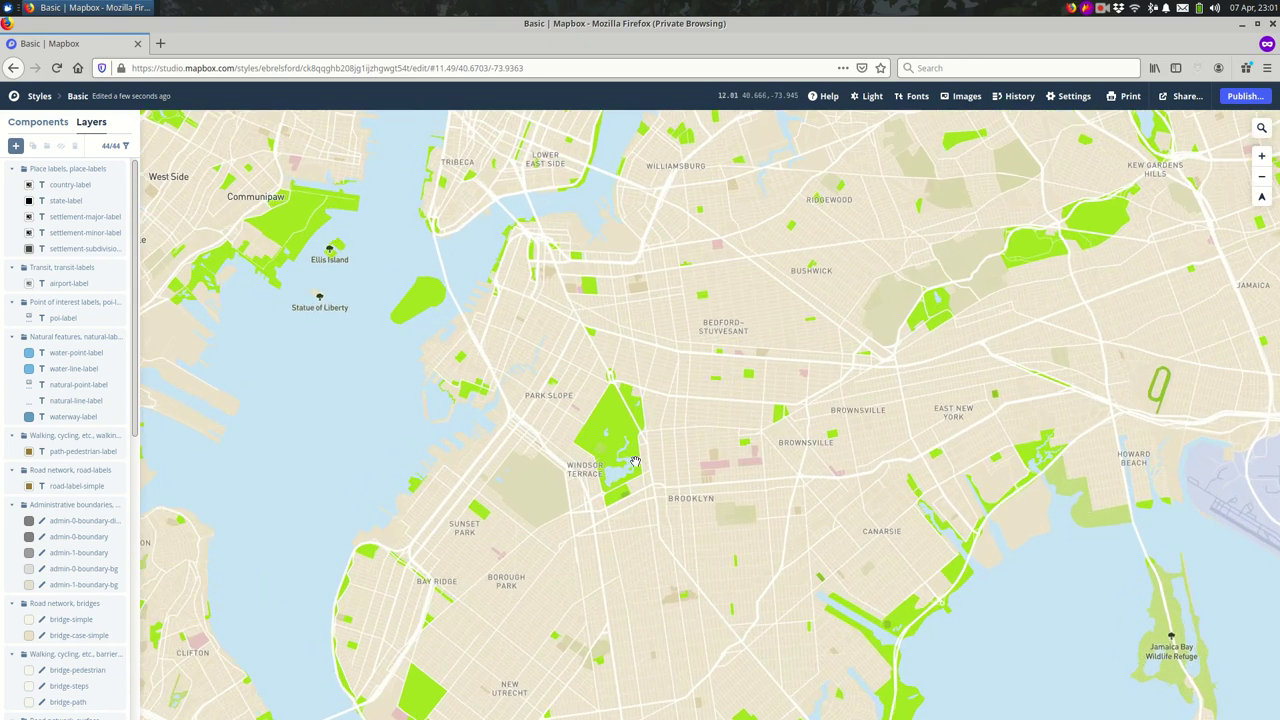
pyautogui.scroll(1, 634, 462)
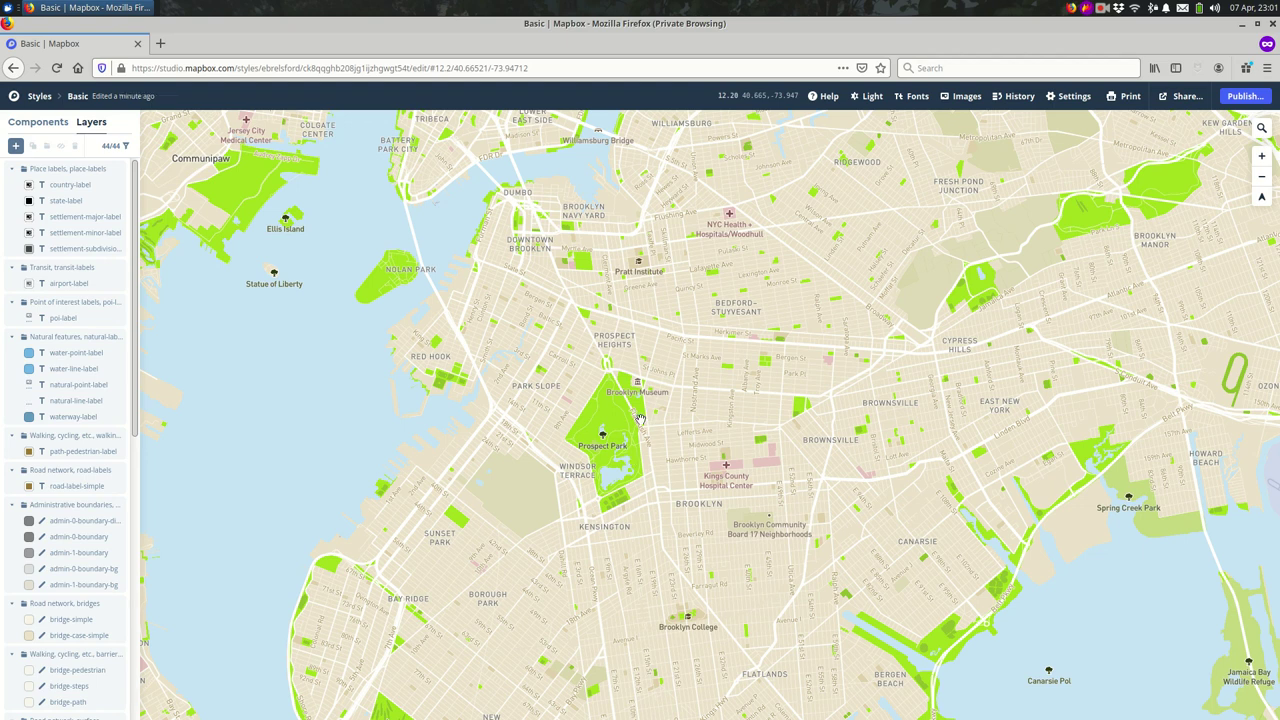
pyautogui.scroll(3, 640, 420)
pyautogui.click(601, 422)
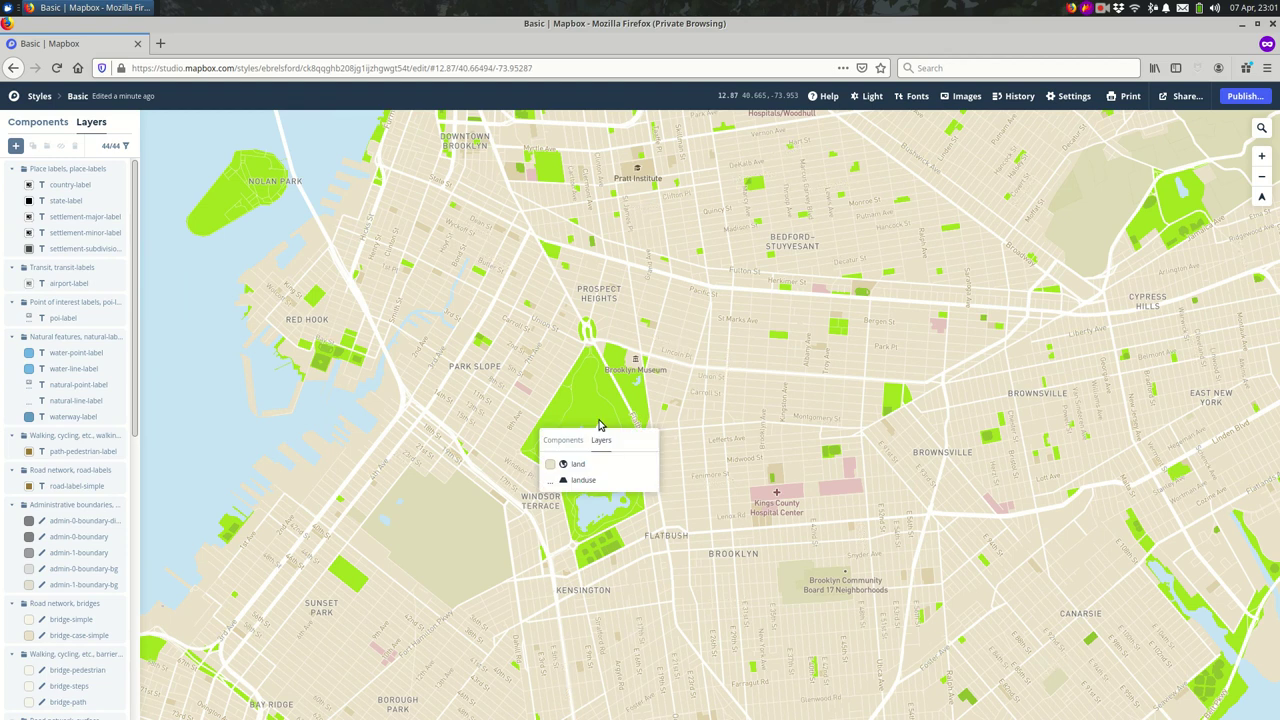
pyautogui.click(605, 481)
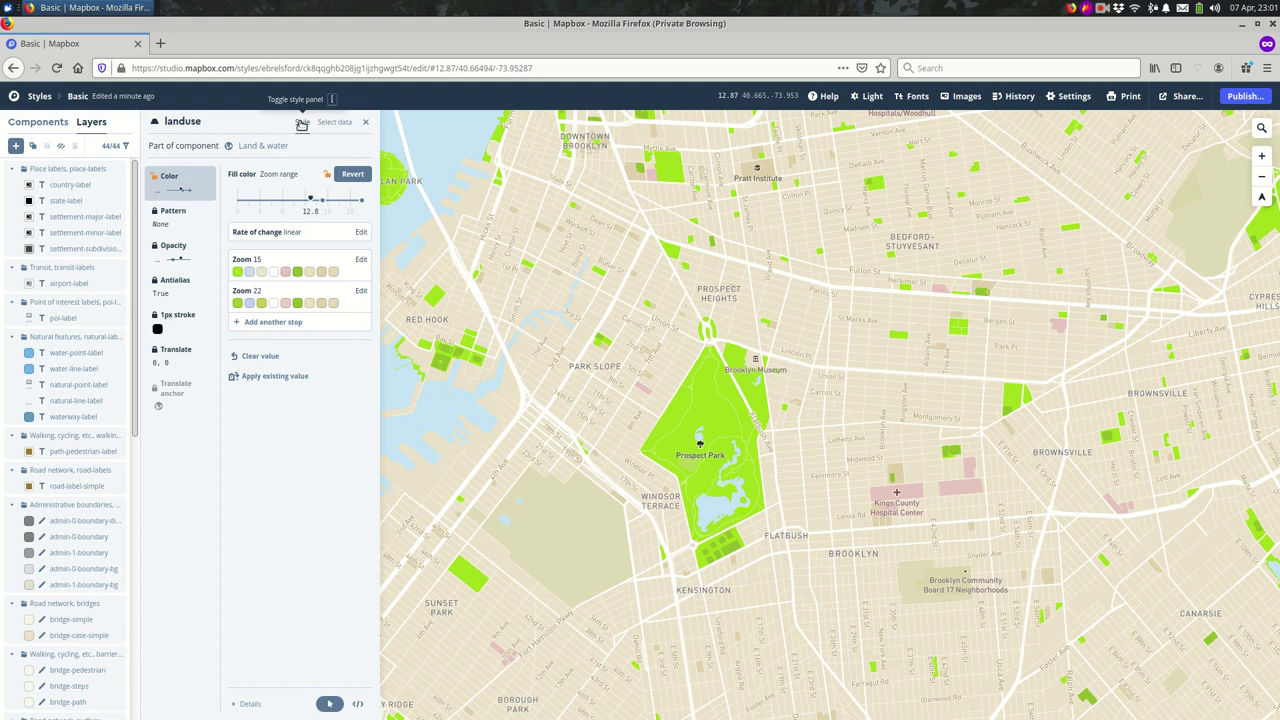
# Examine the landuse layer's source data and its visible and filtered-out features around Prospect Park, and return to its style.
pyautogui.click(334, 122)
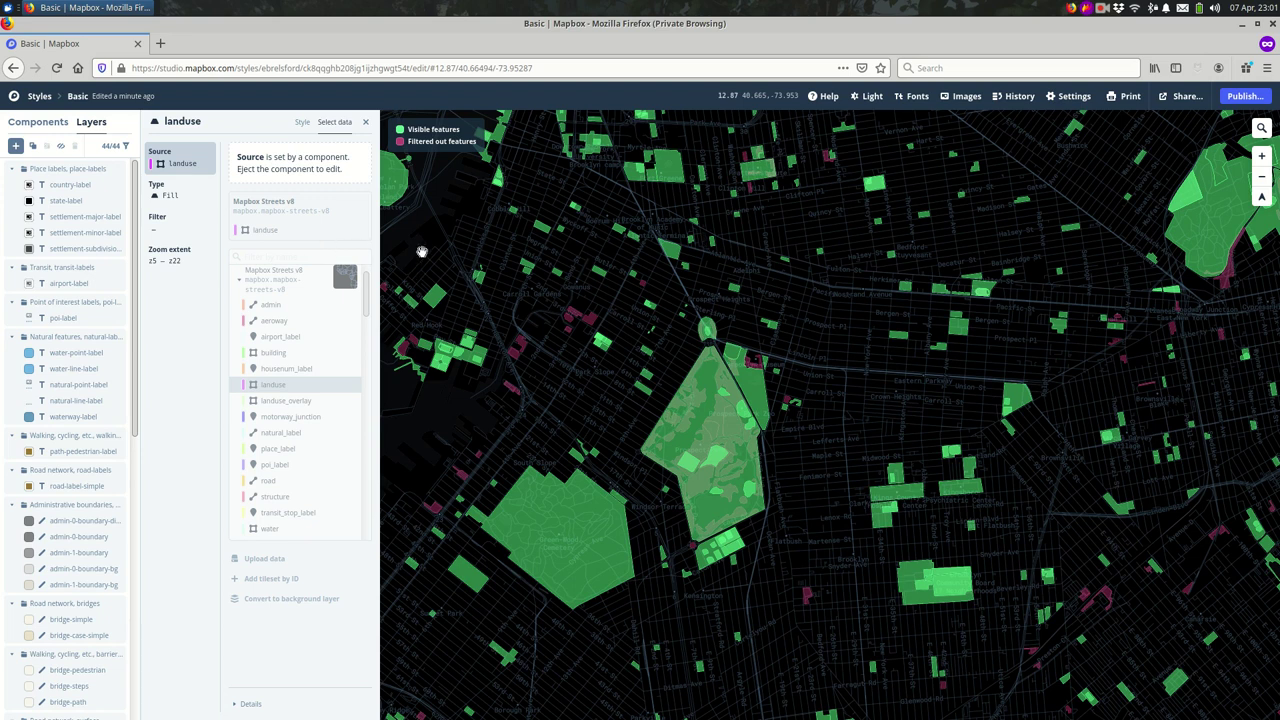
pyautogui.moveTo(569, 283); pyautogui.dragTo(697, 340)
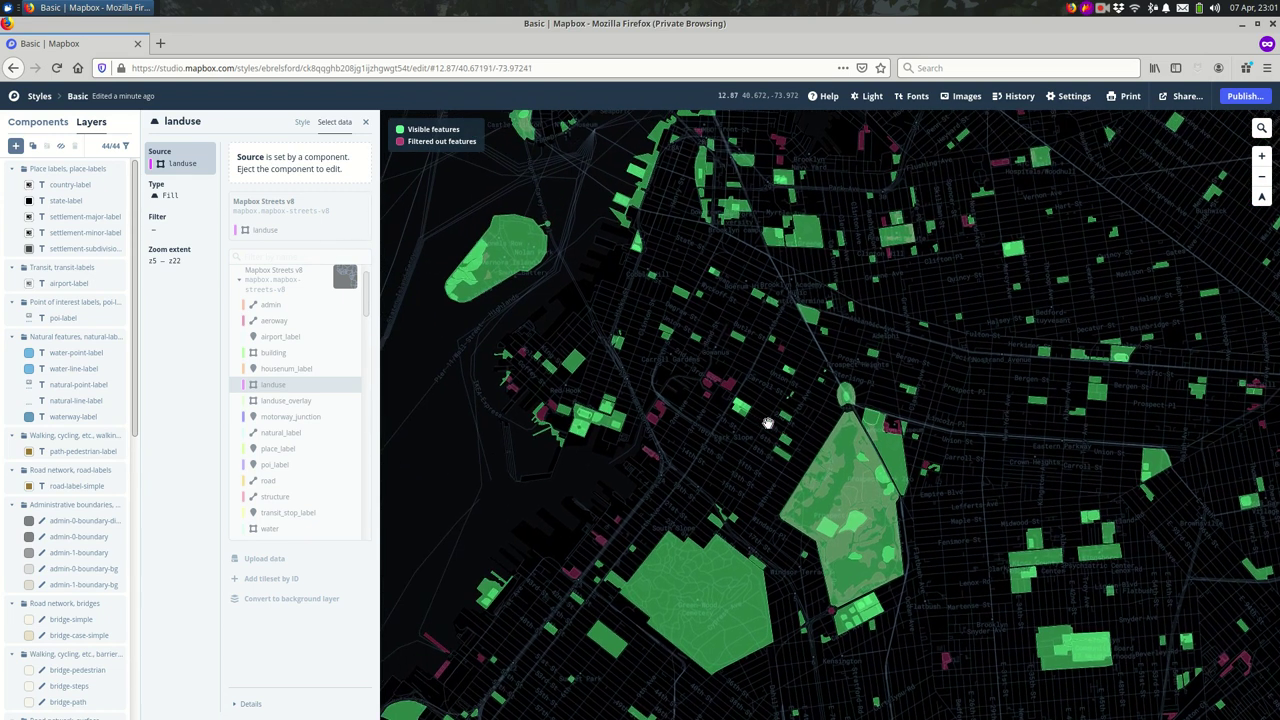
pyautogui.moveTo(786, 443); pyautogui.dragTo(740, 258)
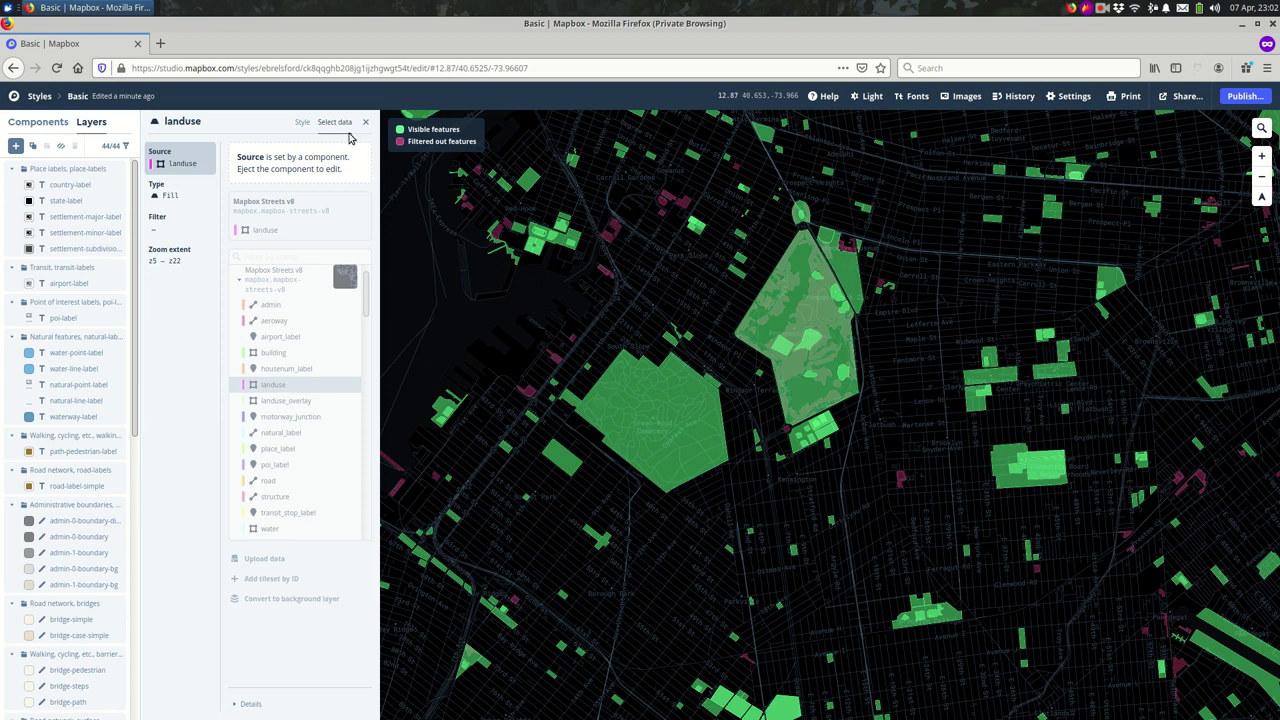
pyautogui.click(302, 122)
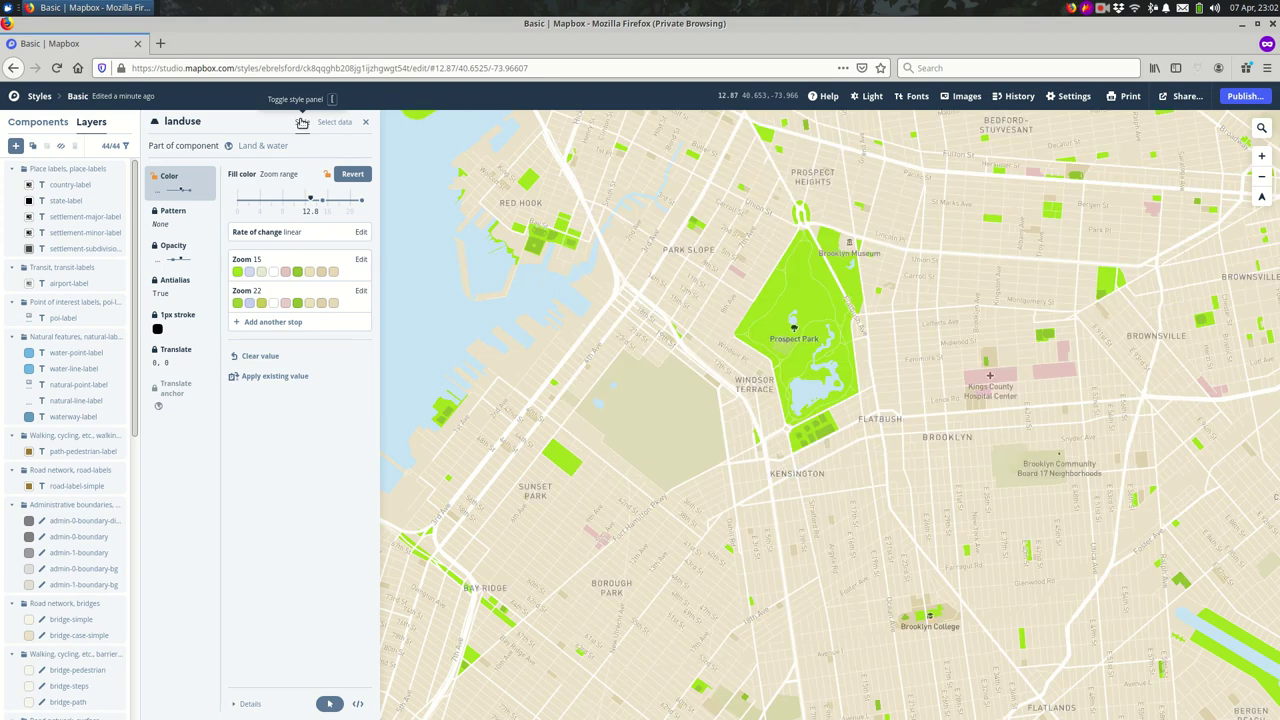
# Show the landuse layer's source data again and examine the filtered-out features near Lowe's and Smith-9th Streets up close.
pyautogui.click(334, 122)
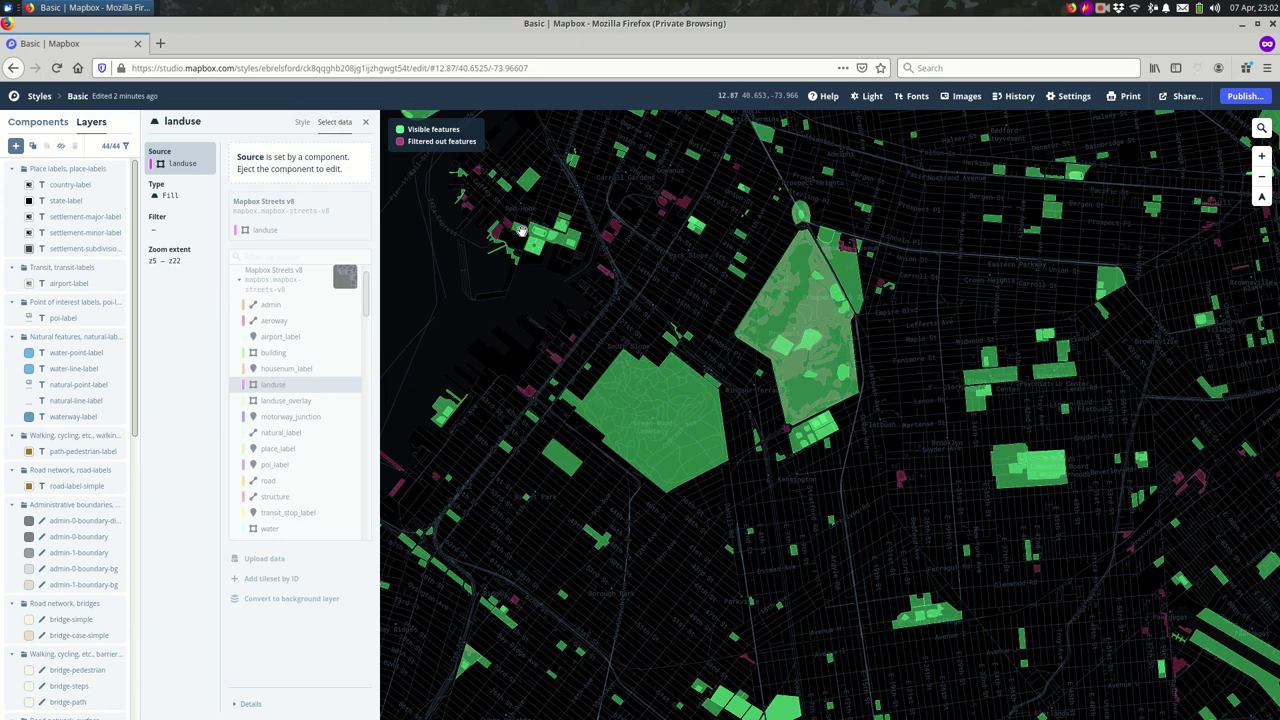
pyautogui.scroll(5, 620, 243)
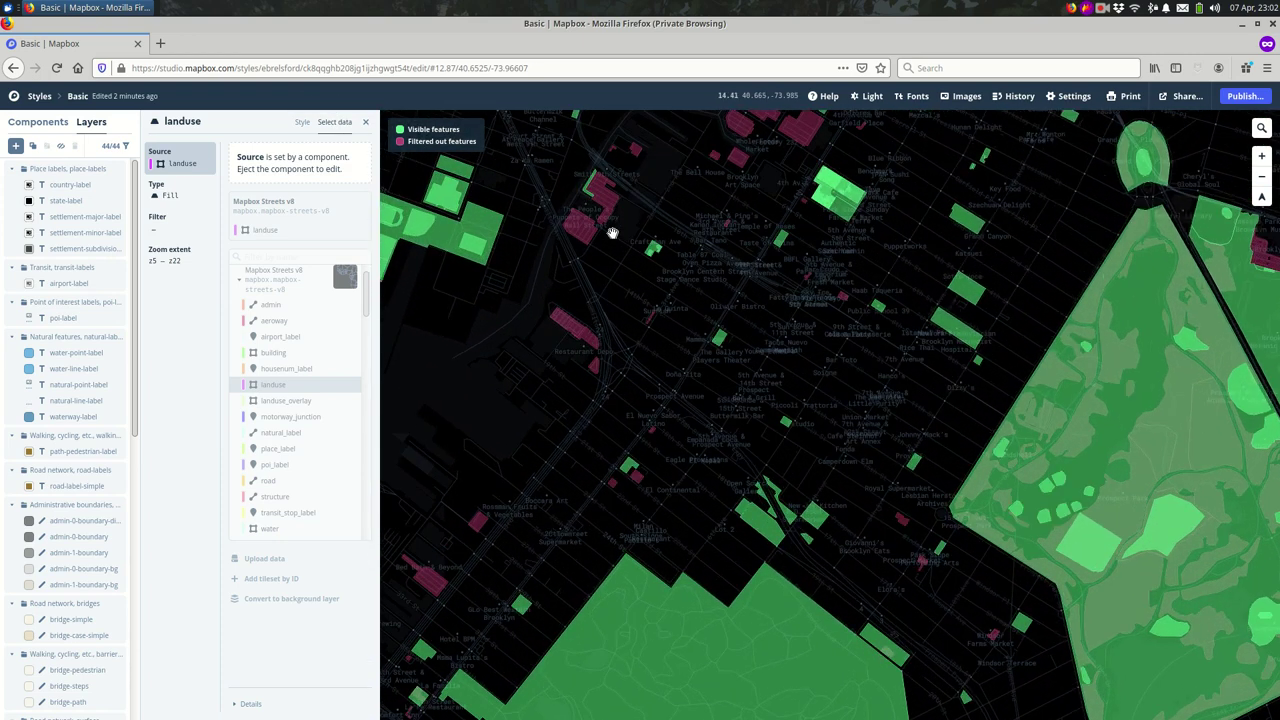
pyautogui.scroll(2, 600, 228)
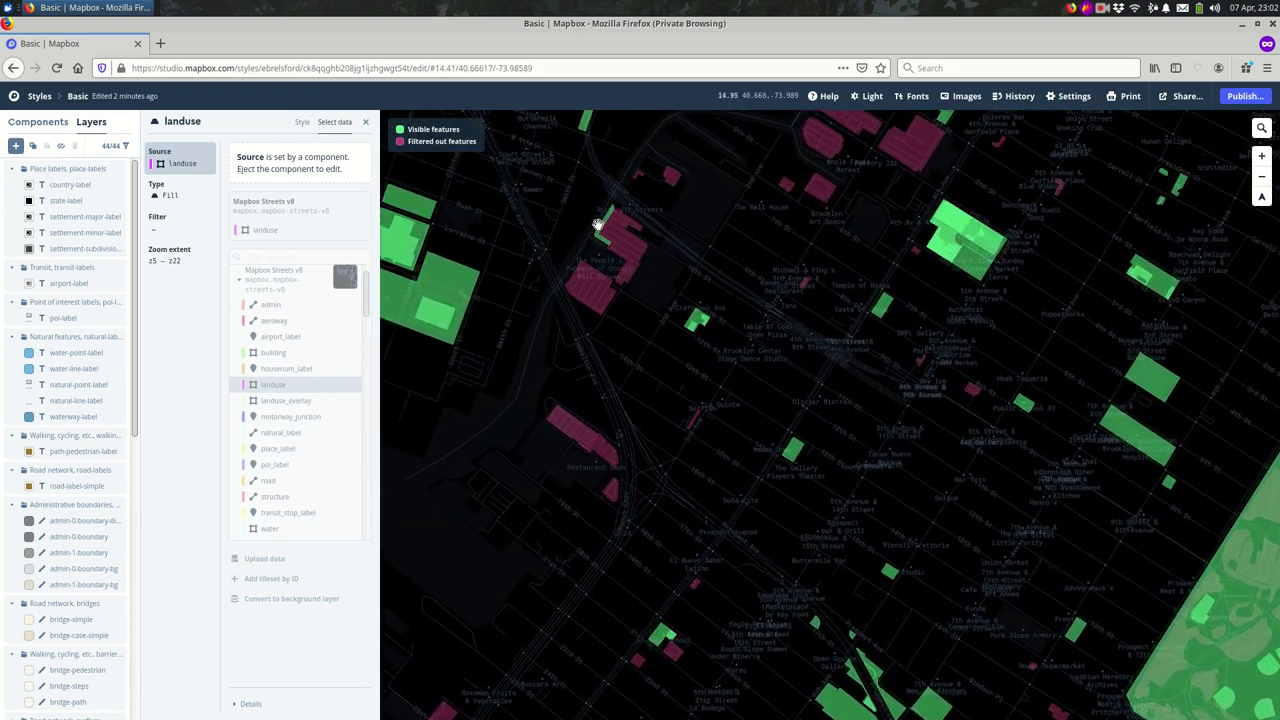
pyautogui.scroll(3, 597, 225)
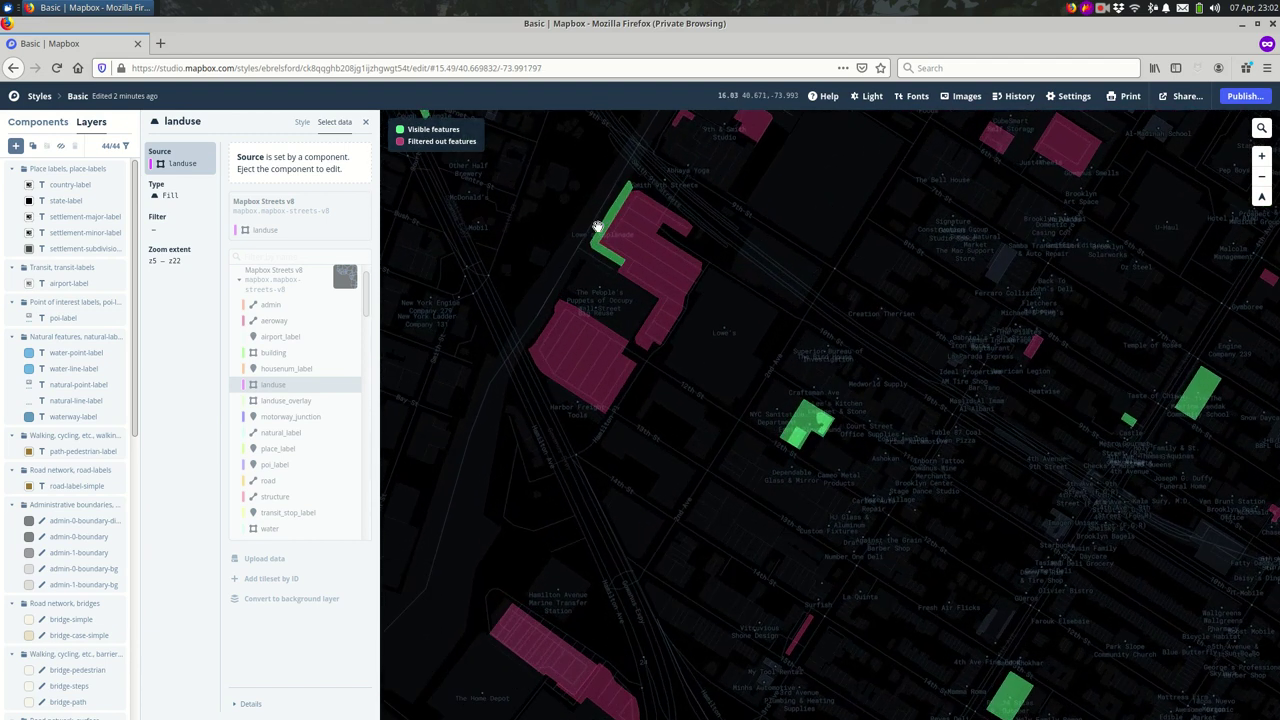
pyautogui.scroll(3, 597, 225)
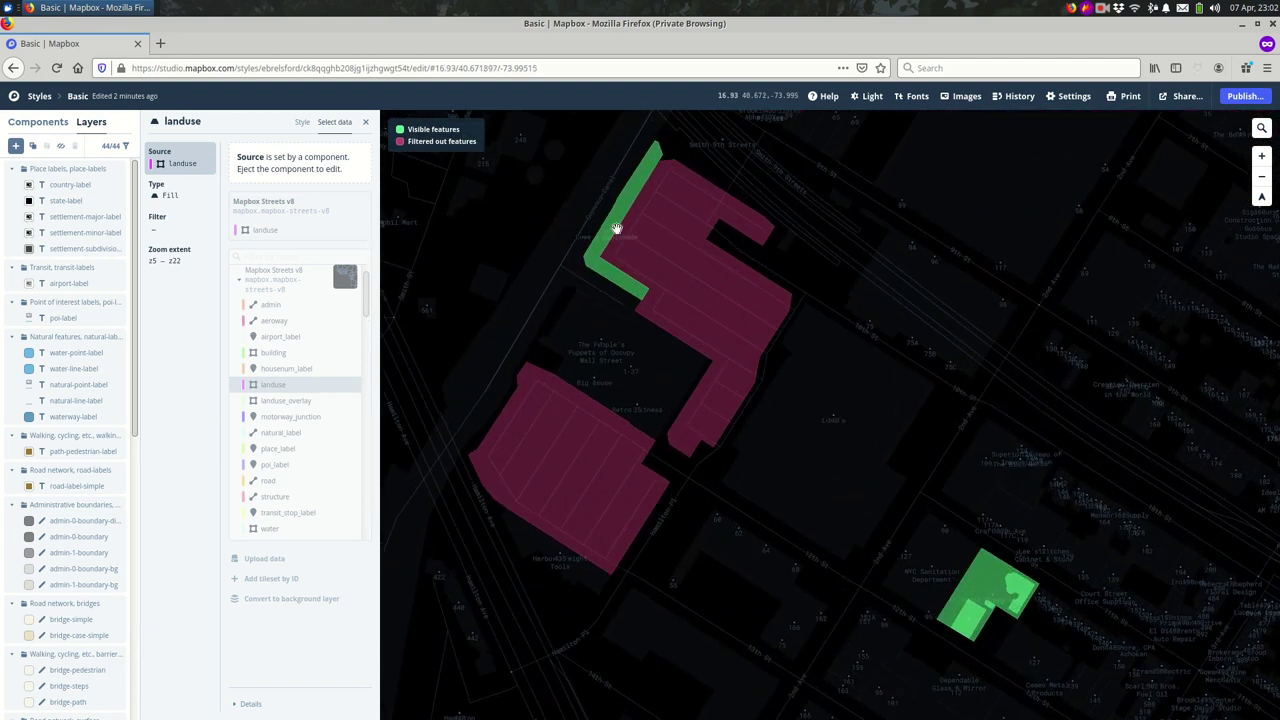
# Inspect the properties of the filtered-out landuse feature beside Hamilton Avenue and examine the surrounding filtered-out areas.
pyautogui.scroll(-1, 617, 228)
pyautogui.click(556, 432)
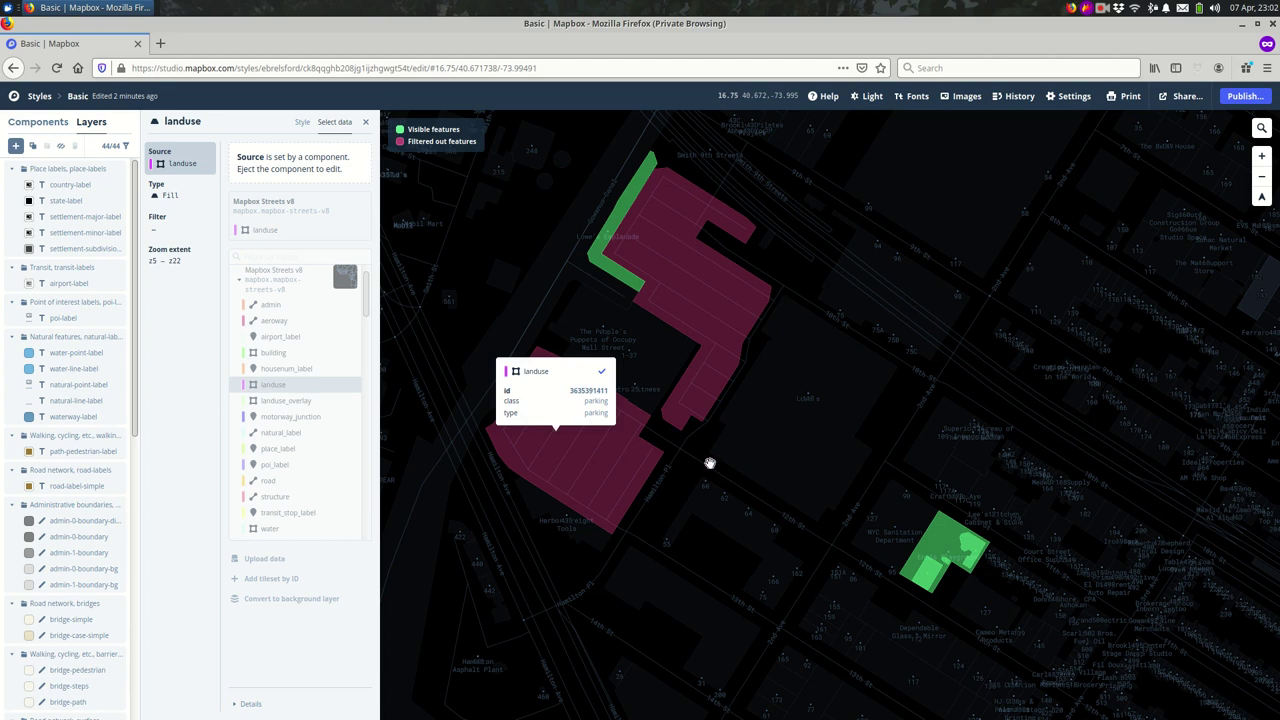
pyautogui.scroll(-5, 710, 463)
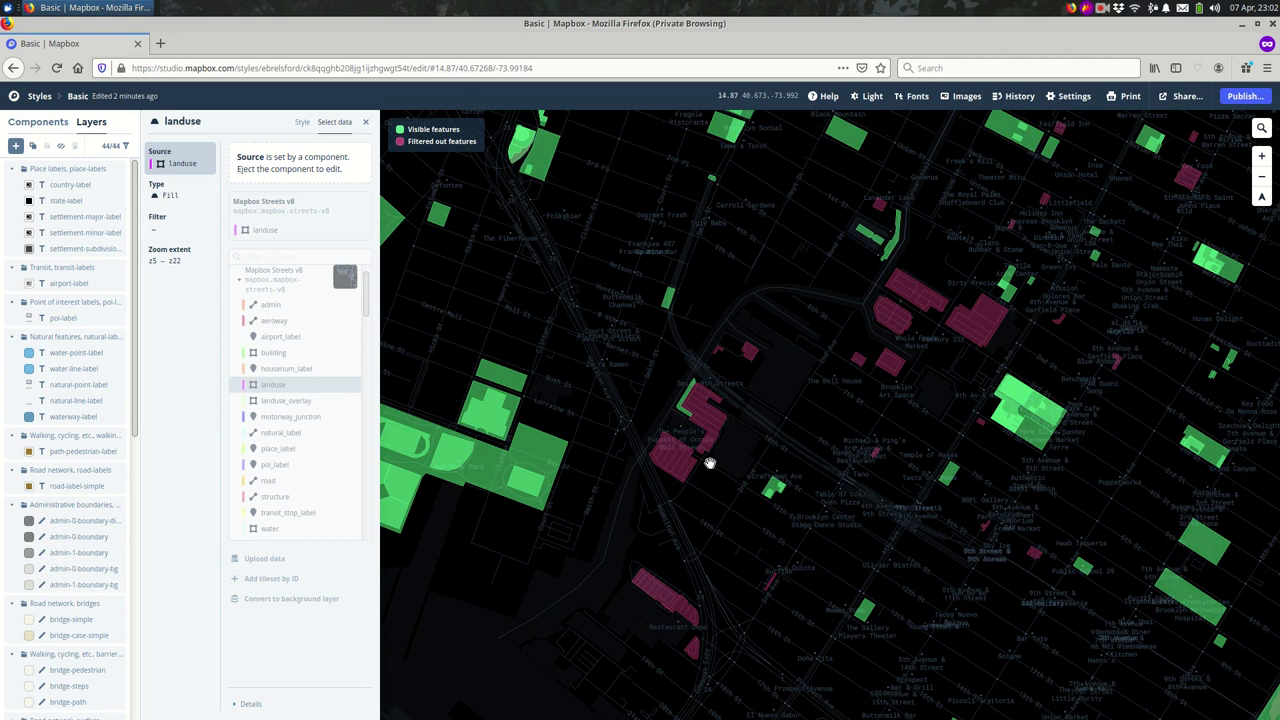
# Compare the landuse layer's styled map with its source data again and view its filter setting.
pyautogui.click(302, 122)
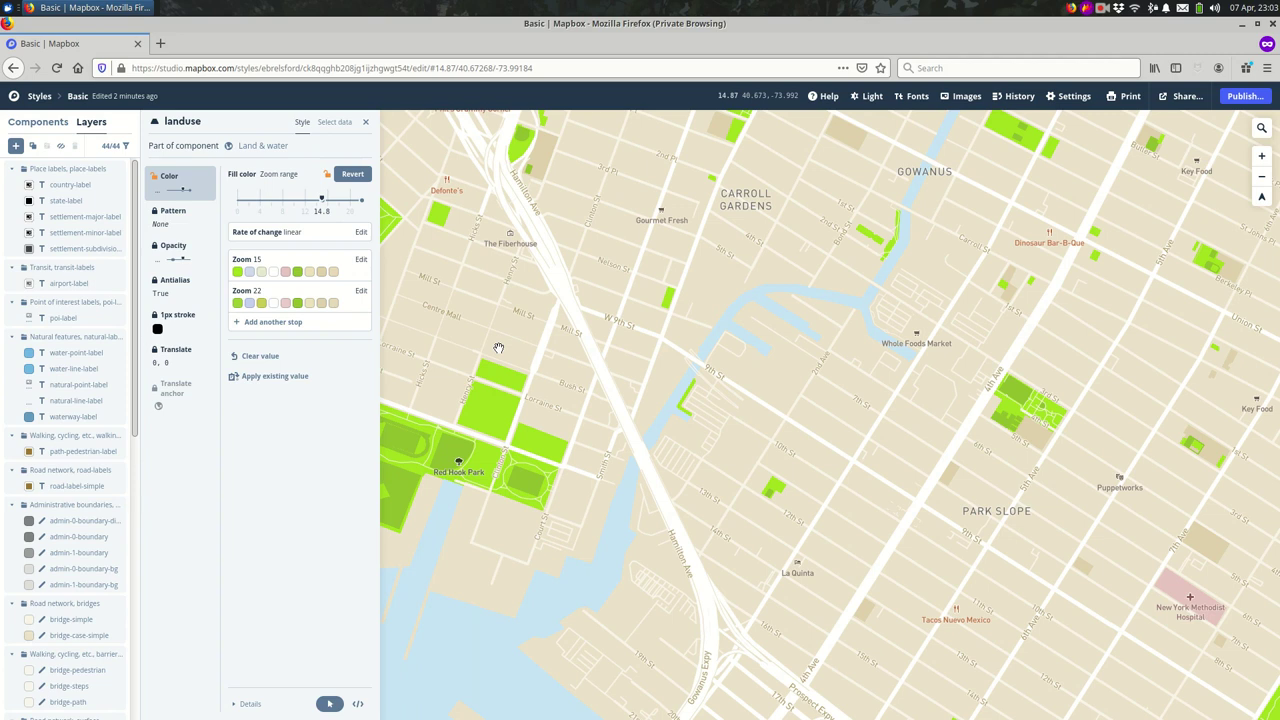
pyautogui.click(336, 120)
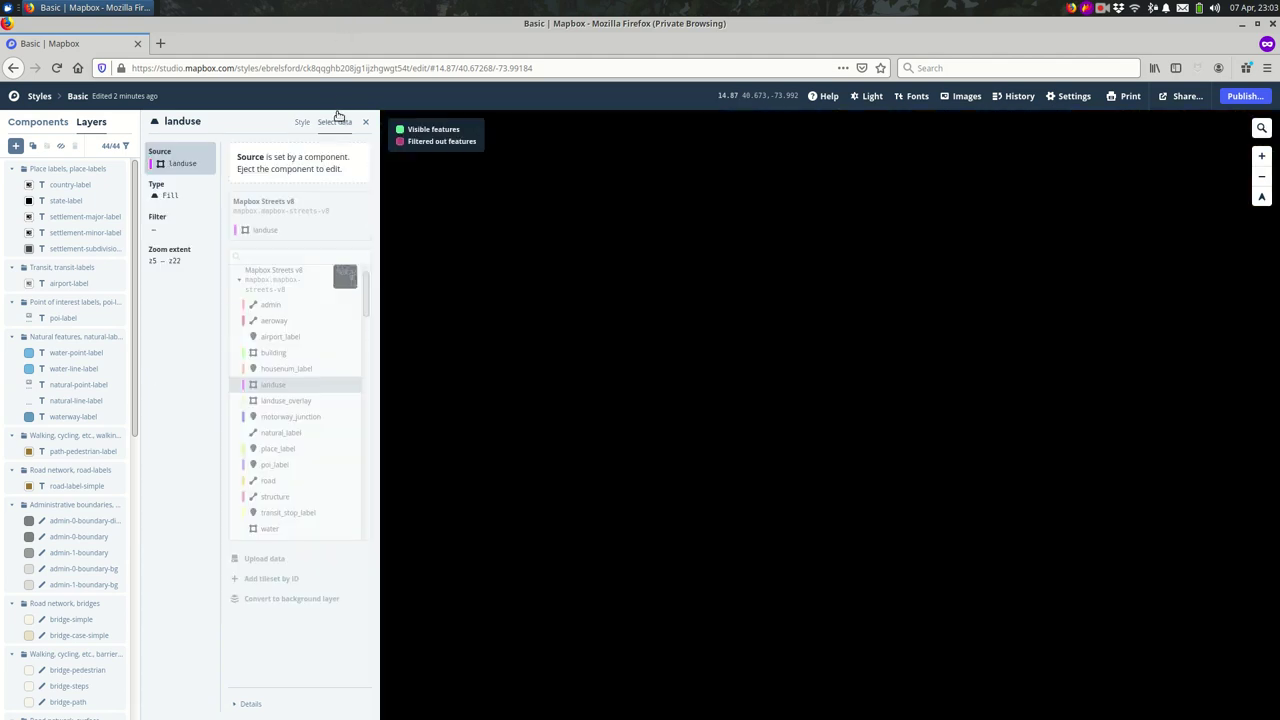
pyautogui.click(188, 234)
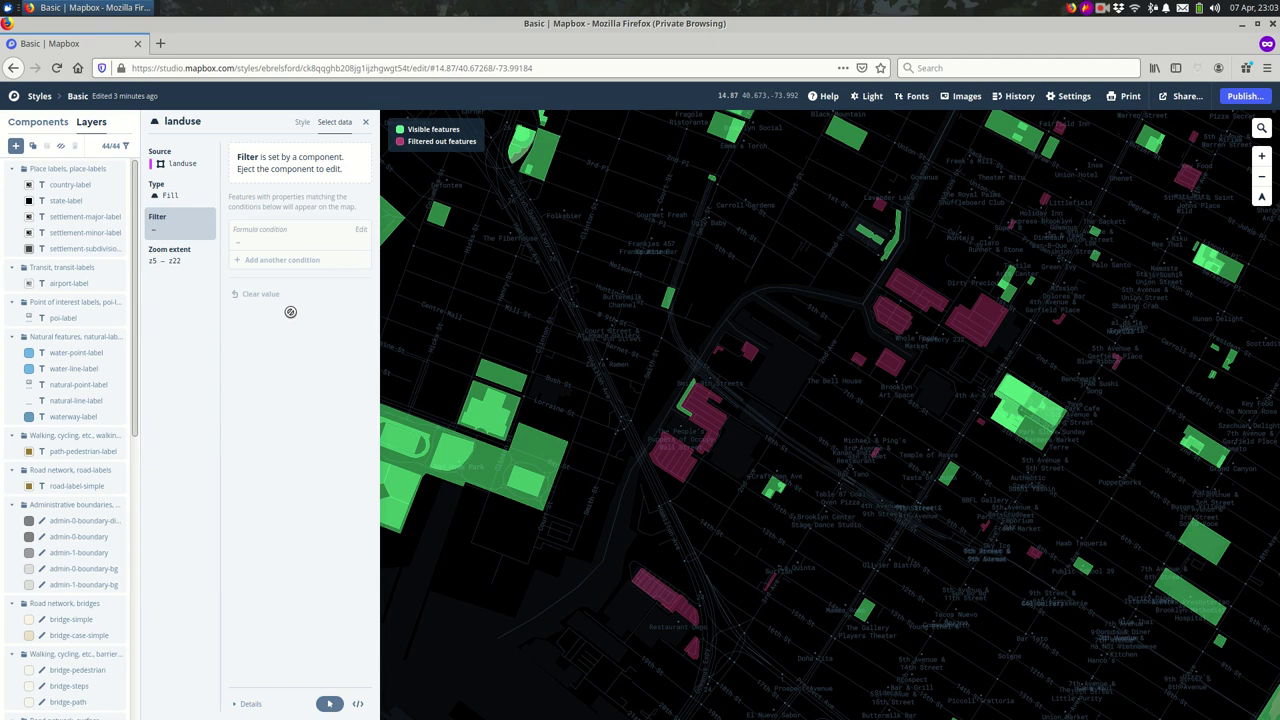
# View the style's components, return to its layers, and reopen the landuse layer from Prospect Park.
pyautogui.click(40, 124)
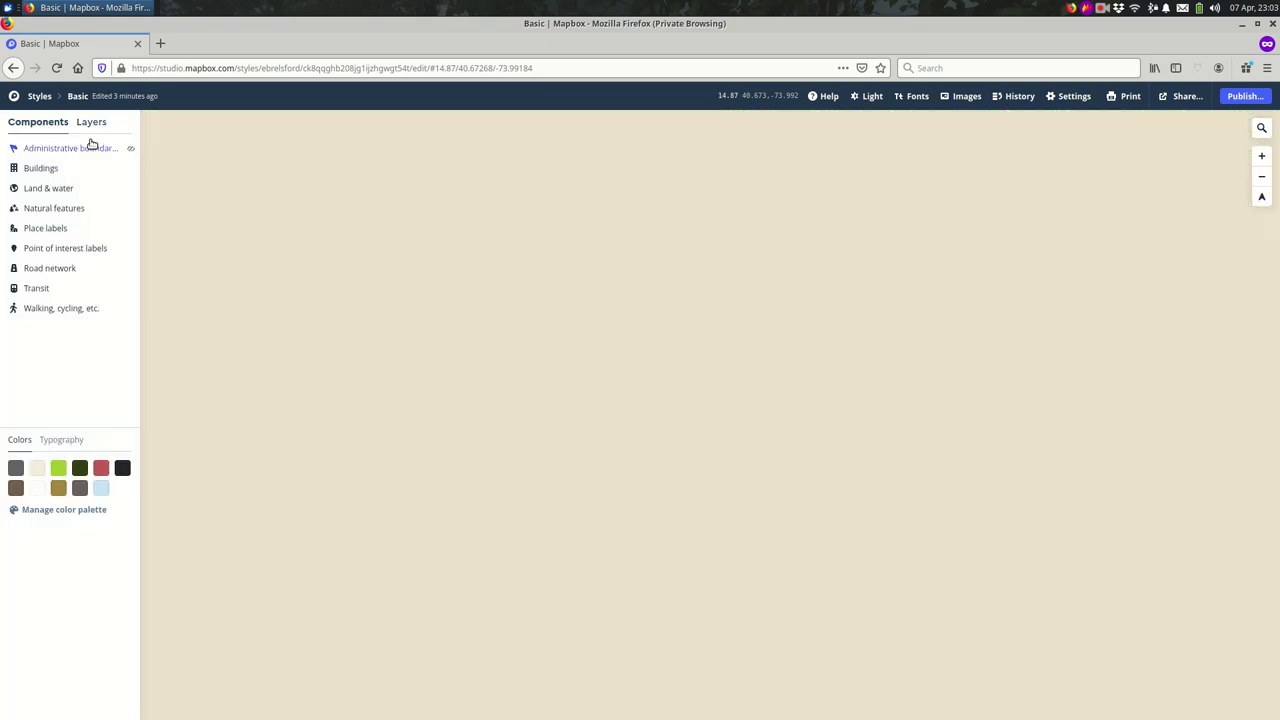
pyautogui.click(91, 123)
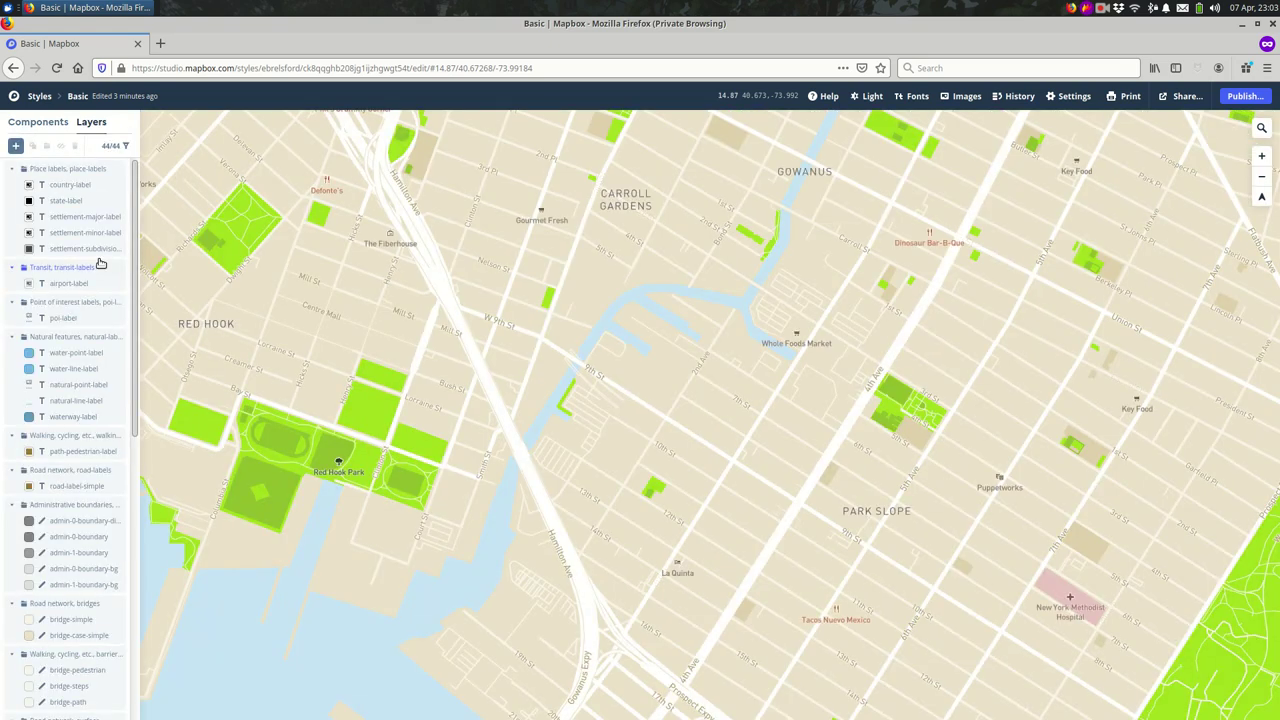
pyautogui.scroll(-2, 874, 463)
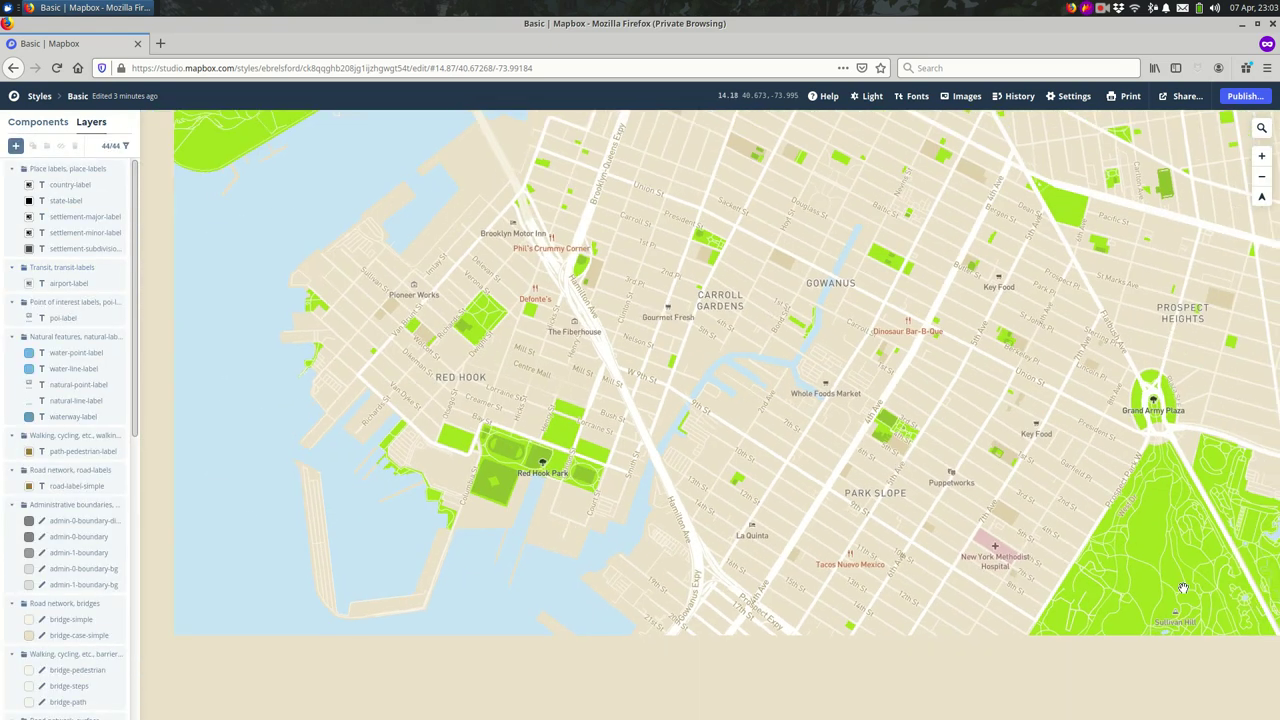
pyautogui.click(1150, 560)
pyautogui.click(1137, 512)
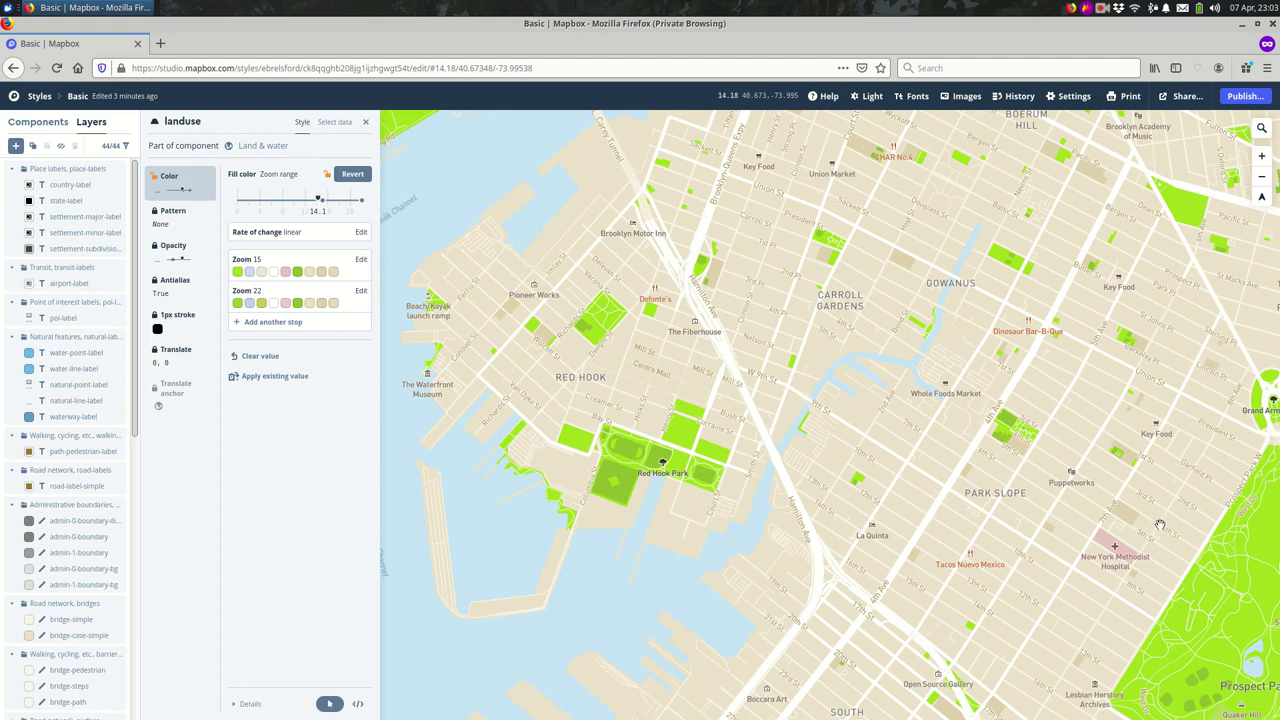
# Find the landuse layer in its Land & water, land group and open the Land & water component it belongs to.
pyautogui.scroll(-5, 90, 402)
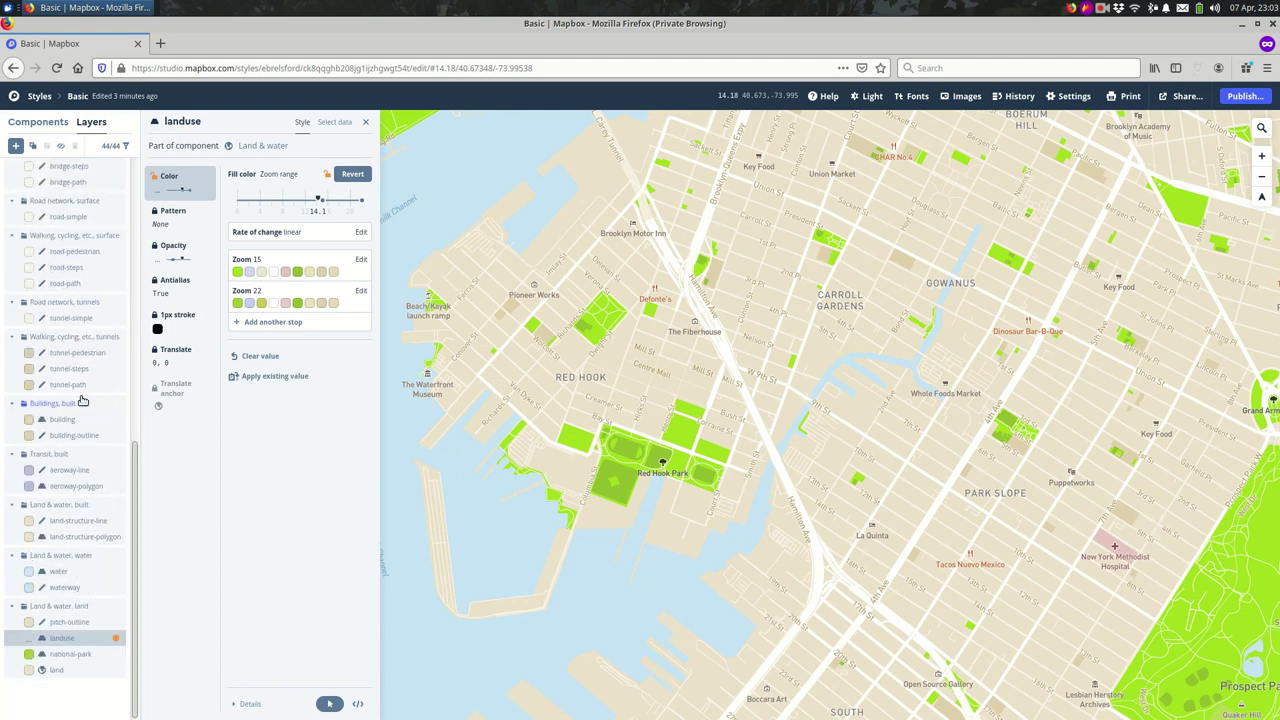
pyautogui.scroll(4, 90, 402)
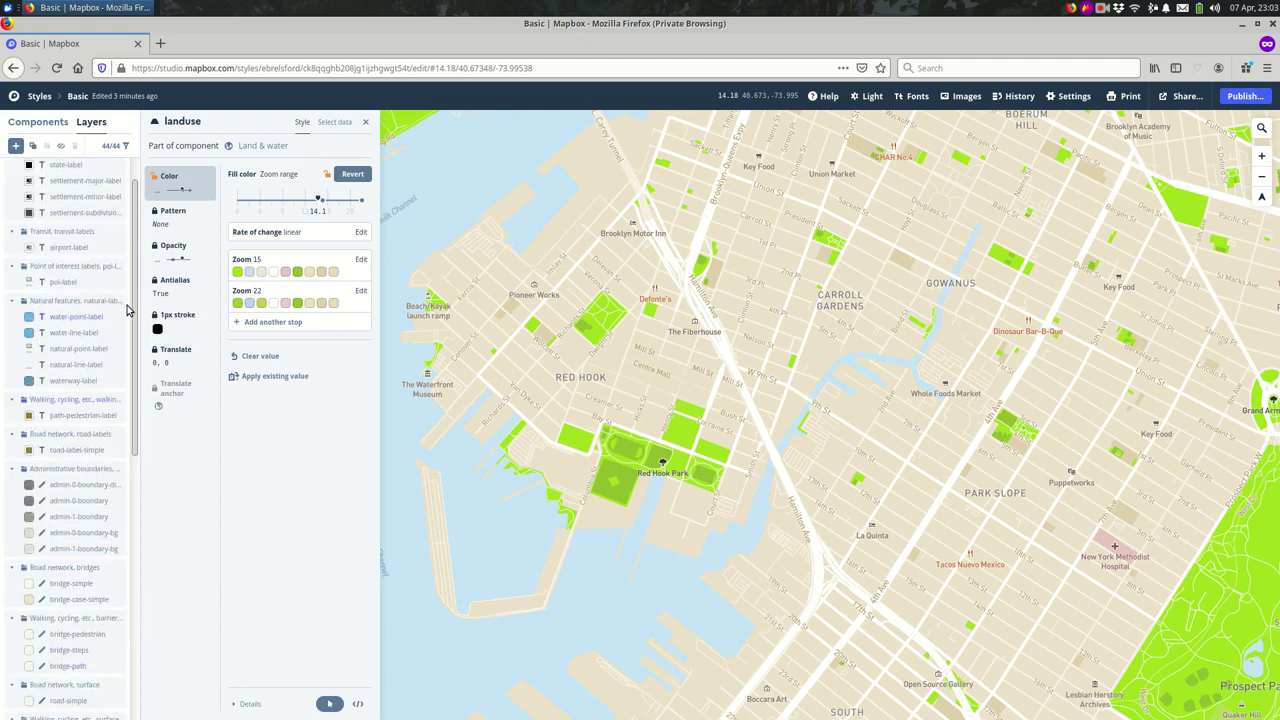
pyautogui.moveTo(133, 300); pyautogui.dragTo(152, 618)
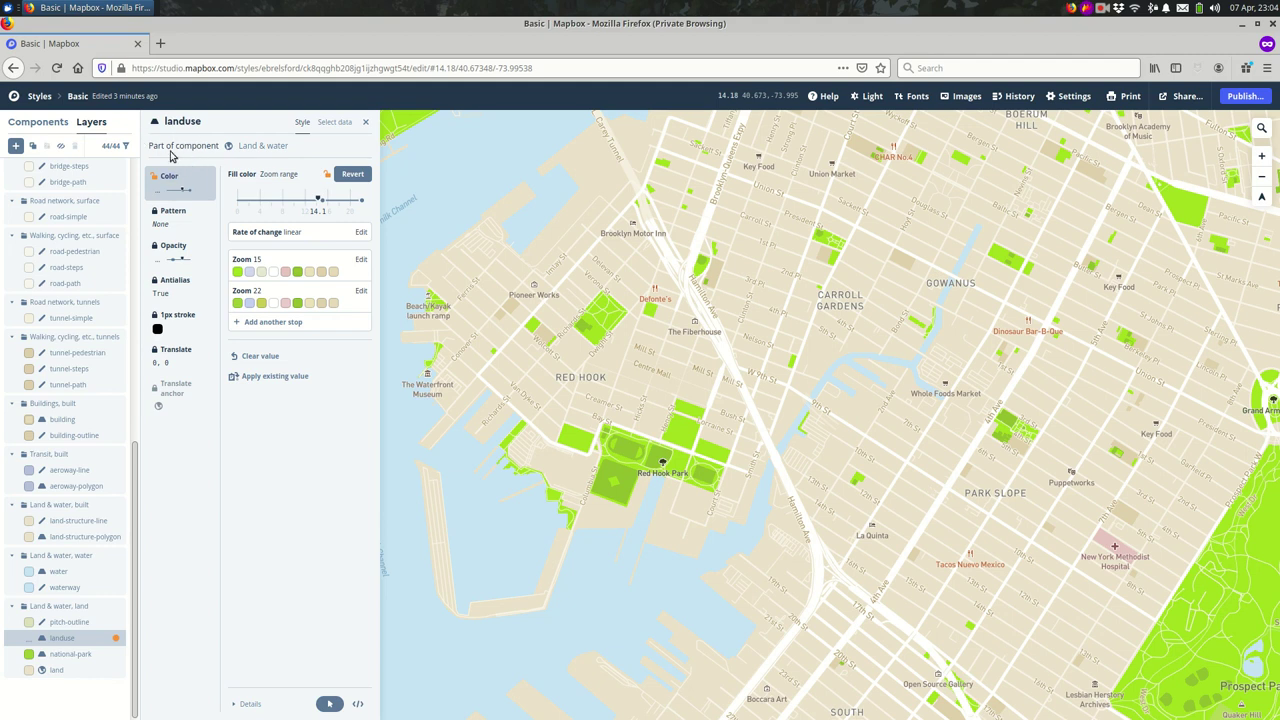
pyautogui.moveTo(151, 145); pyautogui.dragTo(243, 152)
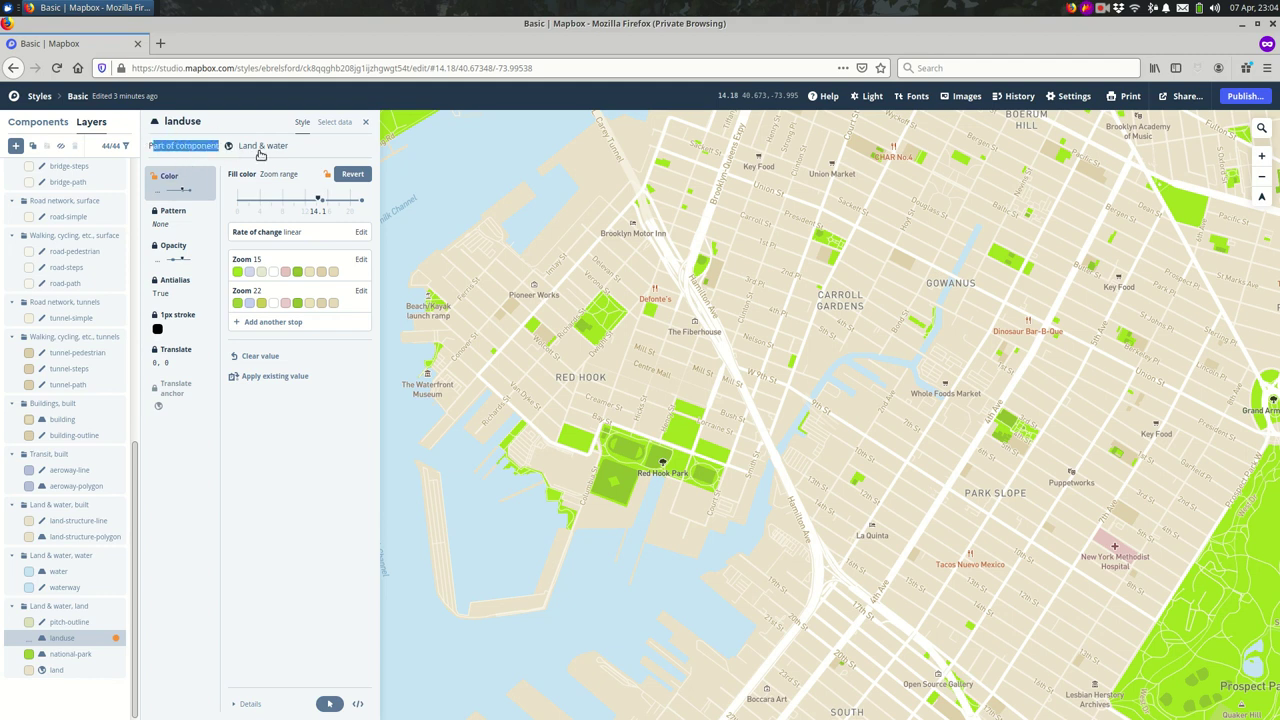
pyautogui.click(265, 148)
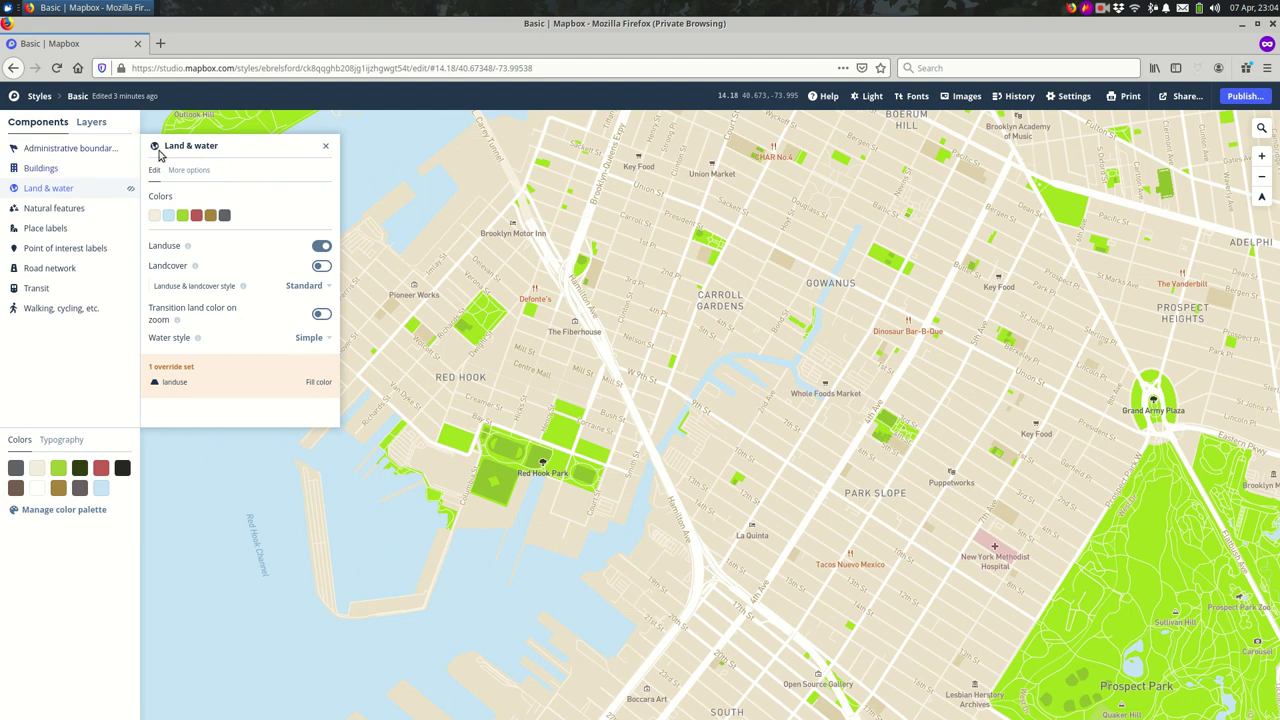
# Eject the Land & water component into its 8 individual layers.
pyautogui.click(190, 169)
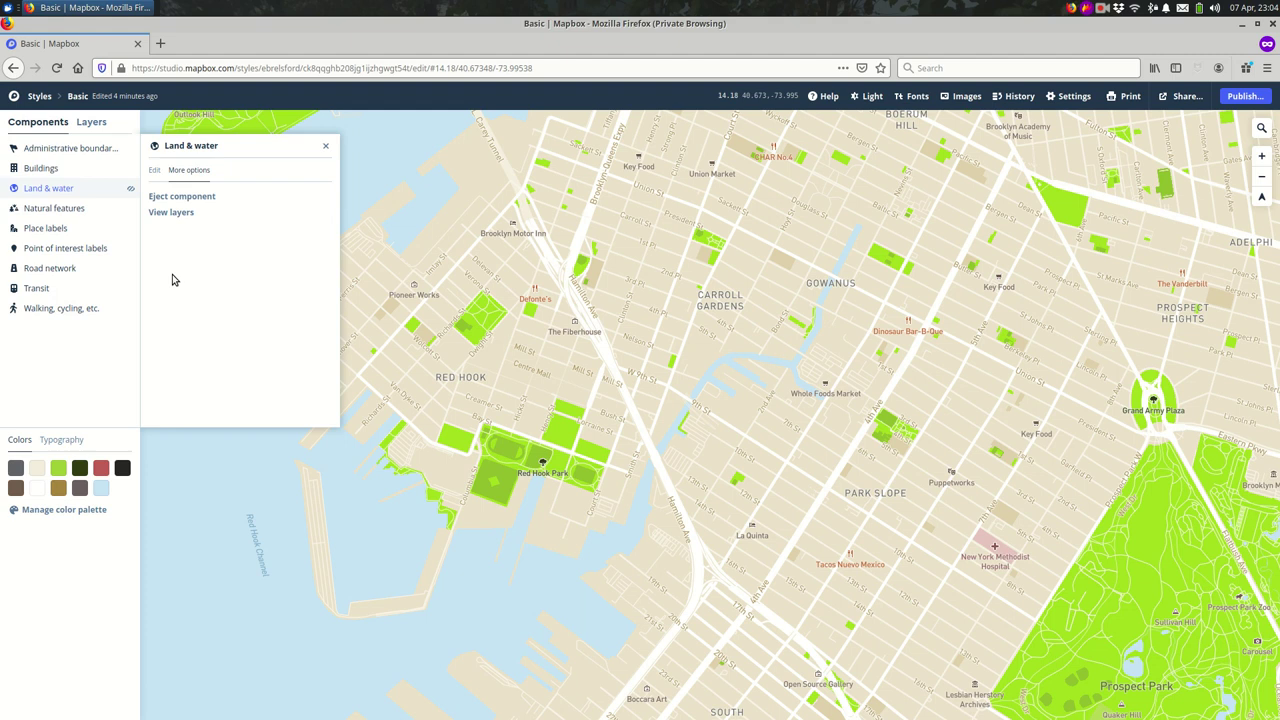
pyautogui.click(185, 198)
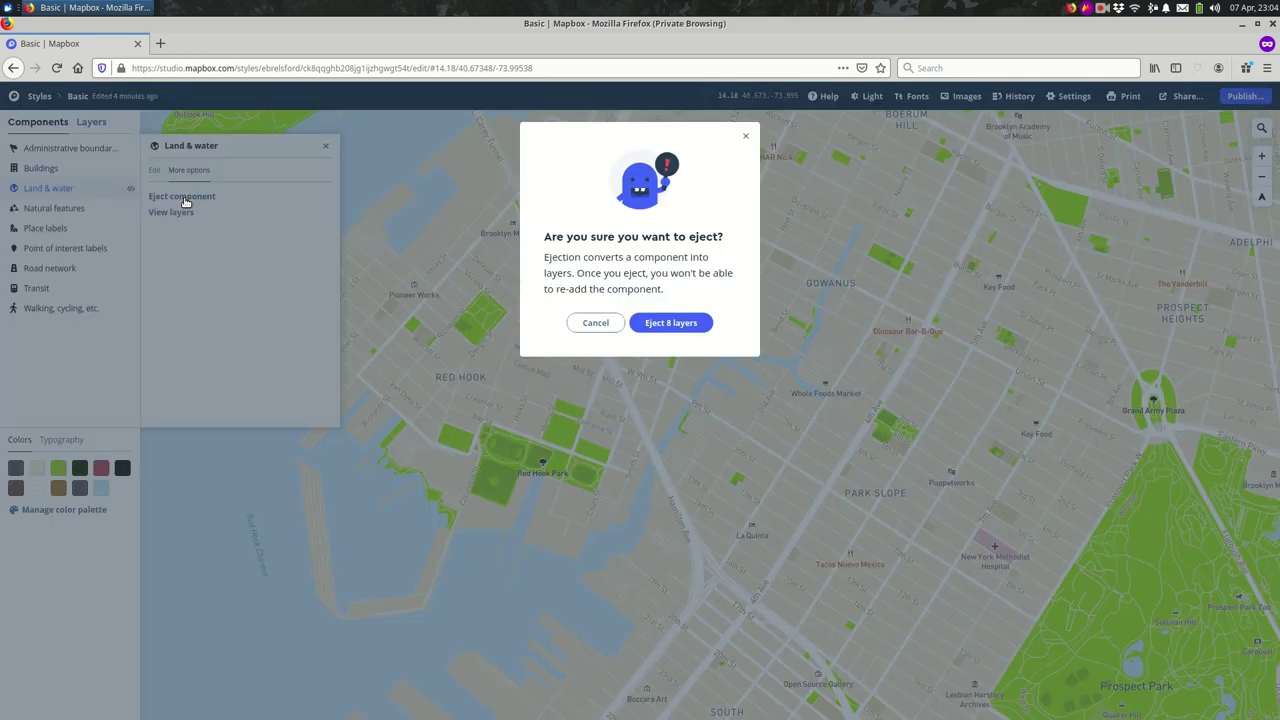
pyautogui.click(676, 323)
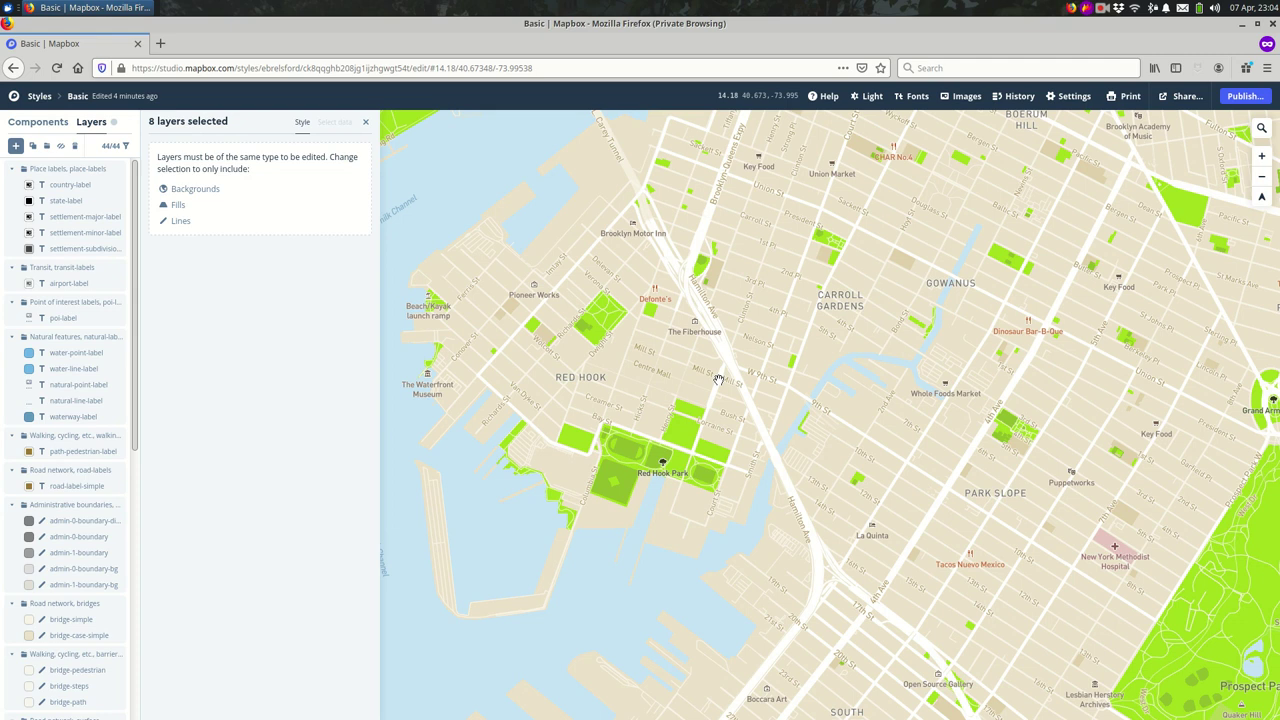
# Select the ejected landuse layer from Prospect Park on the map and show its filter.
pyautogui.click(1241, 636)
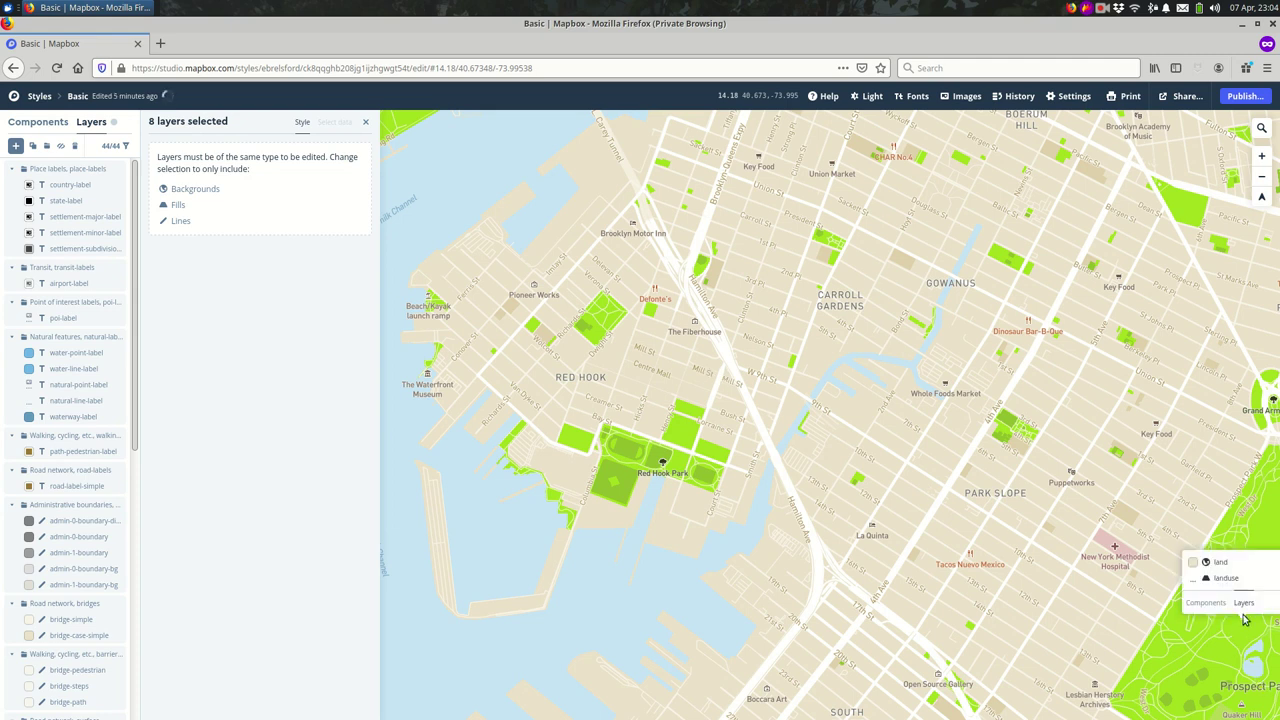
pyautogui.click(1226, 578)
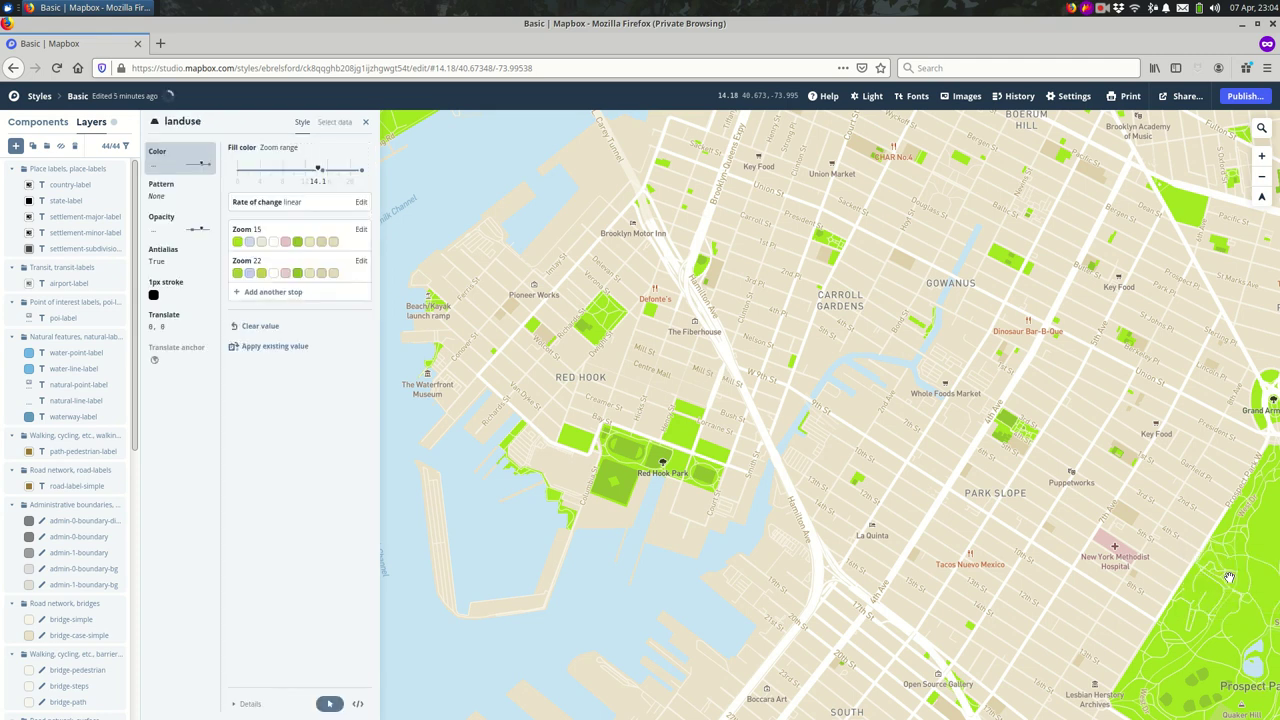
pyautogui.click(325, 131)
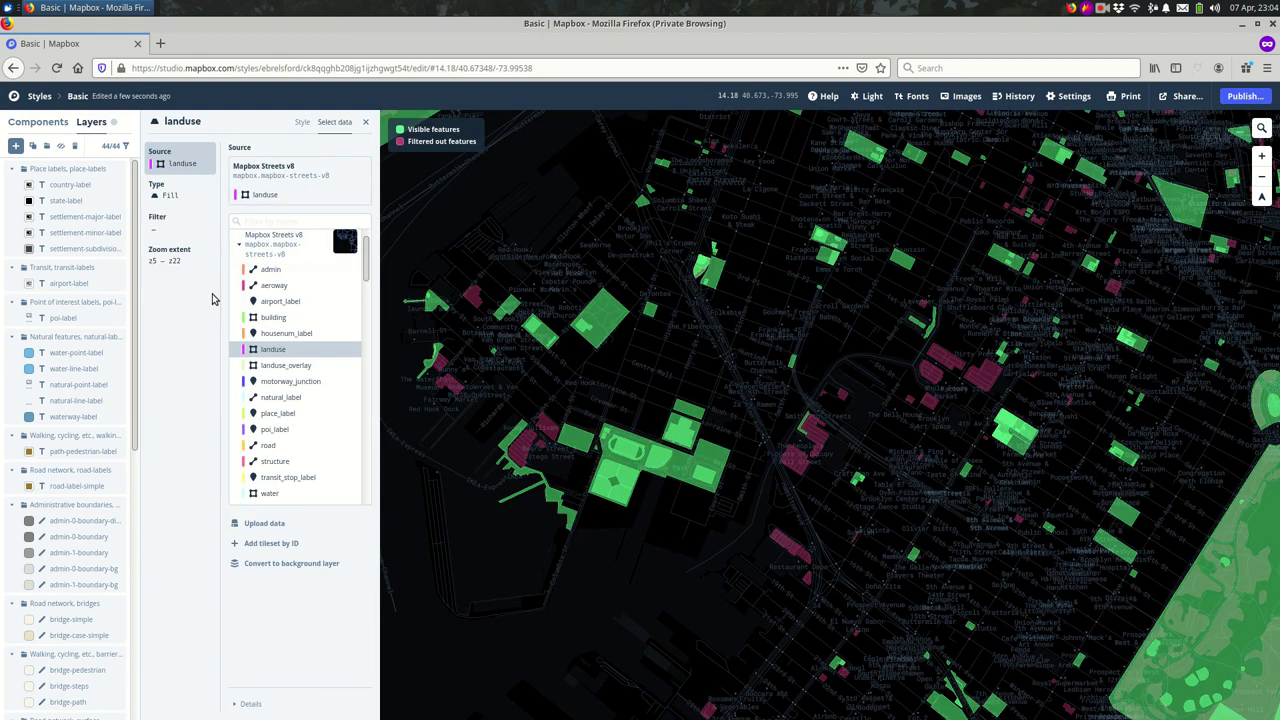
pyautogui.click(168, 224)
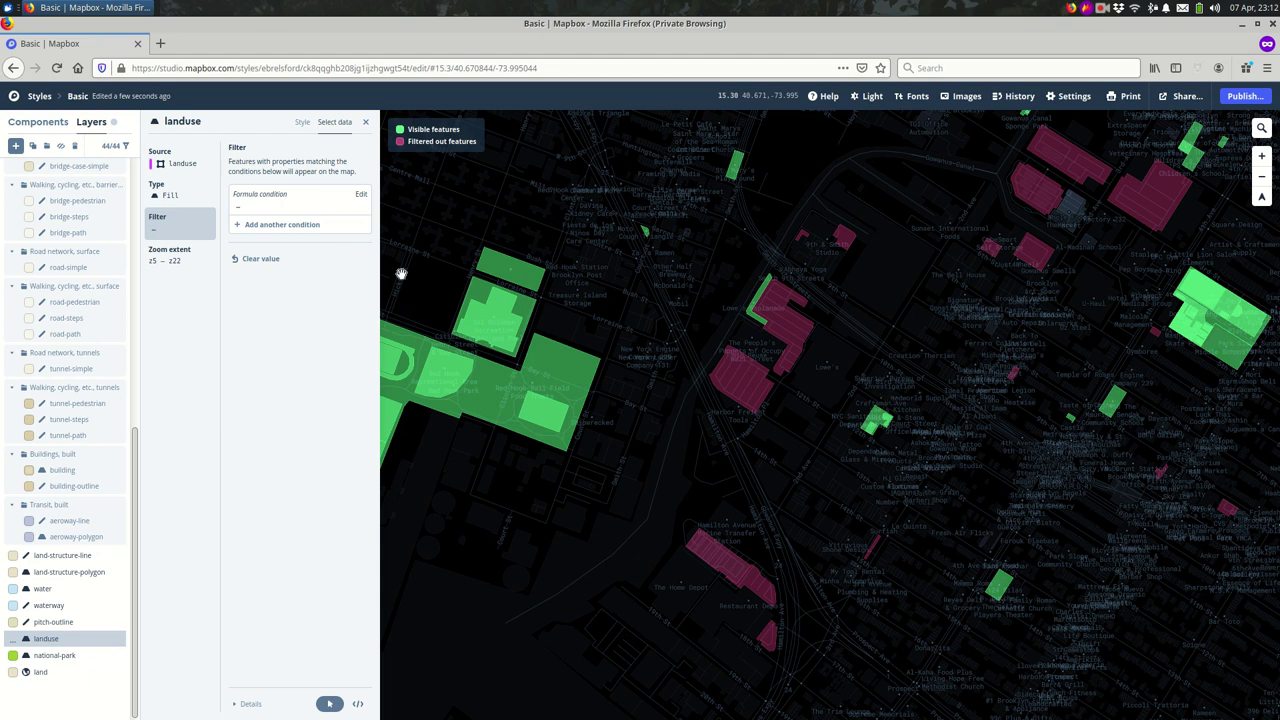
# Delete the formula condition from the landuse layer's filter and check the features around Red Hook and Gowanus.
pyautogui.click(251, 207)
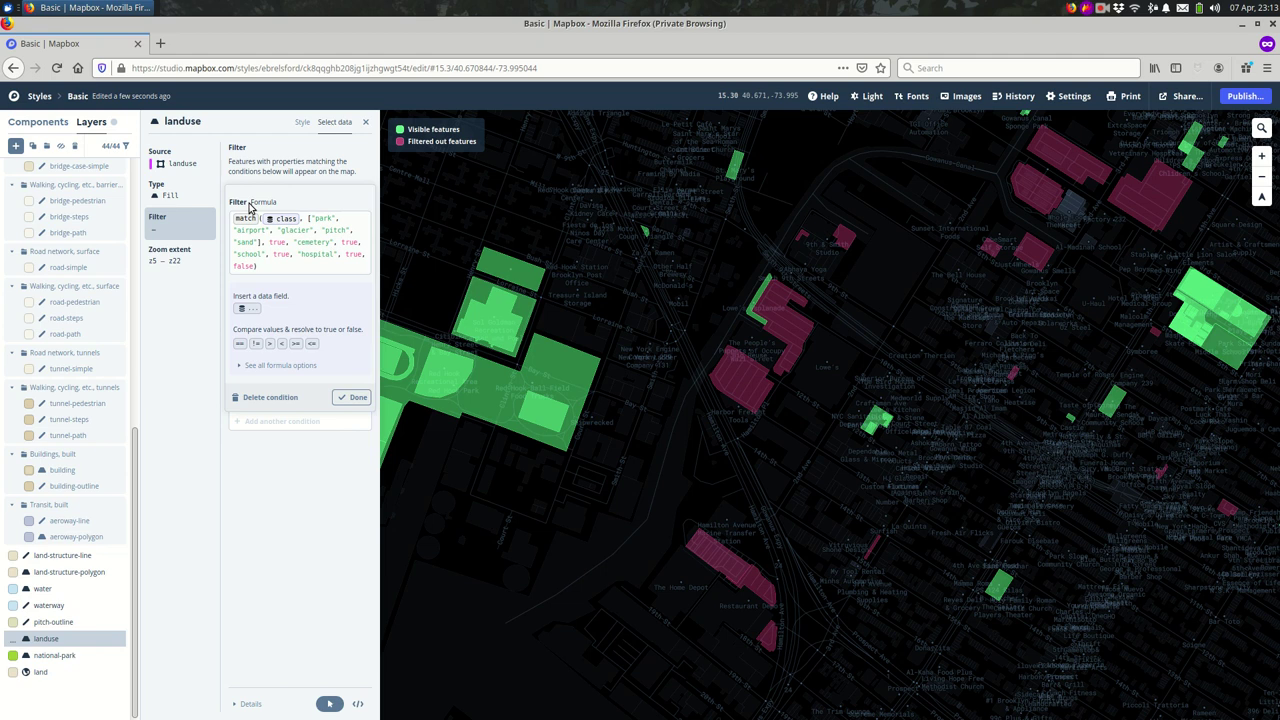
pyautogui.click(293, 248)
pyautogui.click(262, 399)
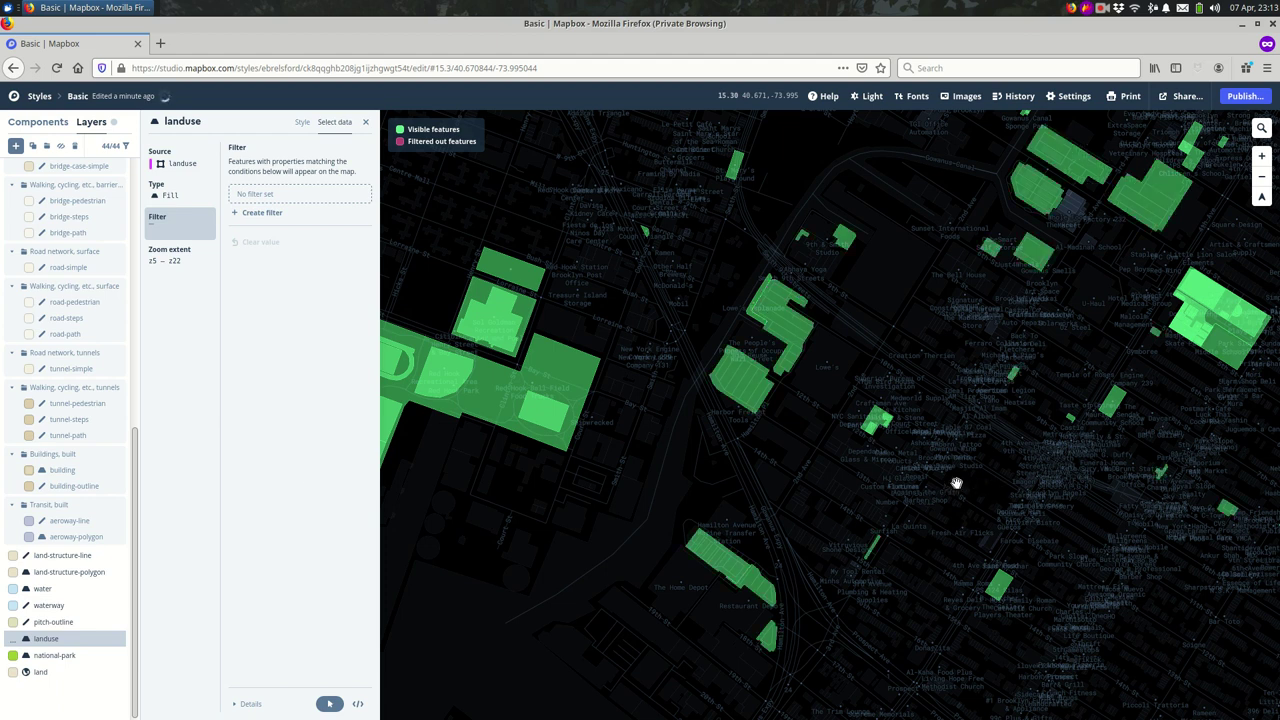
pyautogui.scroll(-3, 955, 480)
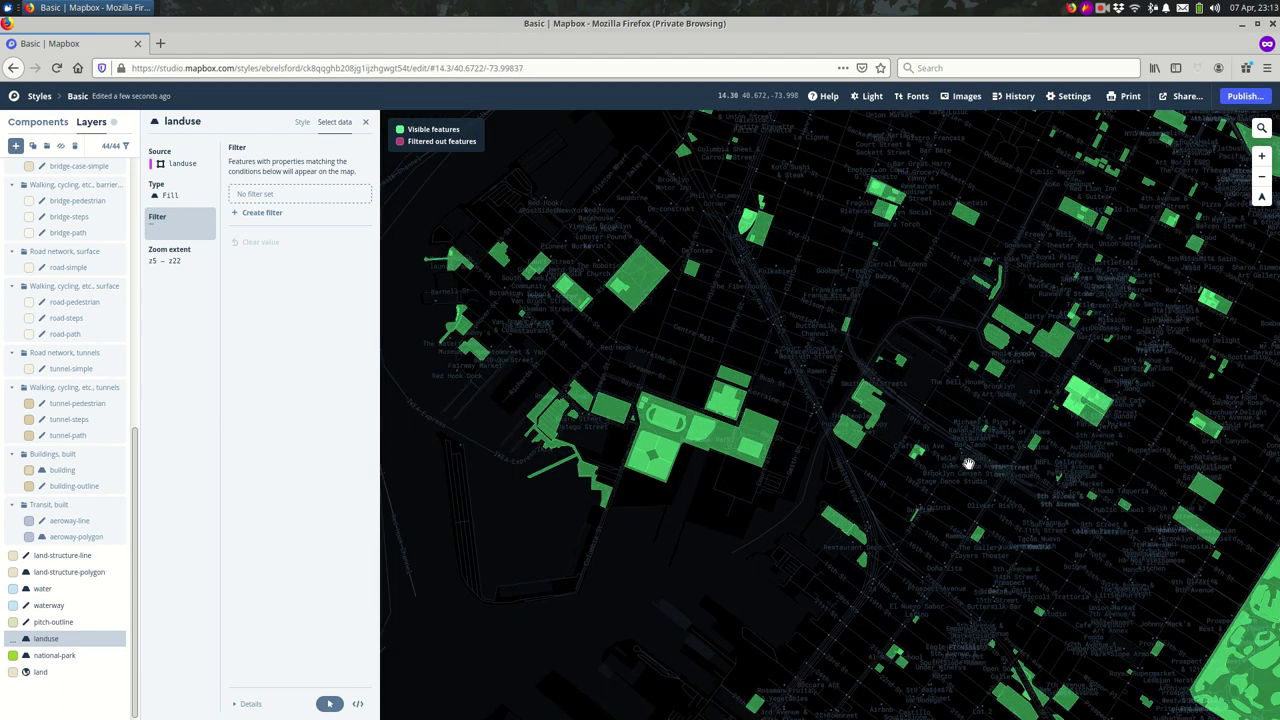
pyautogui.scroll(2, 968, 463)
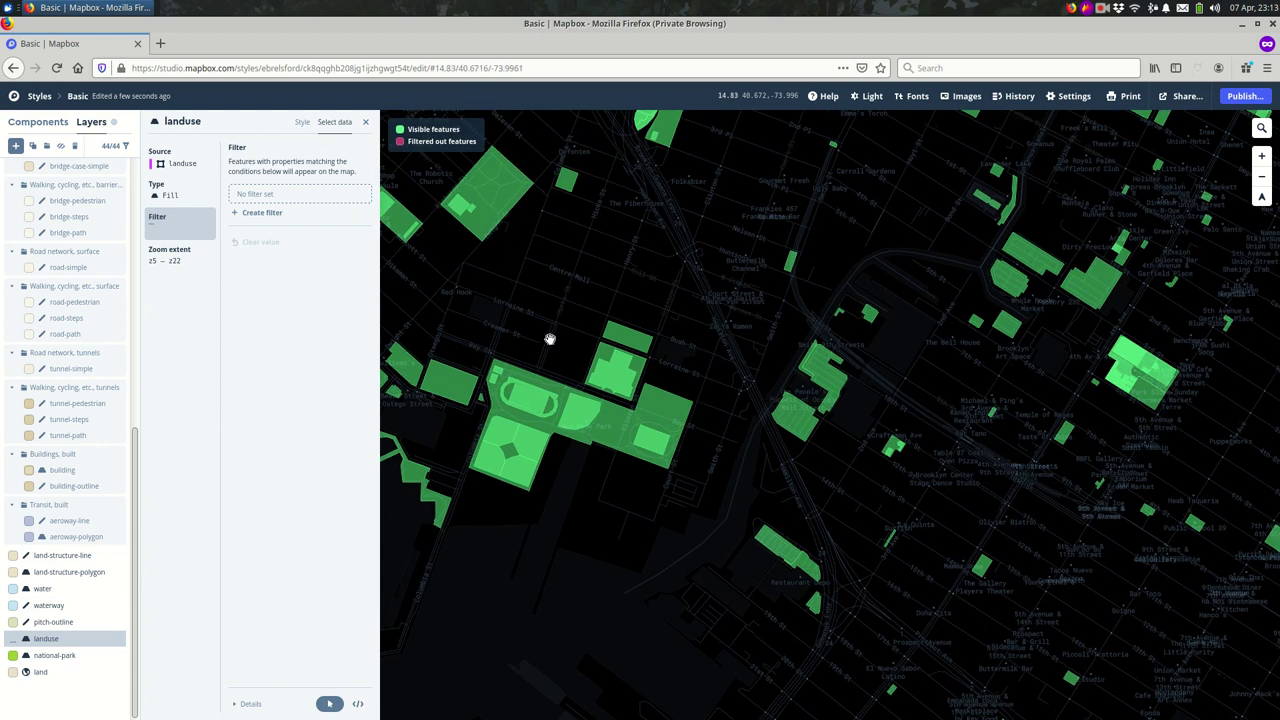
# Inspect the parking lot's landuse properties on the map and create a filter condition on the class data field.
pyautogui.click(262, 212)
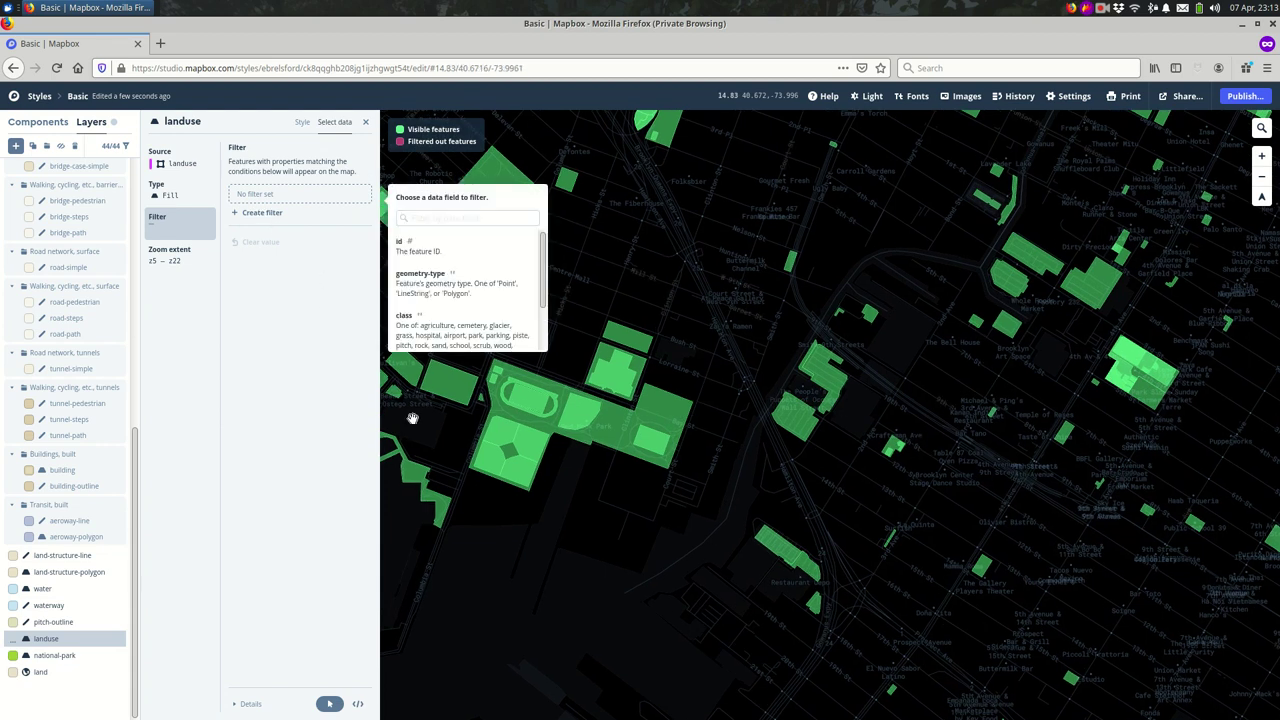
pyautogui.click(793, 415)
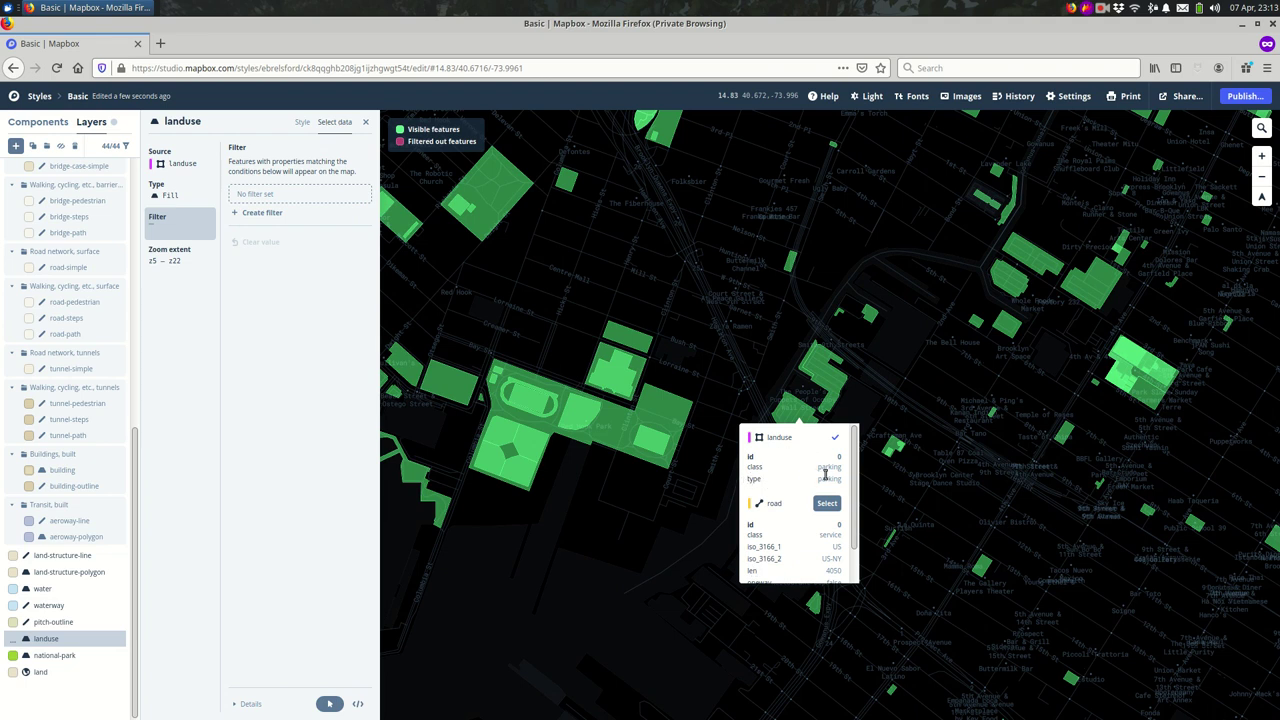
pyautogui.doubleClick(755, 467)
pyautogui.click(272, 212)
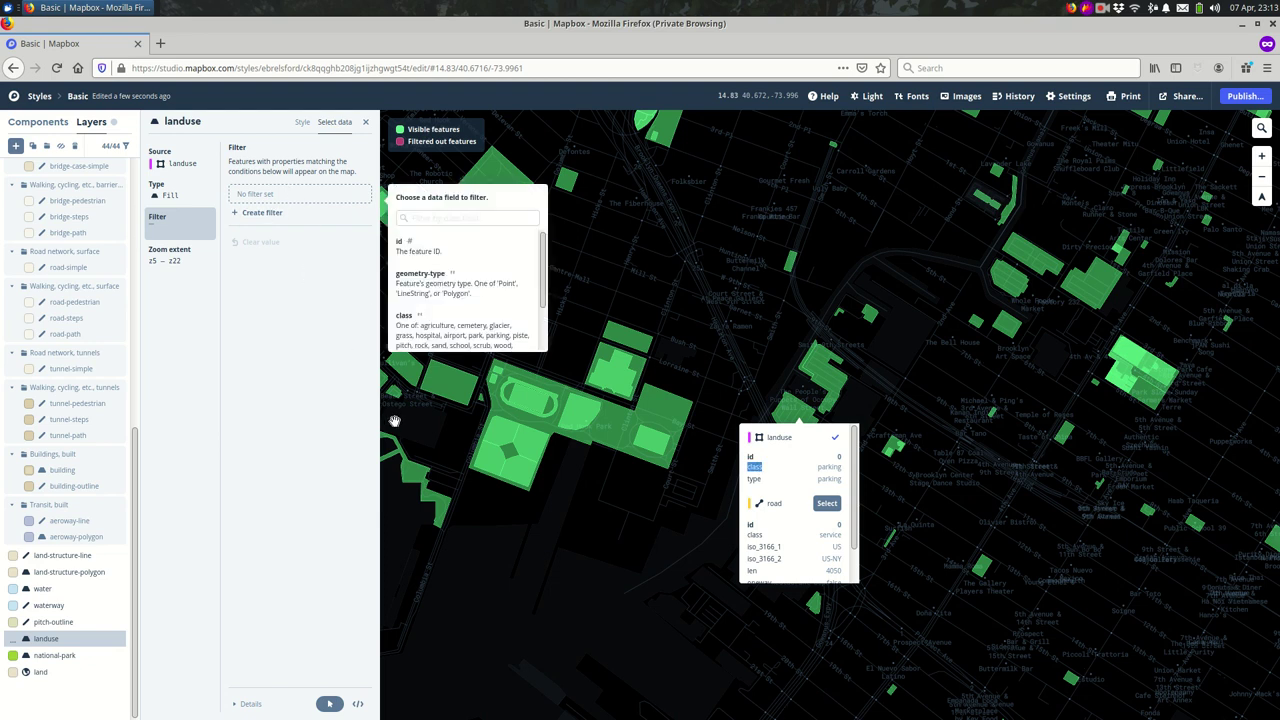
pyautogui.click(451, 311)
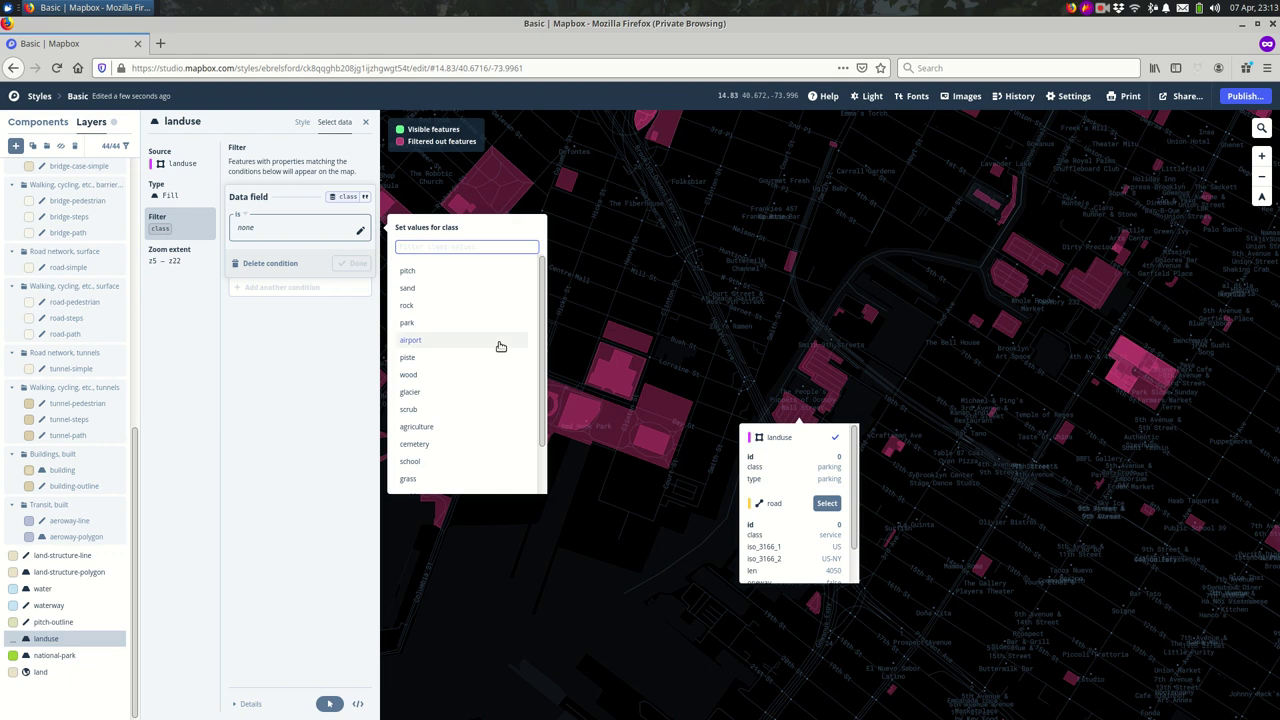
# Set the class condition to pitch, sand, park, airport, wood, cemetery, school, hospital and parking, and check the wider map around Prospect Park.
pyautogui.click(412, 271)
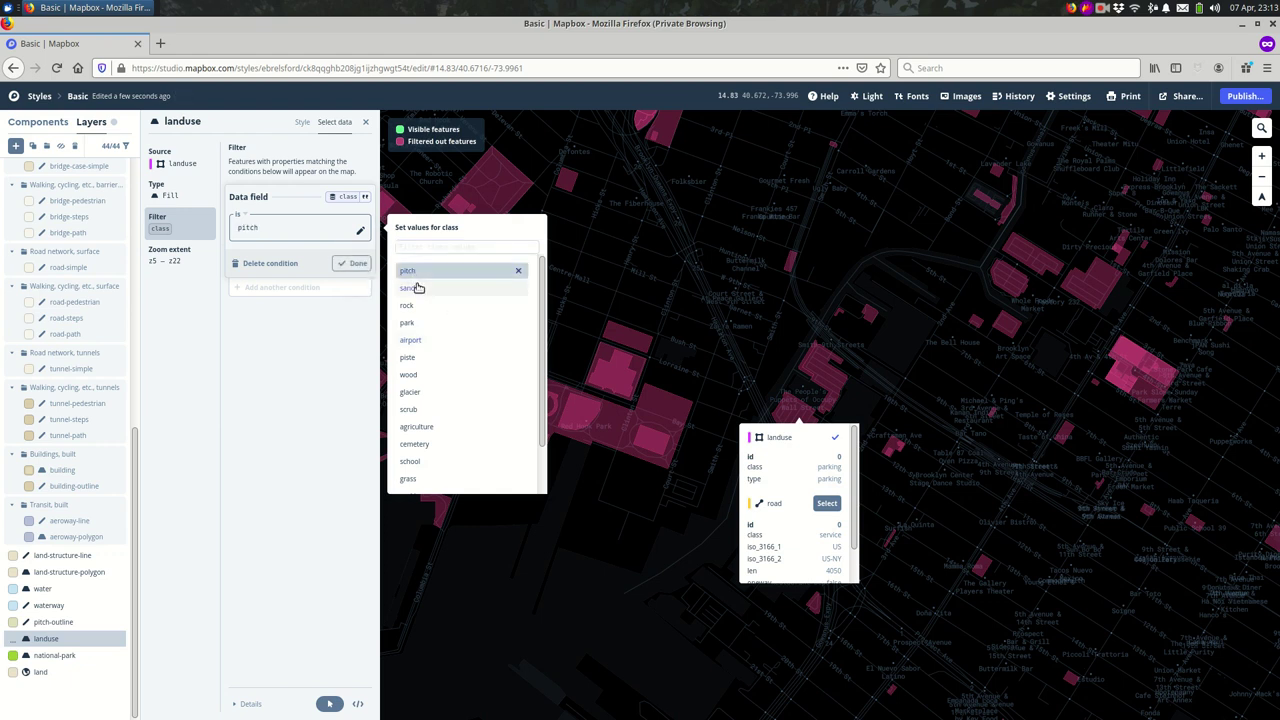
pyautogui.click(417, 288)
pyautogui.click(422, 323)
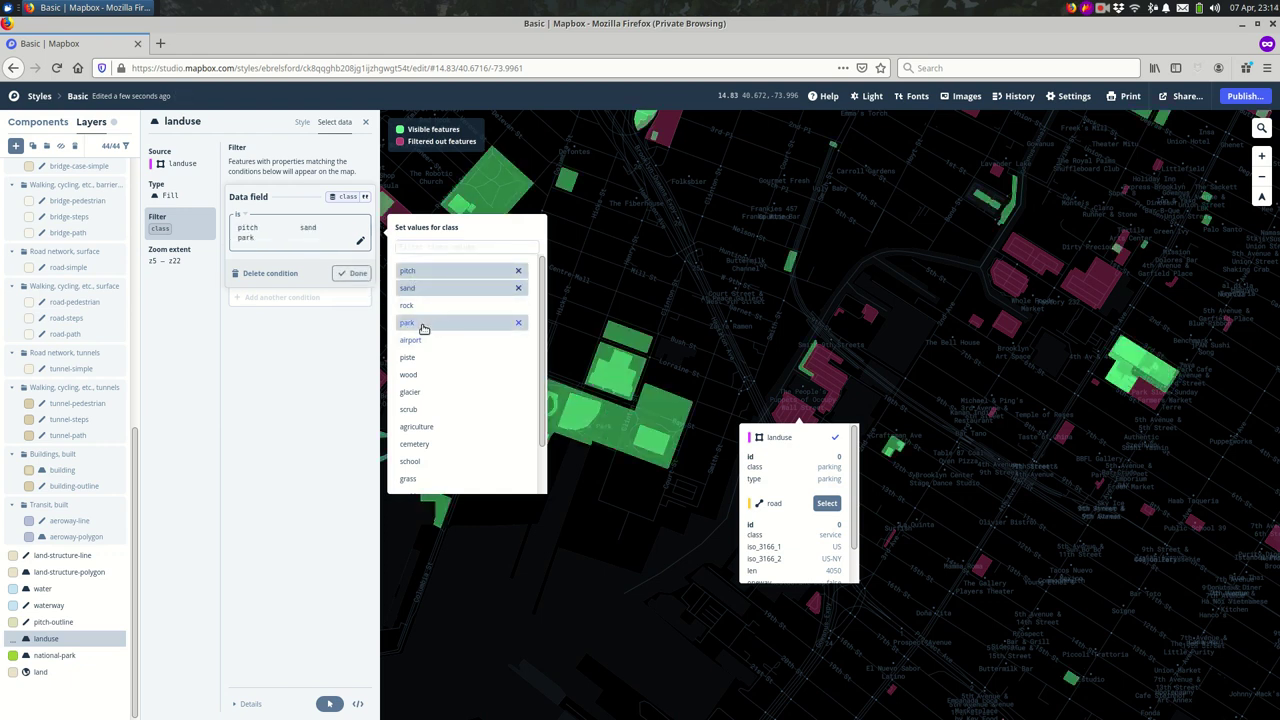
pyautogui.click(435, 341)
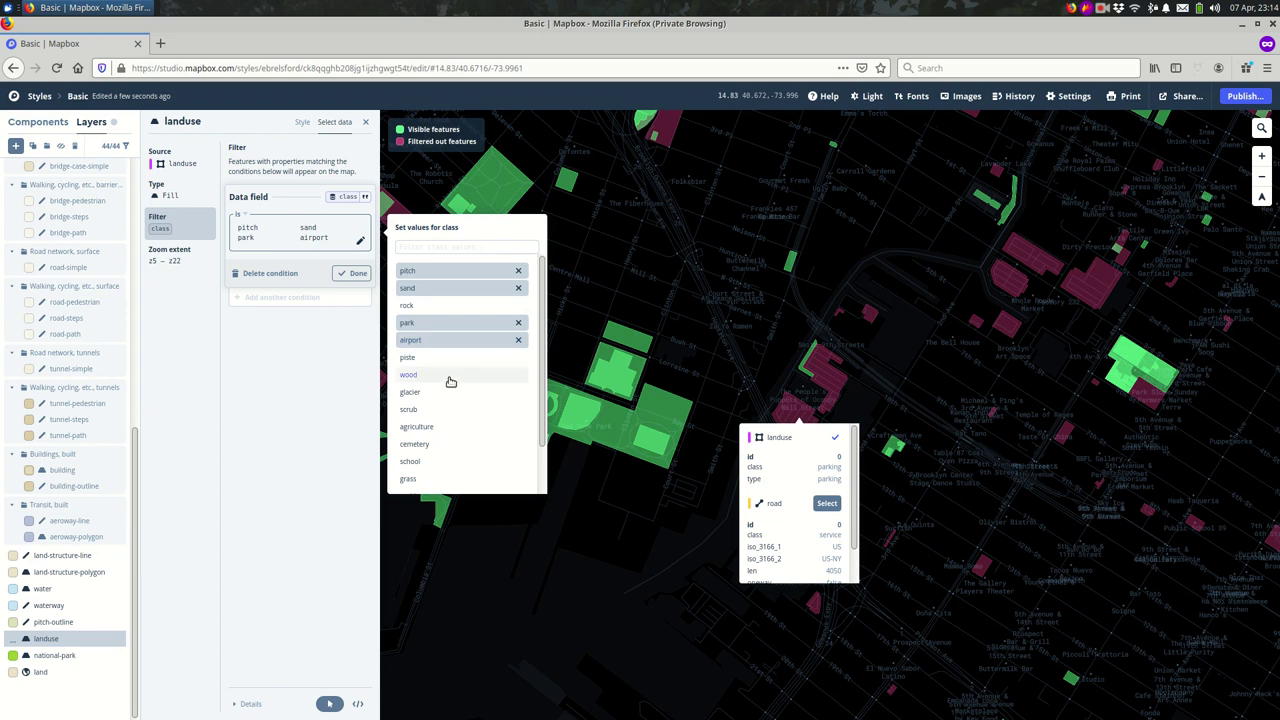
pyautogui.click(450, 378)
pyautogui.scroll(-1, 451, 395)
pyautogui.click(451, 405)
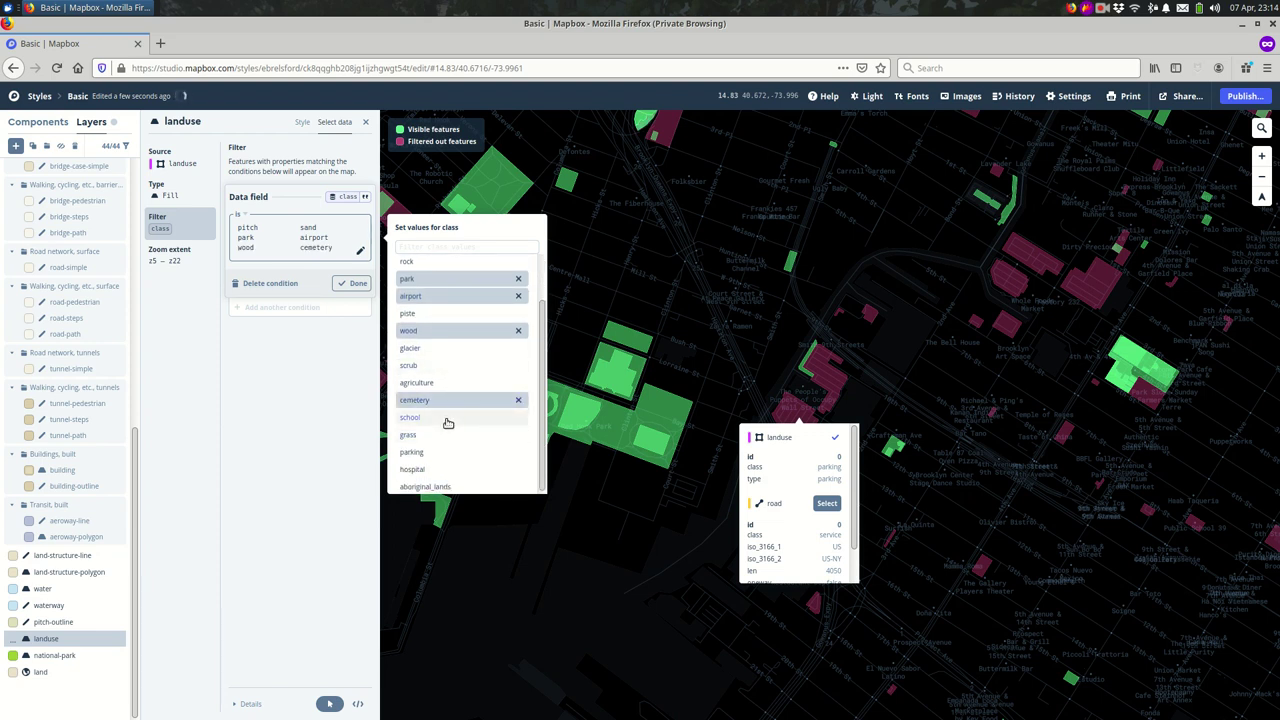
pyautogui.click(445, 419)
pyautogui.click(441, 470)
pyautogui.click(437, 459)
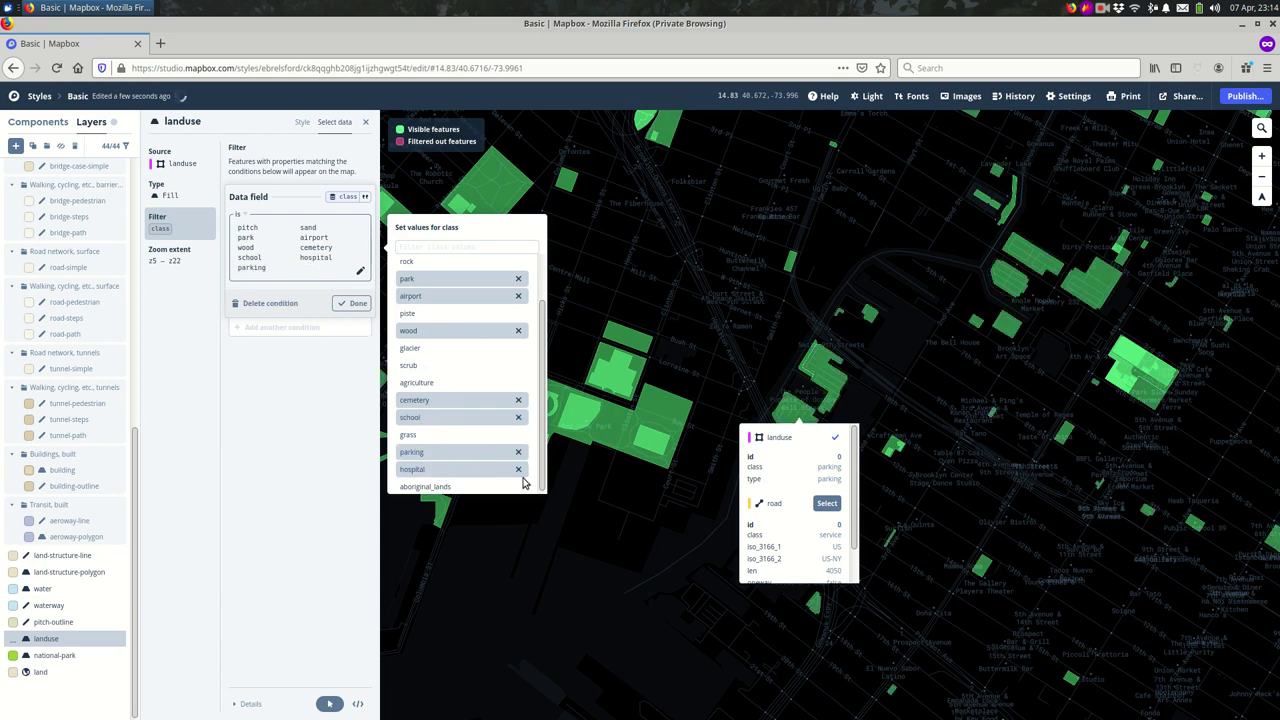
pyautogui.click(658, 558)
pyautogui.scroll(-5, 791, 523)
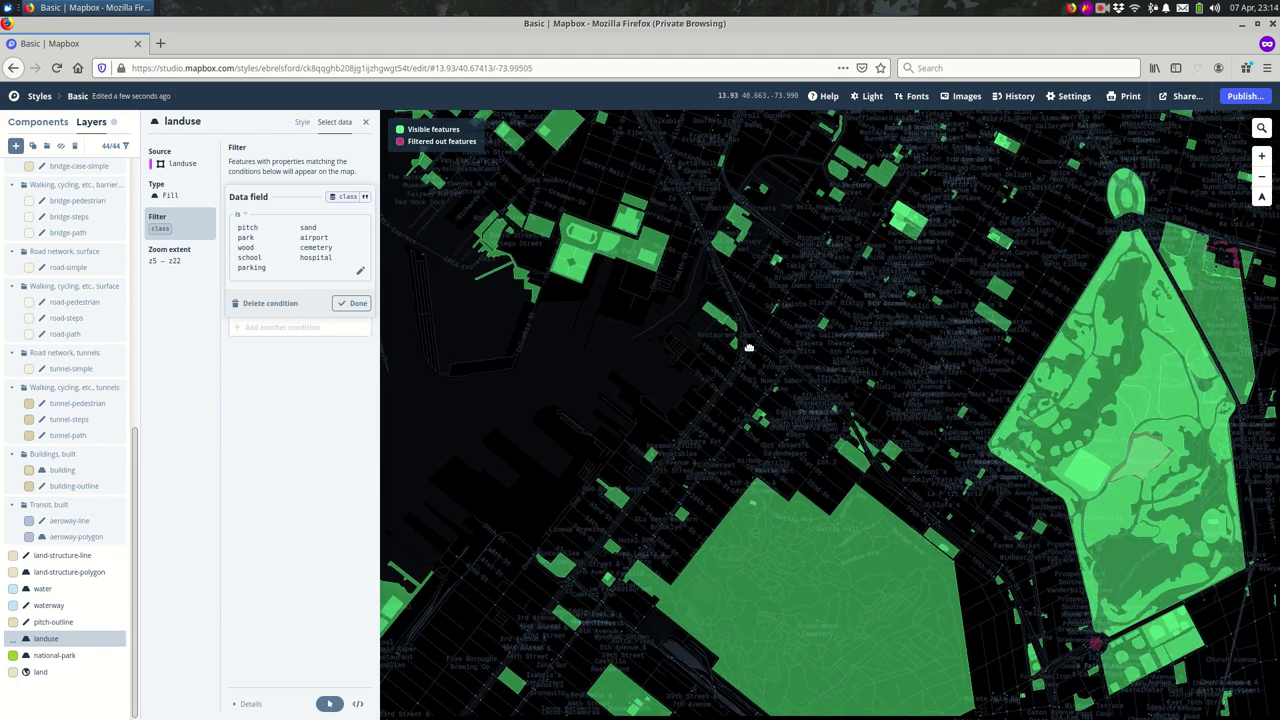
# Confirm the landuse layer's class filter condition and check its styled fill colors around Red Hook and Gowanus.
pyautogui.moveTo(749, 347); pyautogui.dragTo(758, 437)
pyautogui.scroll(2, 758, 437)
pyautogui.click(352, 303)
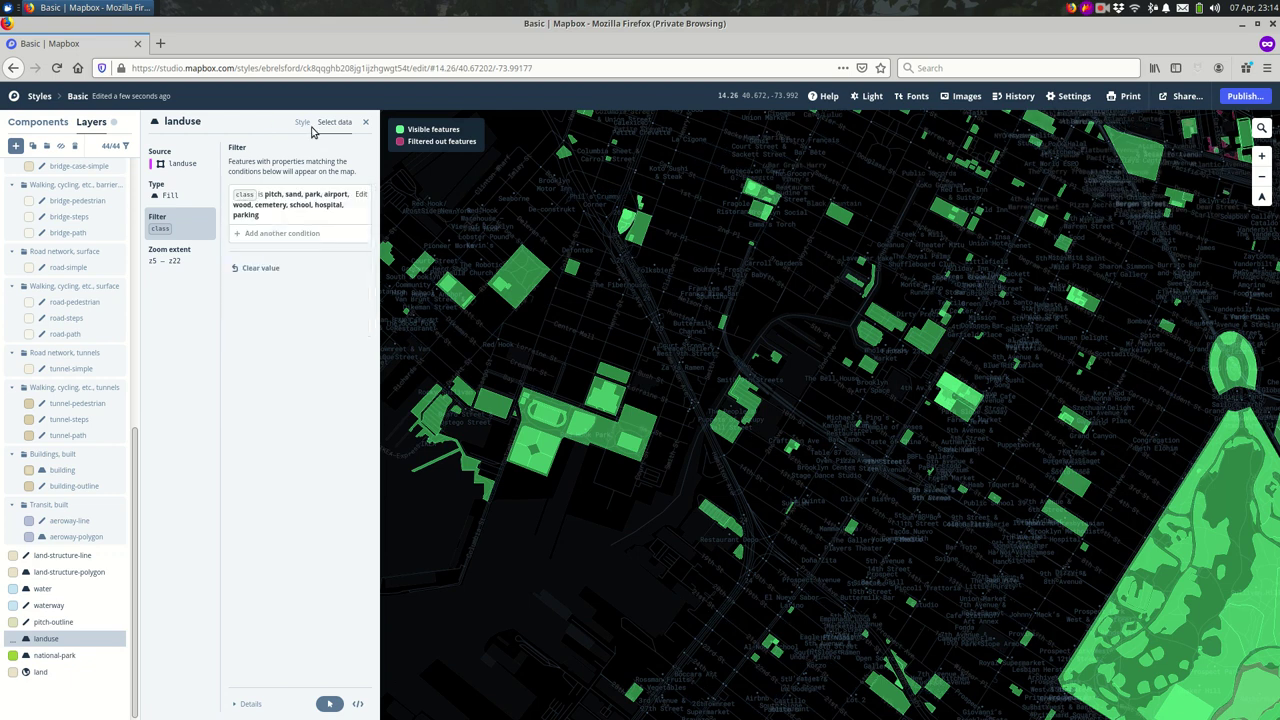
pyautogui.click(302, 122)
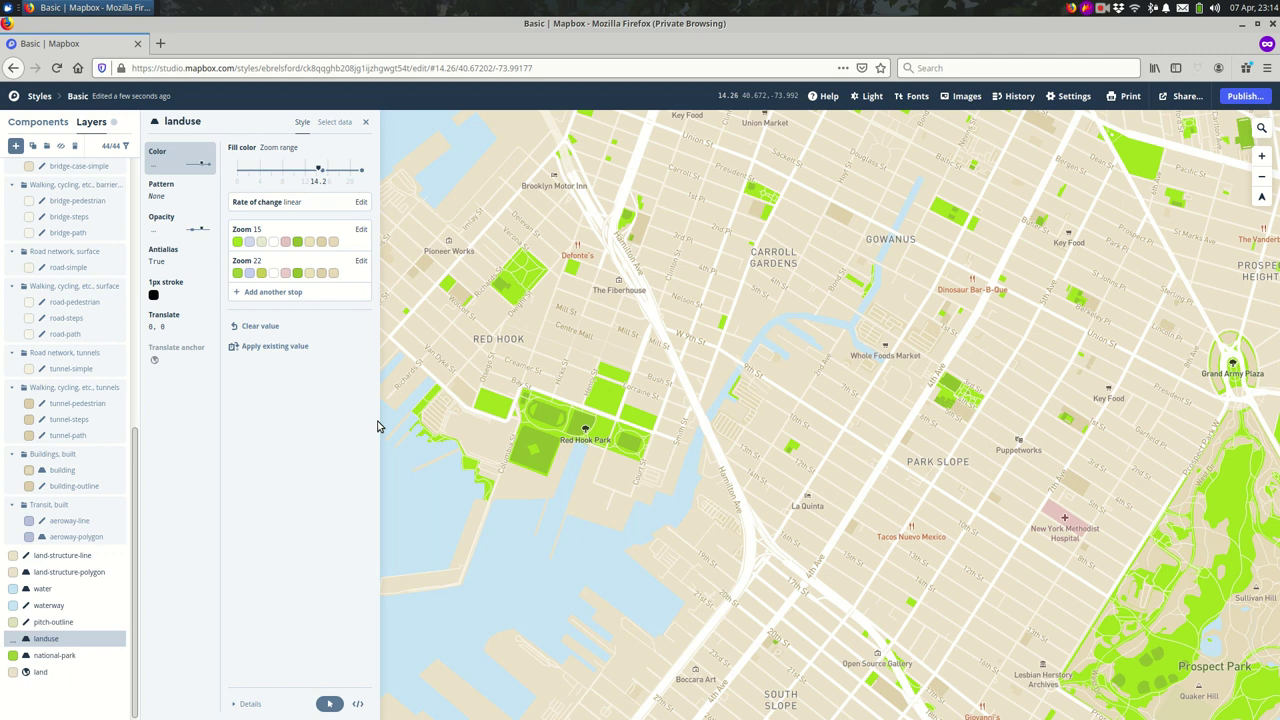
pyautogui.scroll(3, 724, 412)
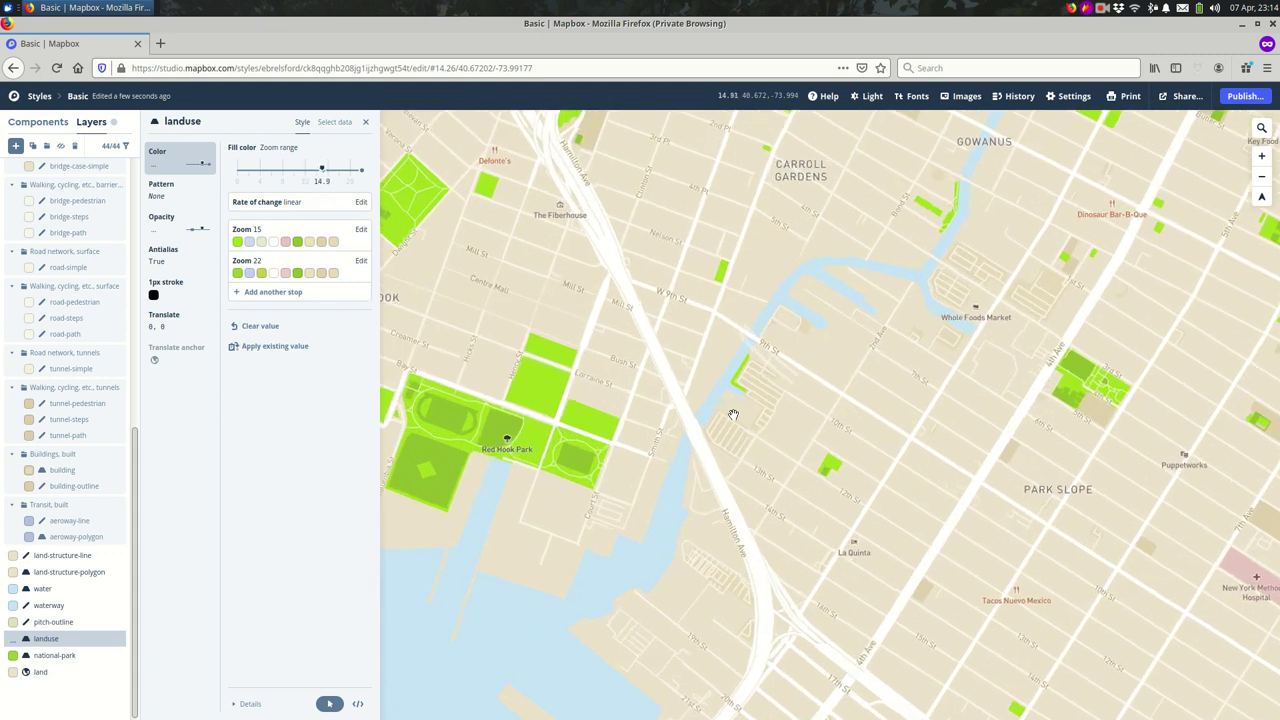
pyautogui.scroll(4, 752, 429)
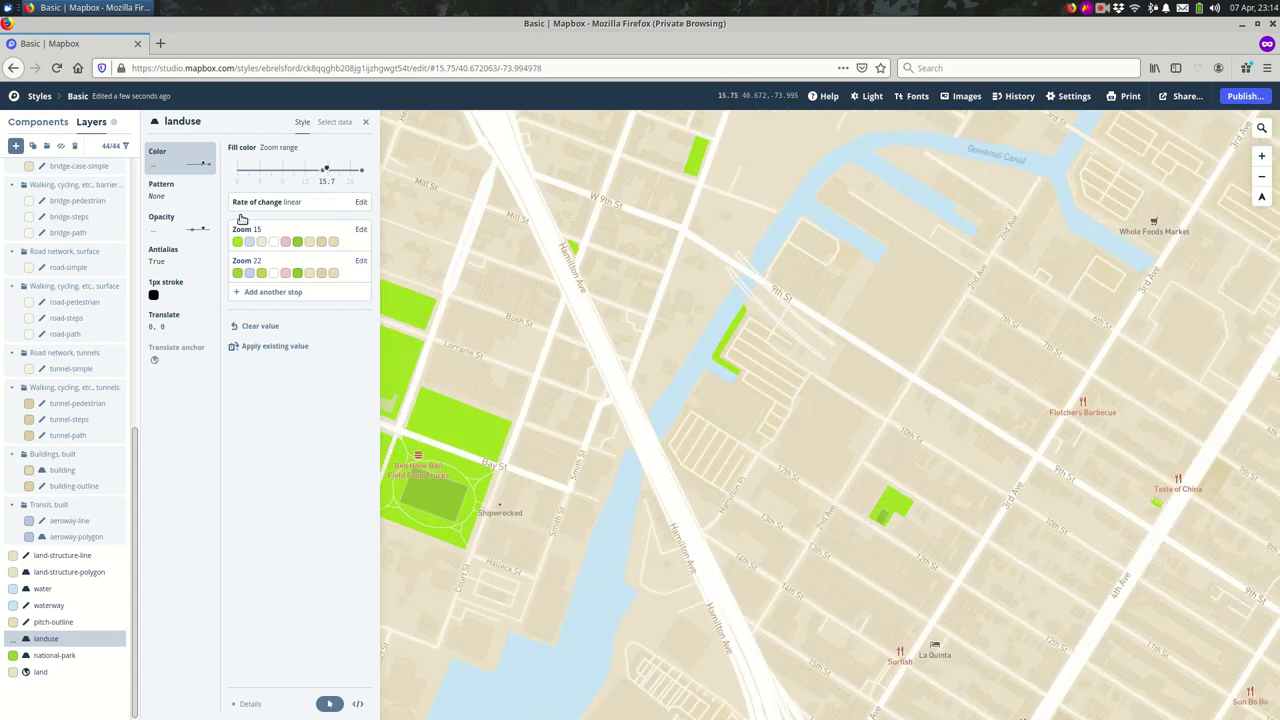
# Add a fill color condition for class parking at the landuse layer's zoom 15 stop and set it to gray c9c9c9.
pyautogui.click(300, 242)
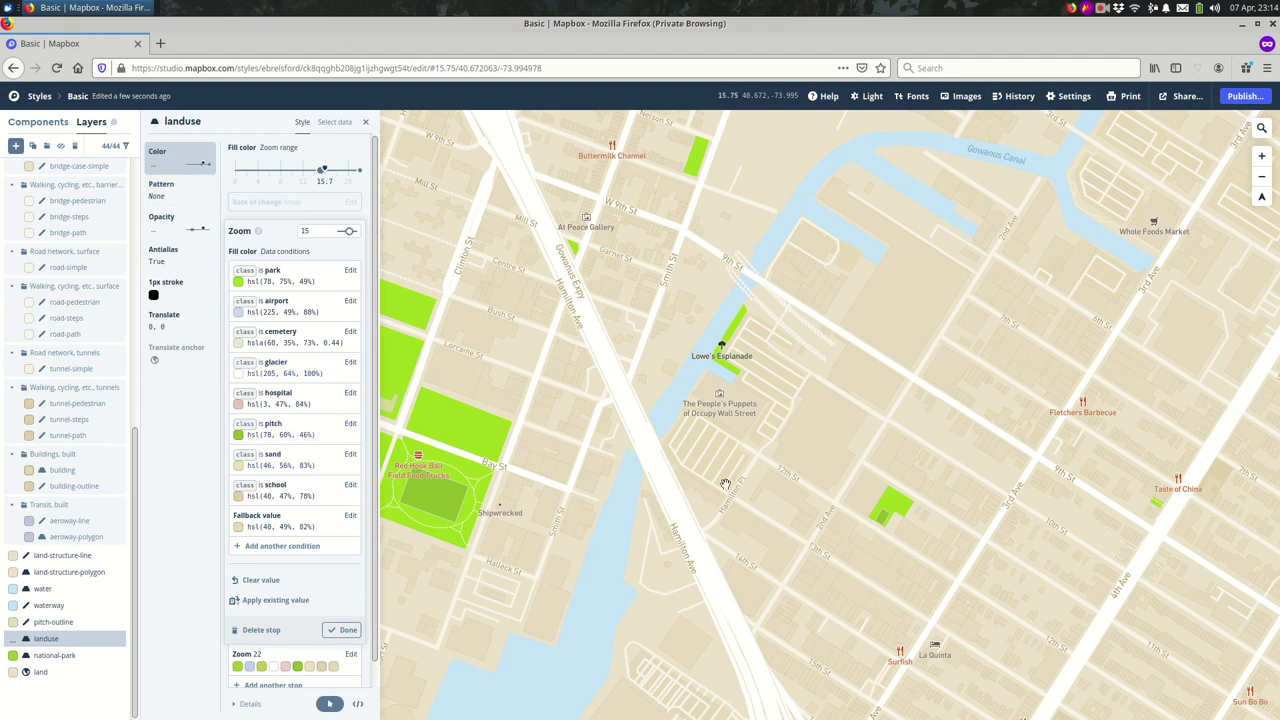
pyautogui.click(262, 546)
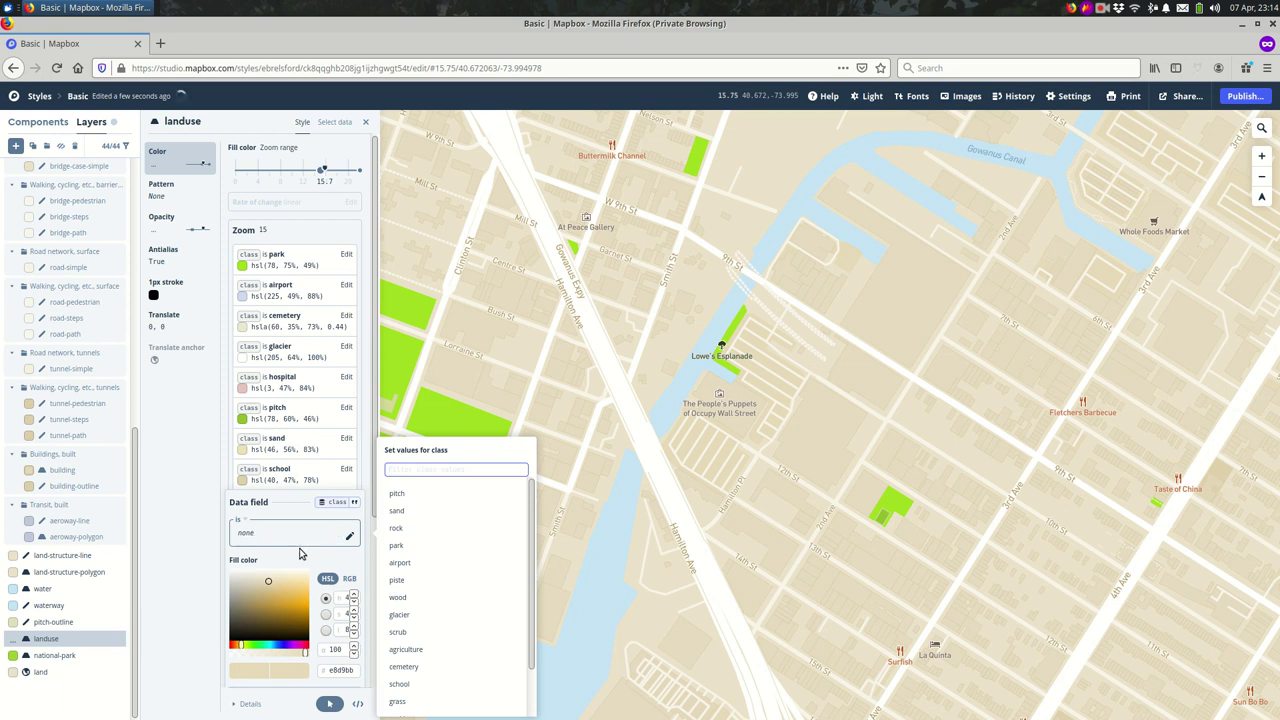
pyautogui.scroll(-2, 300, 553)
pyautogui.scroll(-1, 455, 585)
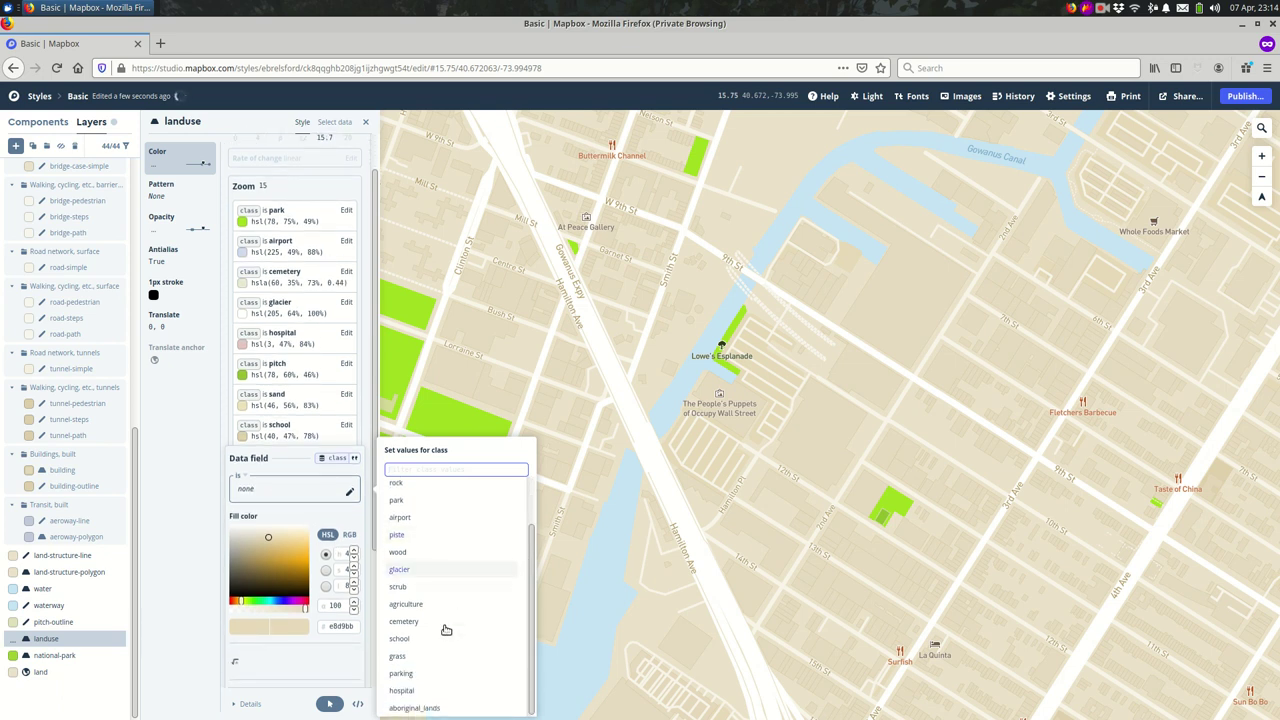
pyautogui.click(436, 673)
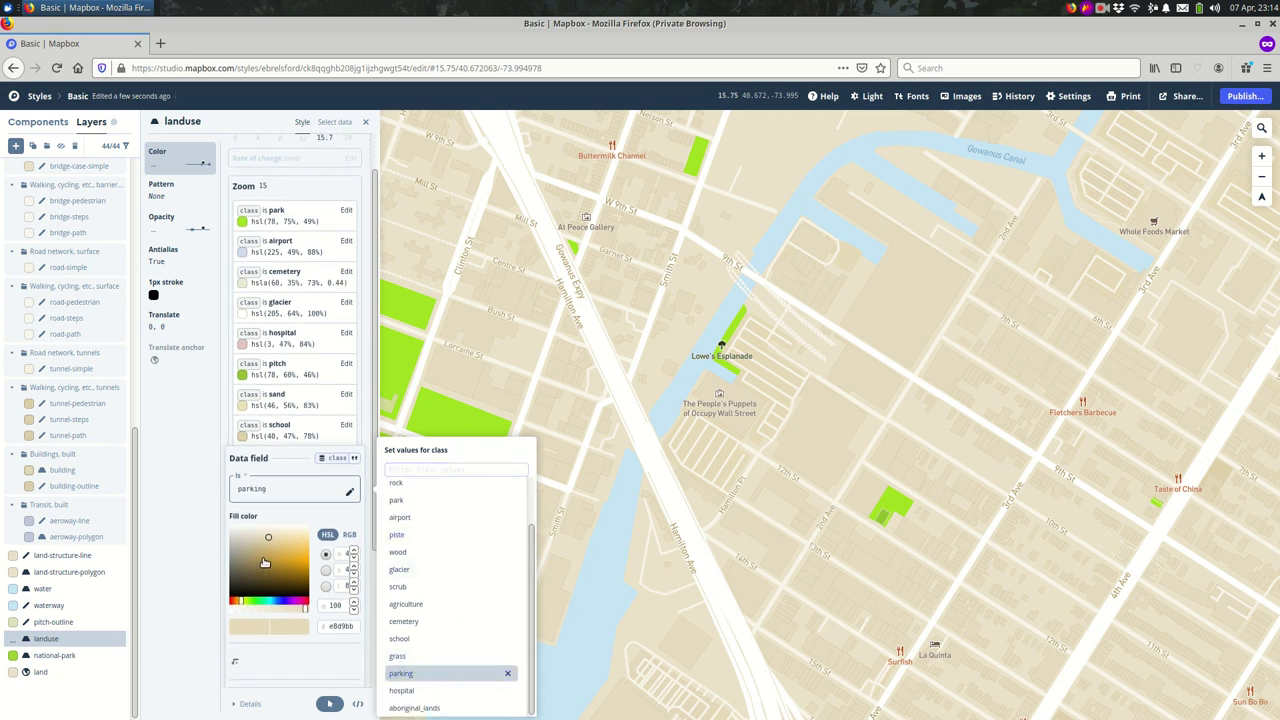
pyautogui.moveTo(251, 553); pyautogui.dragTo(227, 544)
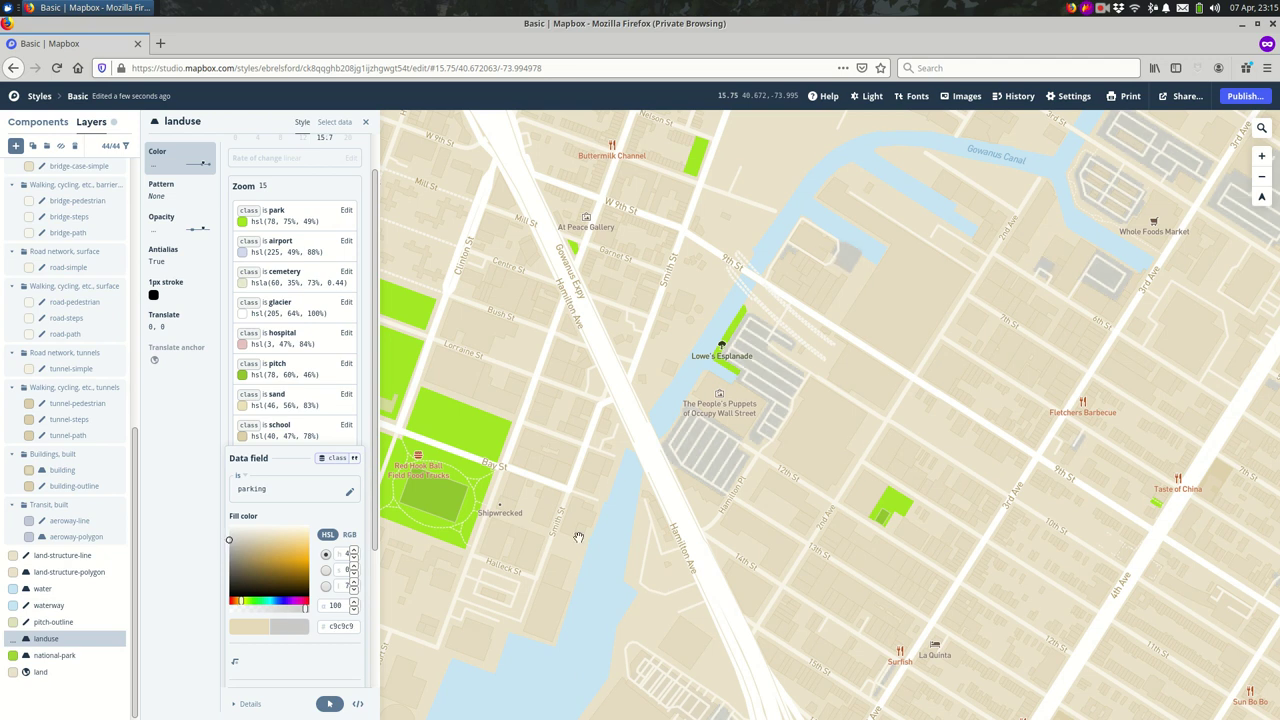
# Check the gray parking lots from Red Hook to Prospect Park and lower the parking fill color's opacity to 62.
pyautogui.scroll(-5, 1055, 488)
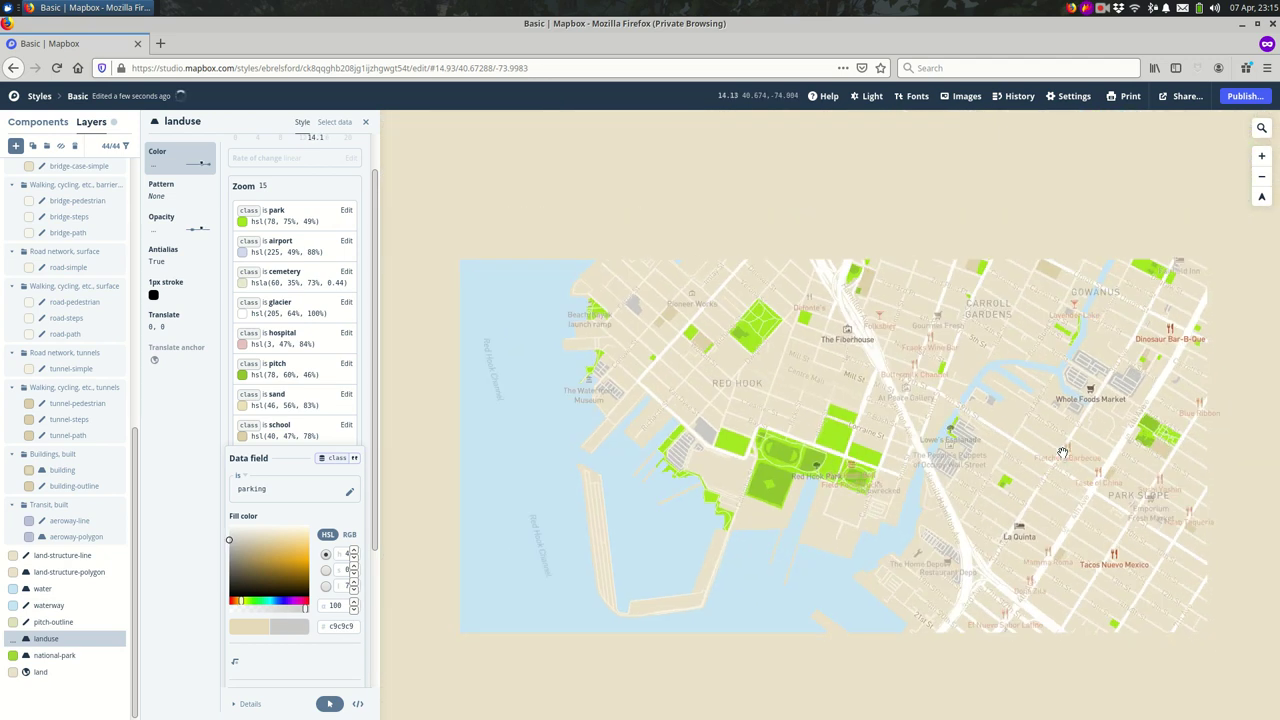
pyautogui.scroll(2, 962, 432)
pyautogui.moveTo(962, 432); pyautogui.dragTo(794, 469)
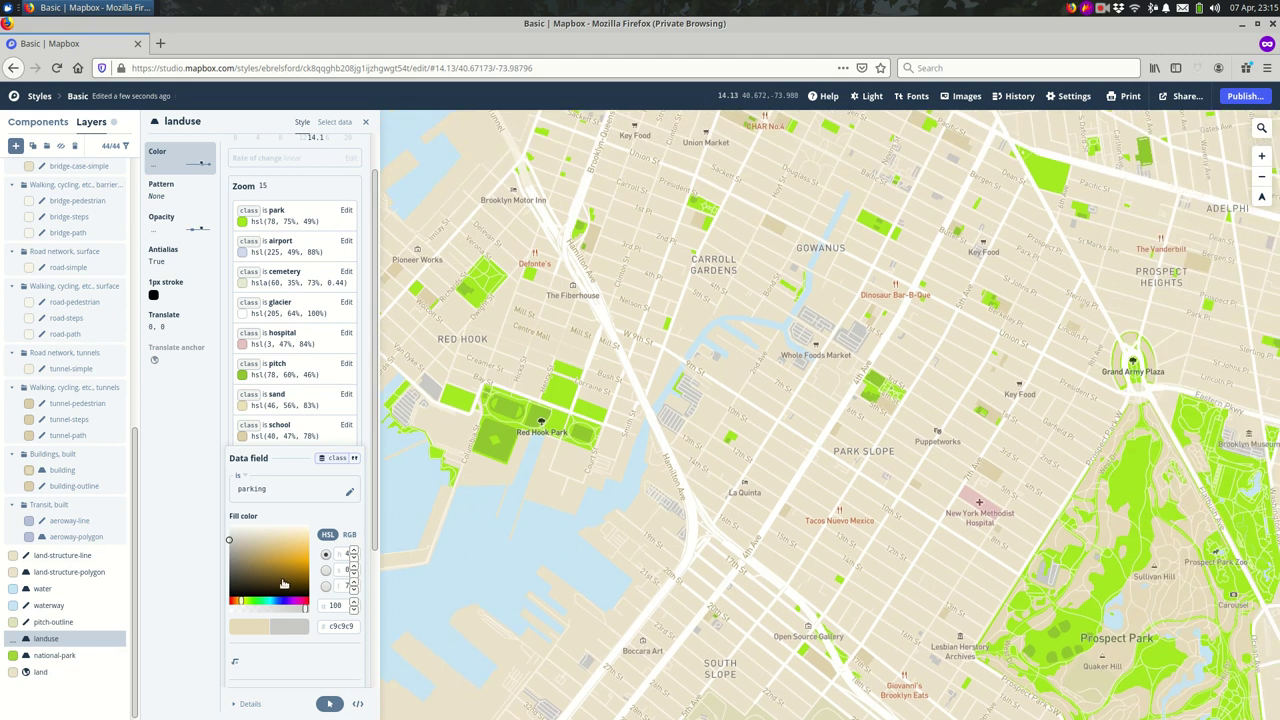
pyautogui.moveTo(305, 611); pyautogui.dragTo(280, 612)
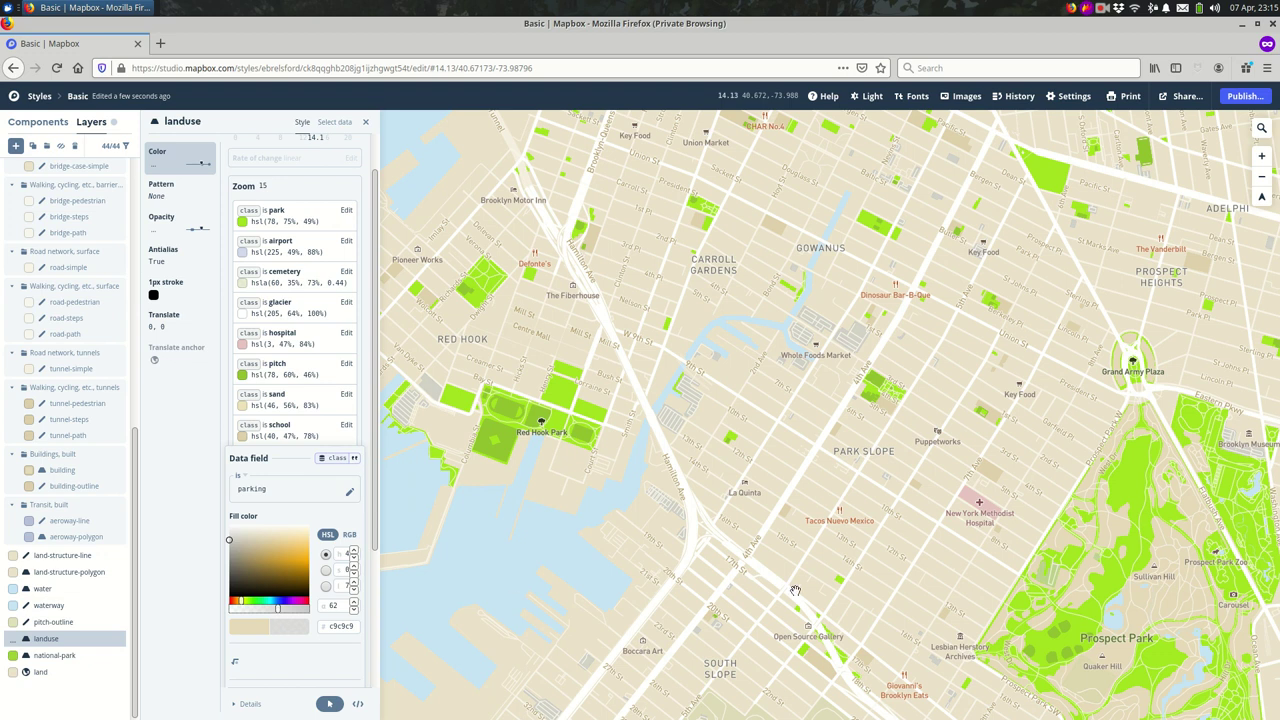
# Show the landuse layer's filter around Prospect Park and inspect the landuse properties of a feature inside the park.
pyautogui.moveTo(887, 611); pyautogui.dragTo(843, 425)
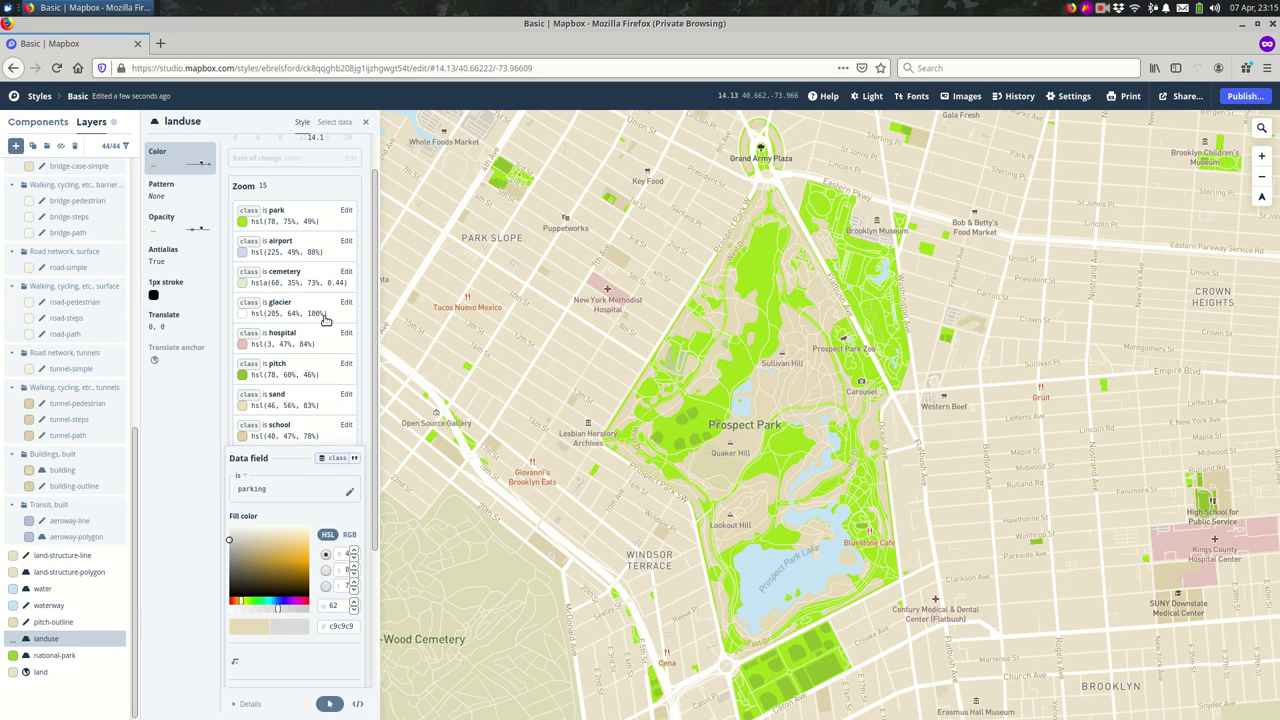
pyautogui.click(332, 122)
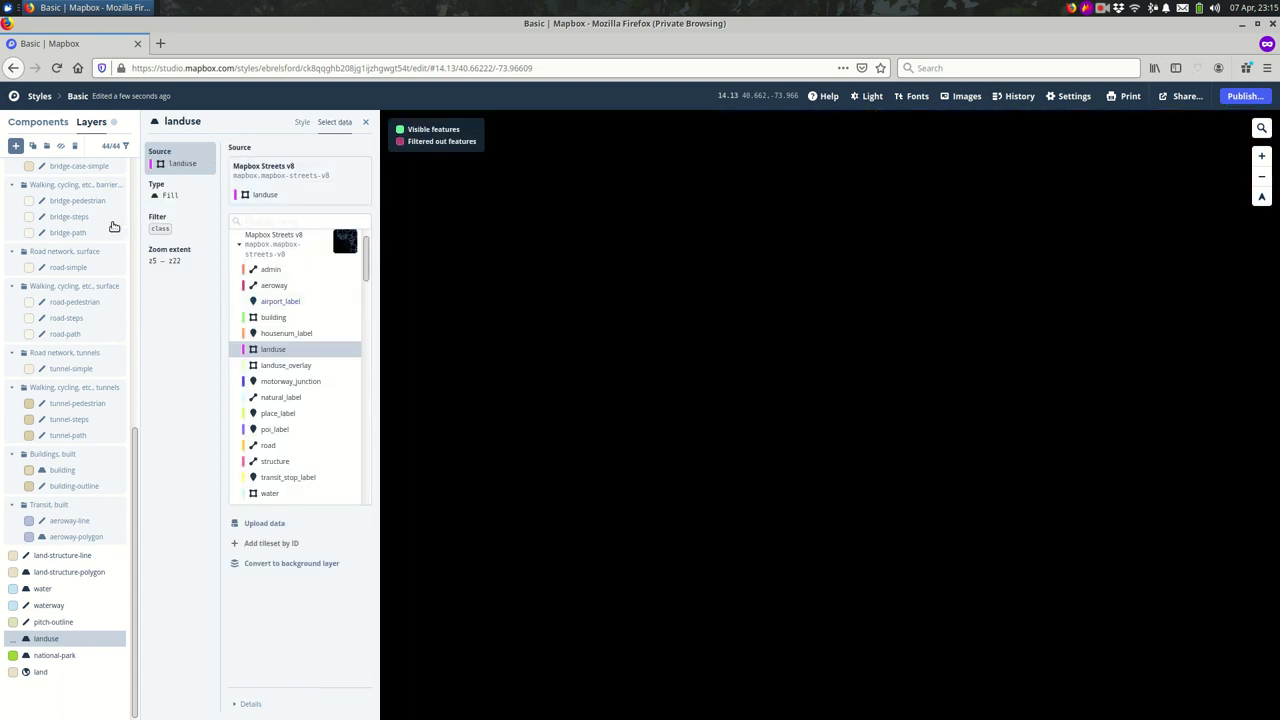
pyautogui.click(165, 197)
pyautogui.click(168, 222)
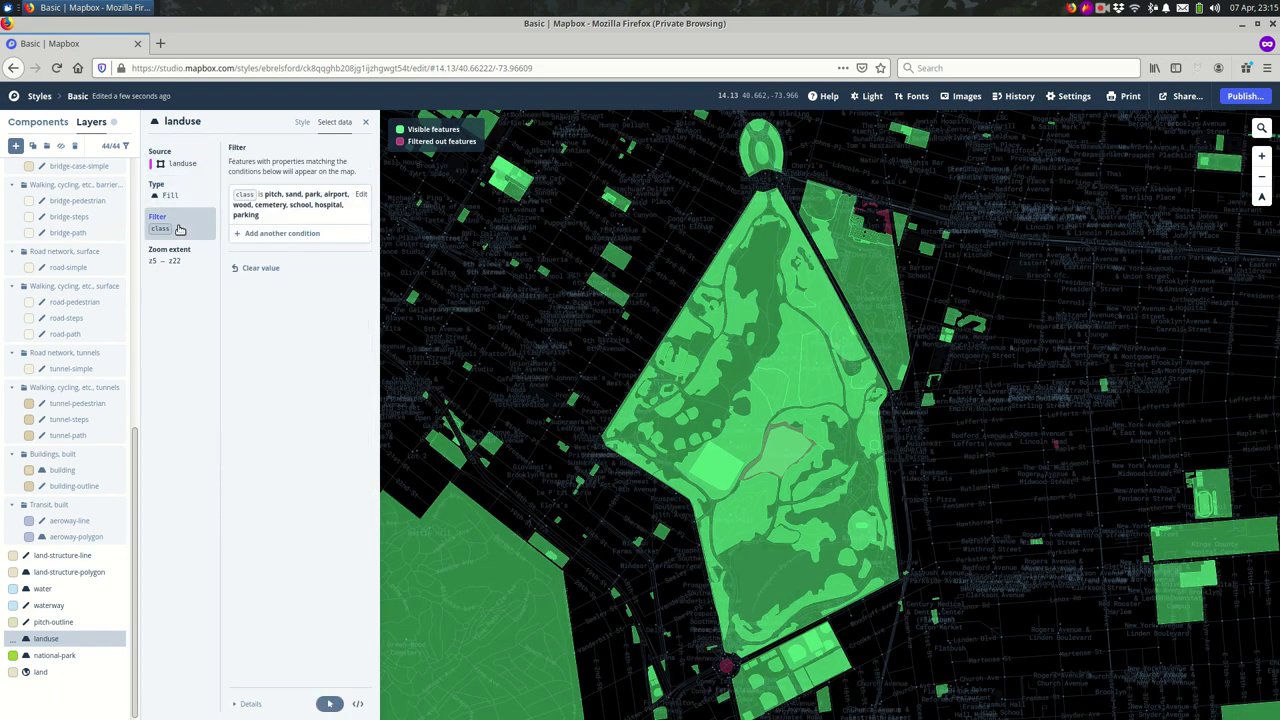
pyautogui.click(803, 384)
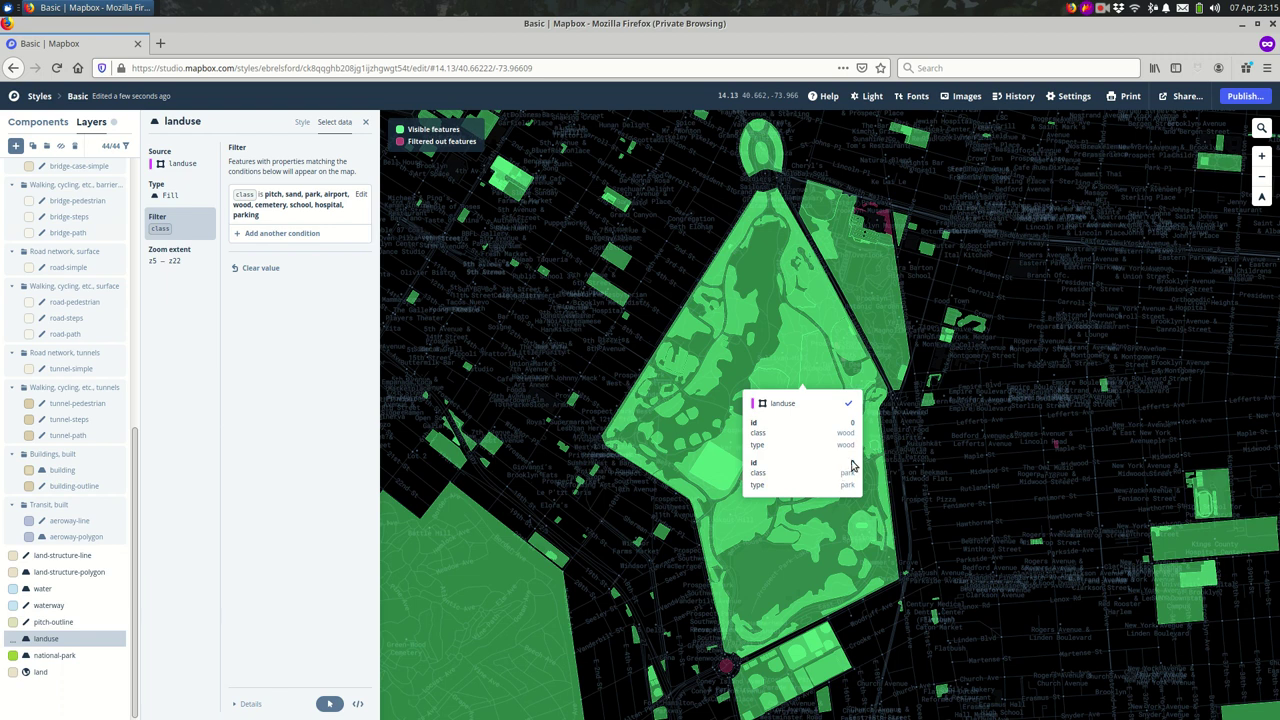
# Remove wood from the landuse filter's class condition and check the styled parks across Brooklyn.
pyautogui.click(294, 220)
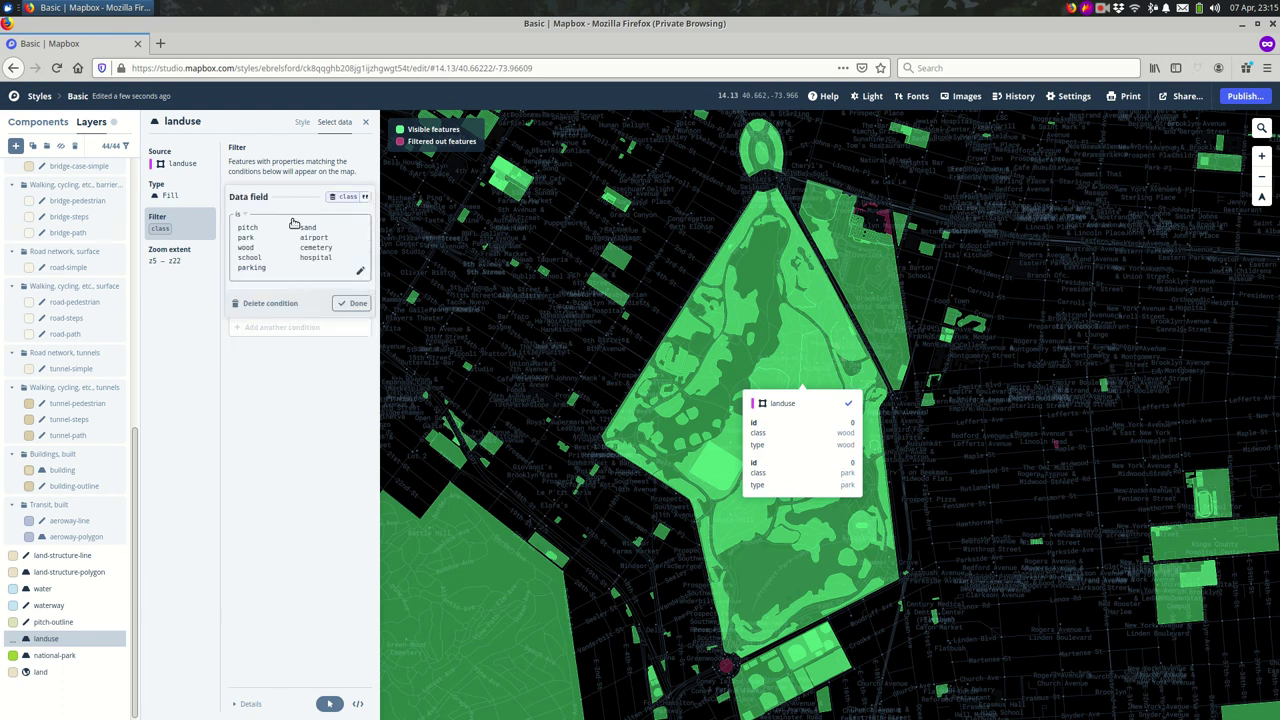
pyautogui.click(248, 252)
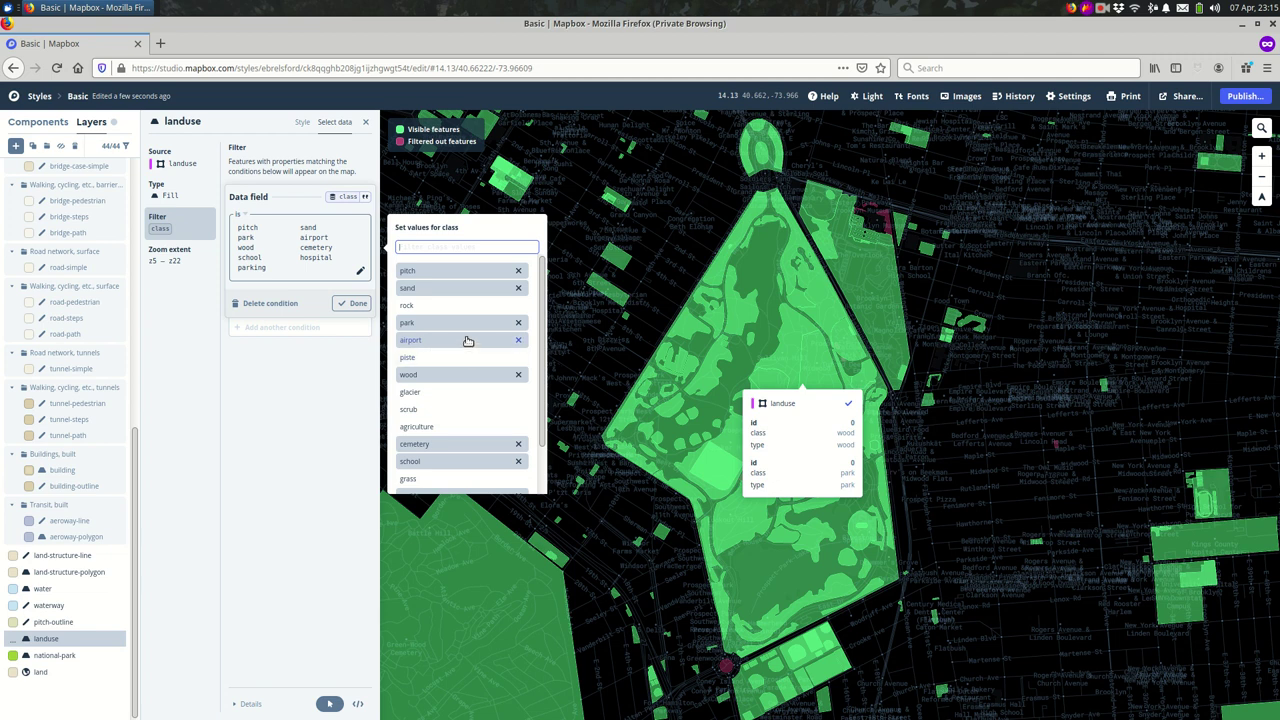
pyautogui.click(443, 372)
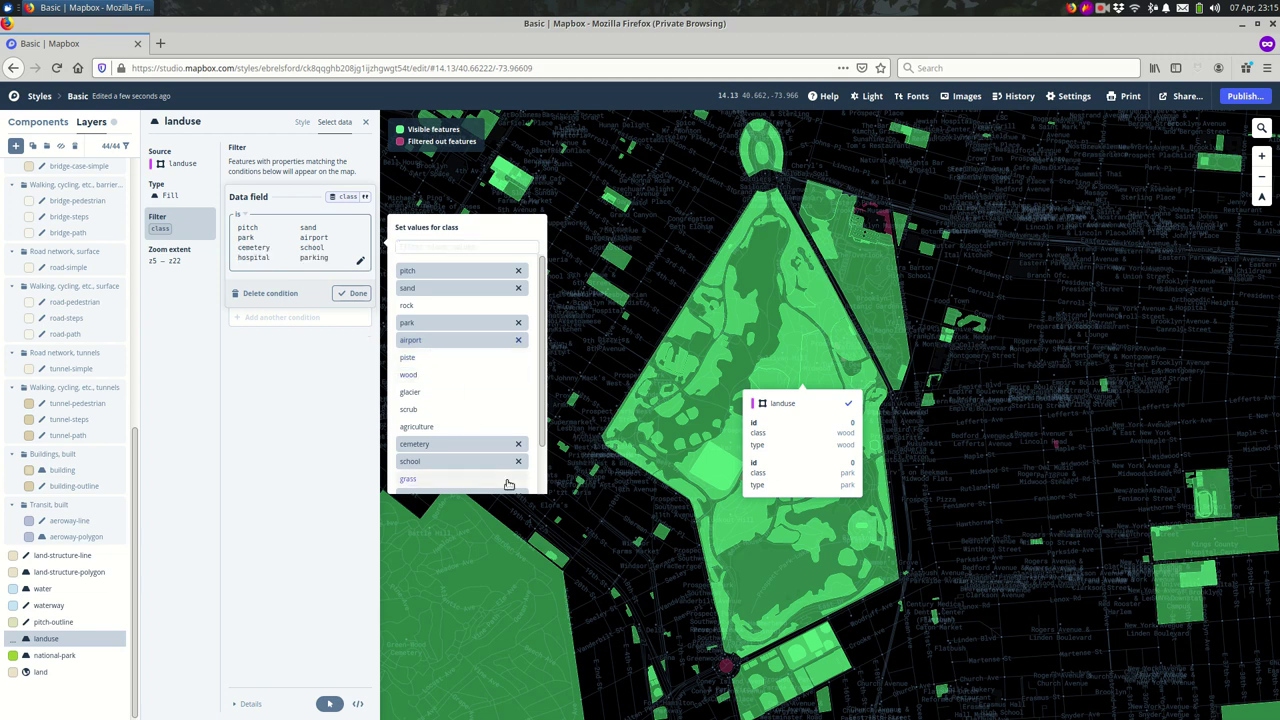
pyautogui.click(577, 524)
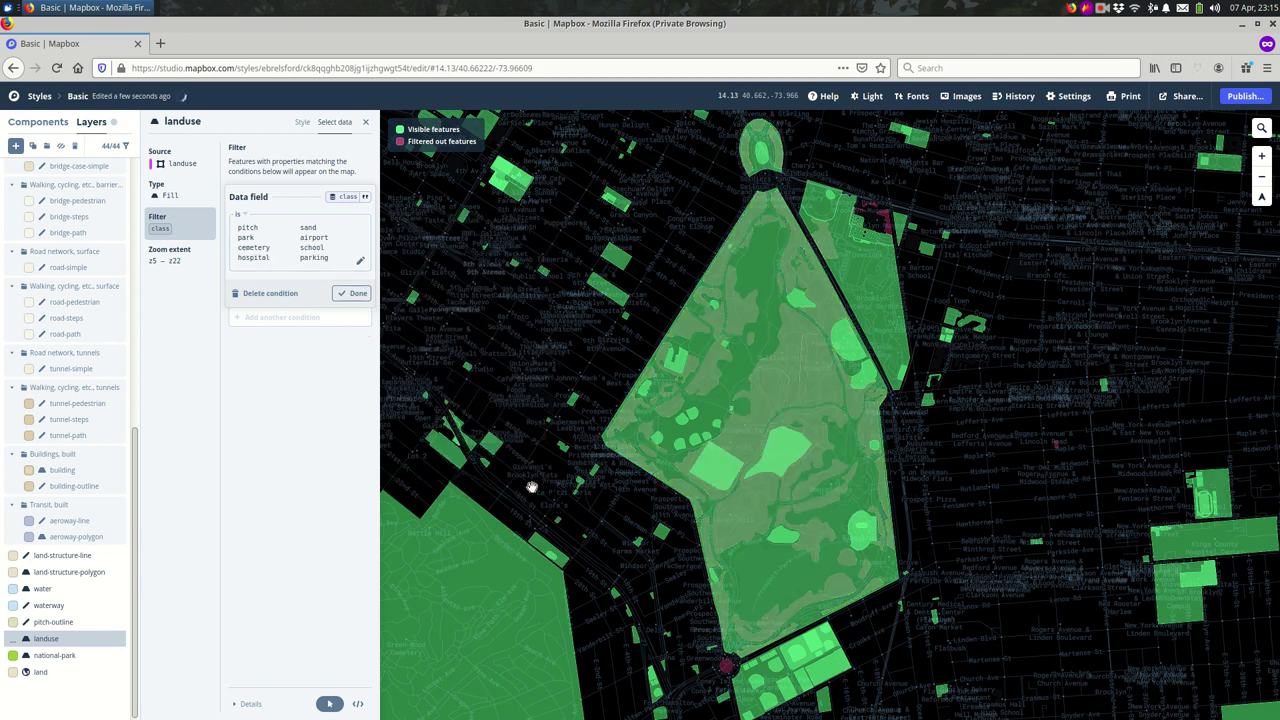
pyautogui.click(302, 121)
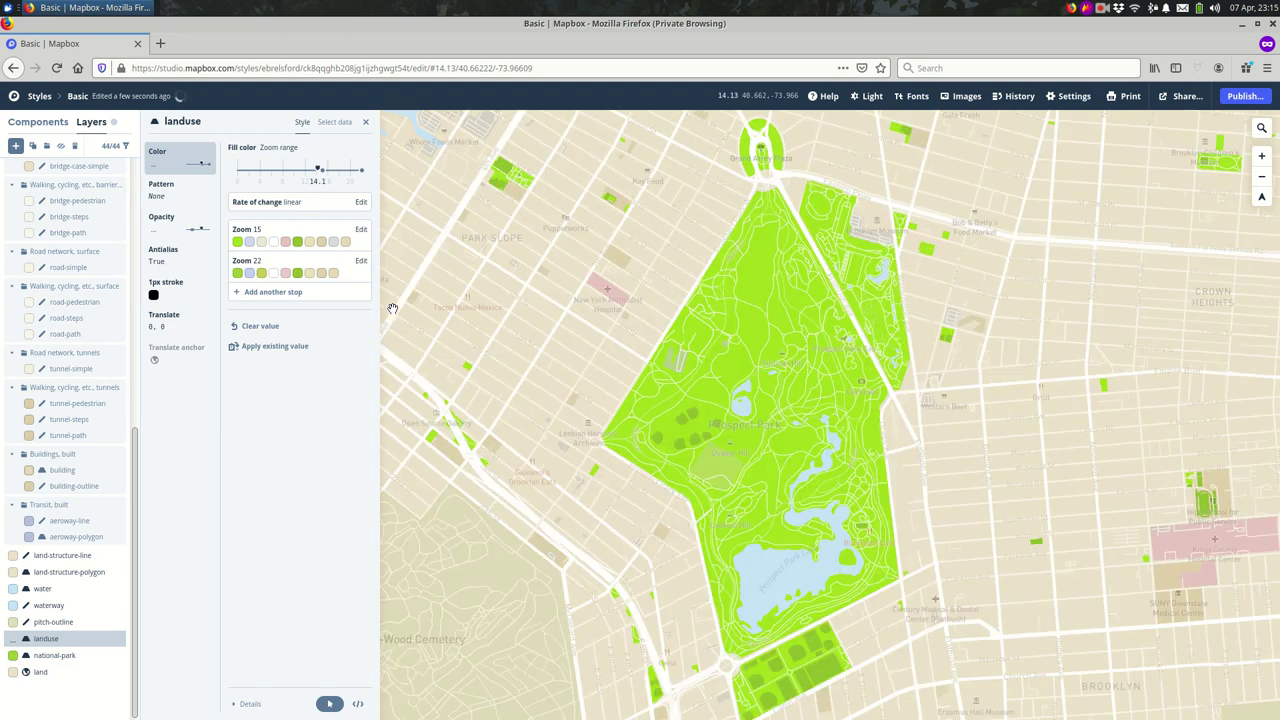
pyautogui.scroll(-2, 485, 397)
pyautogui.moveTo(485, 397); pyautogui.dragTo(703, 427)
pyautogui.scroll(-3, 703, 427)
pyautogui.scroll(-2, 703, 427)
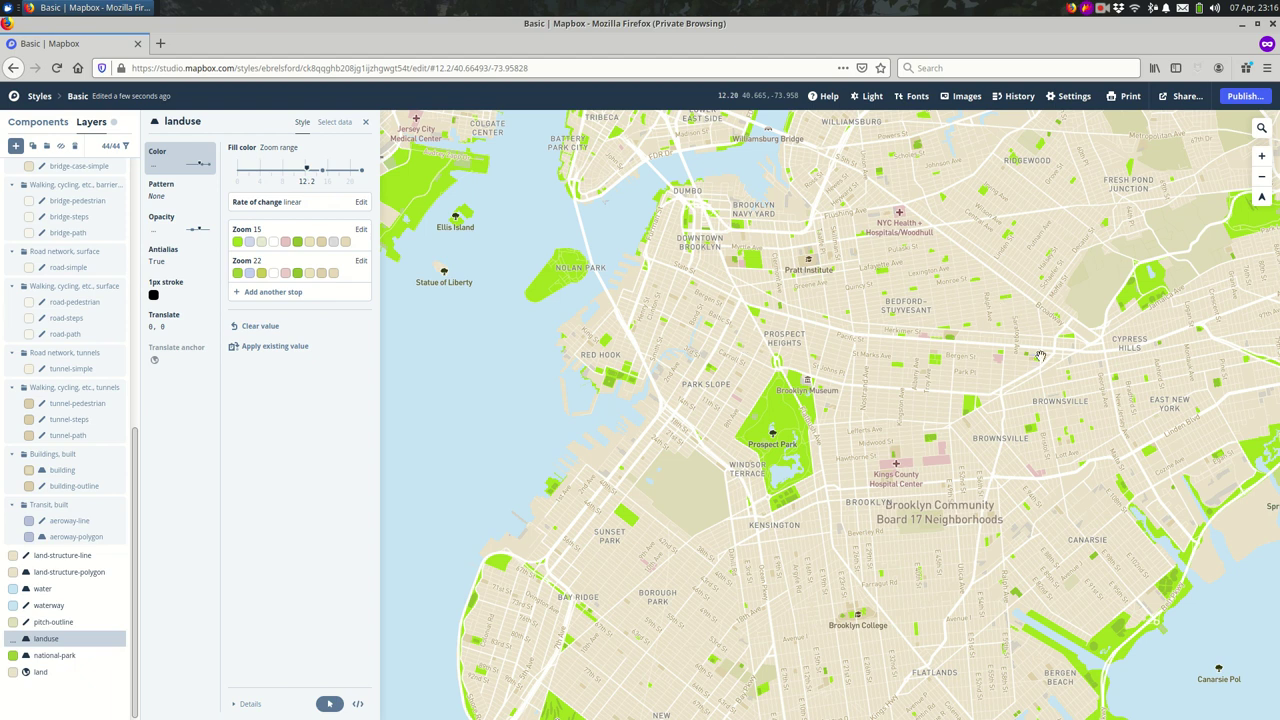
# Revert the style to the fill-color update in the change history, and restore the latest landuse filter update.
pyautogui.click(1052, 104)
pyautogui.click(1019, 97)
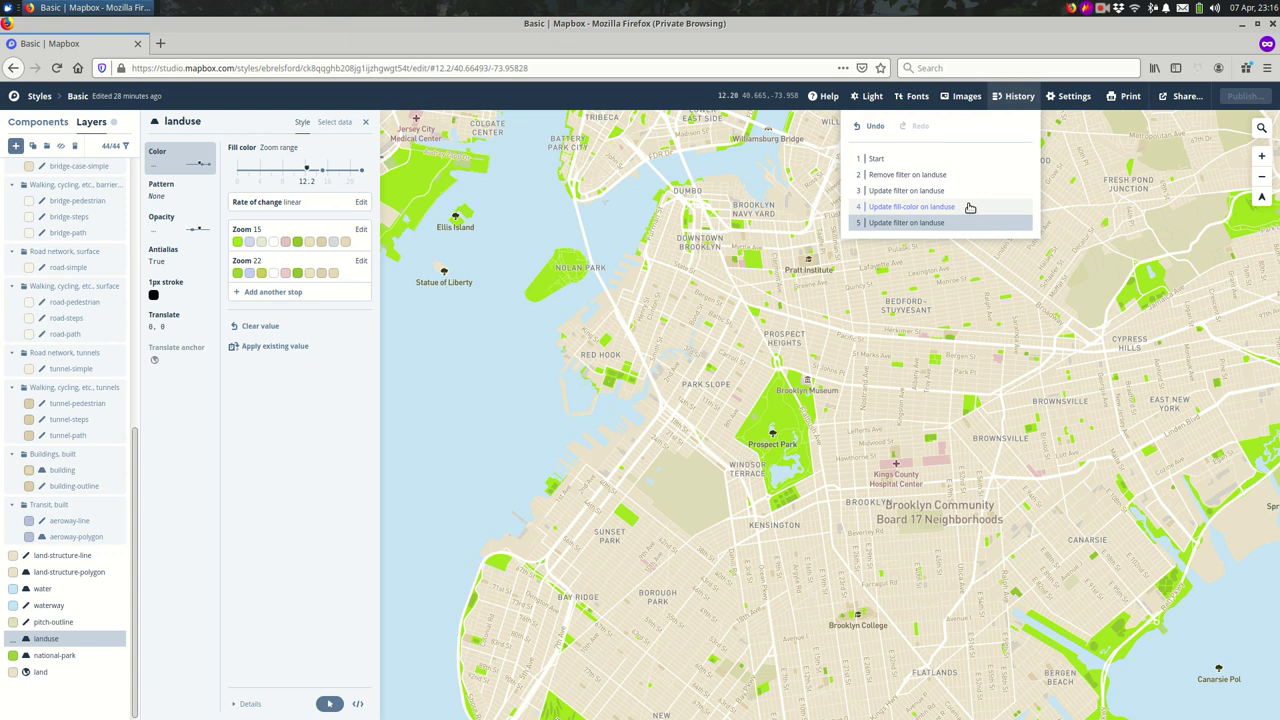
pyautogui.click(969, 207)
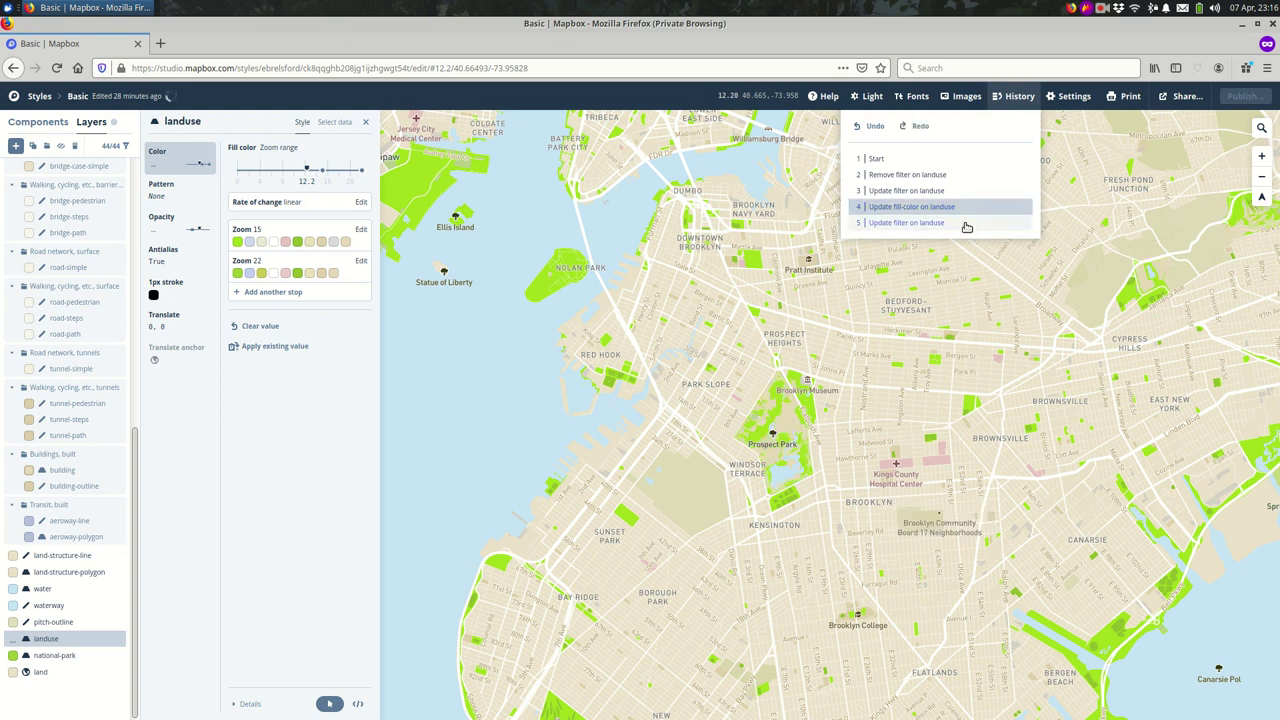
pyautogui.click(966, 222)
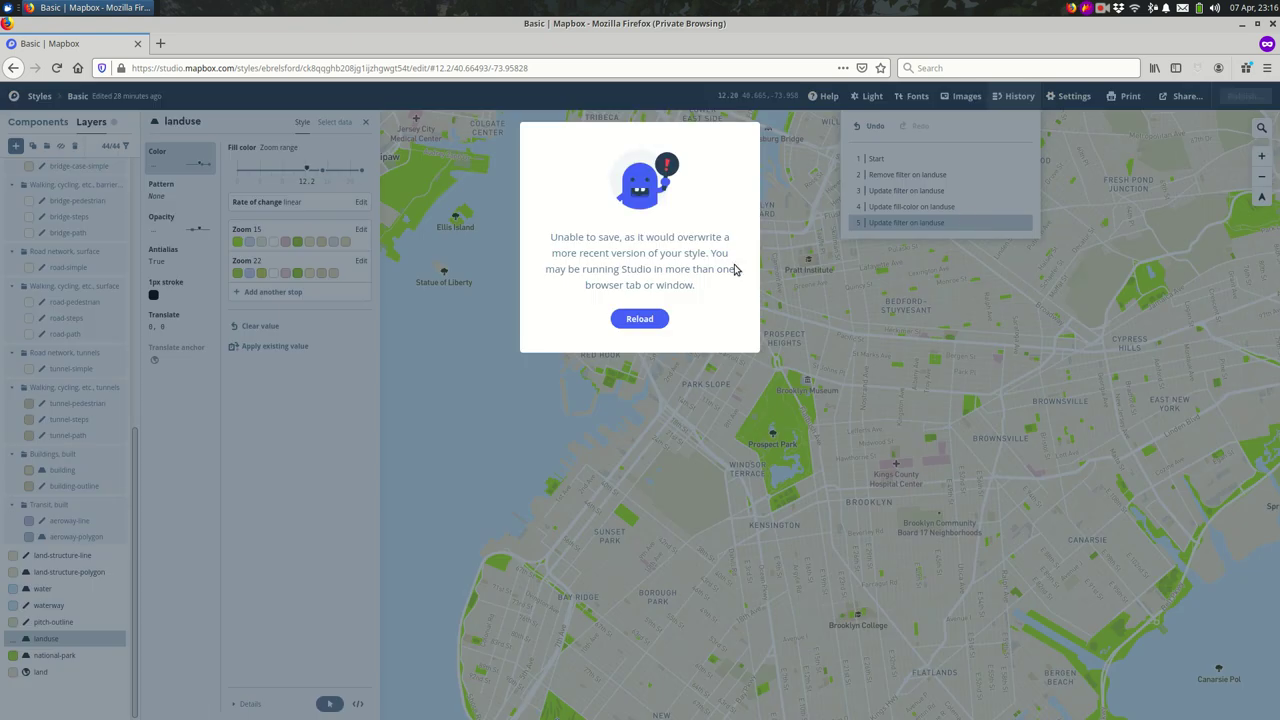
# Reload the style, confirming leaving the page, and check its change history.
pyautogui.click(650, 319)
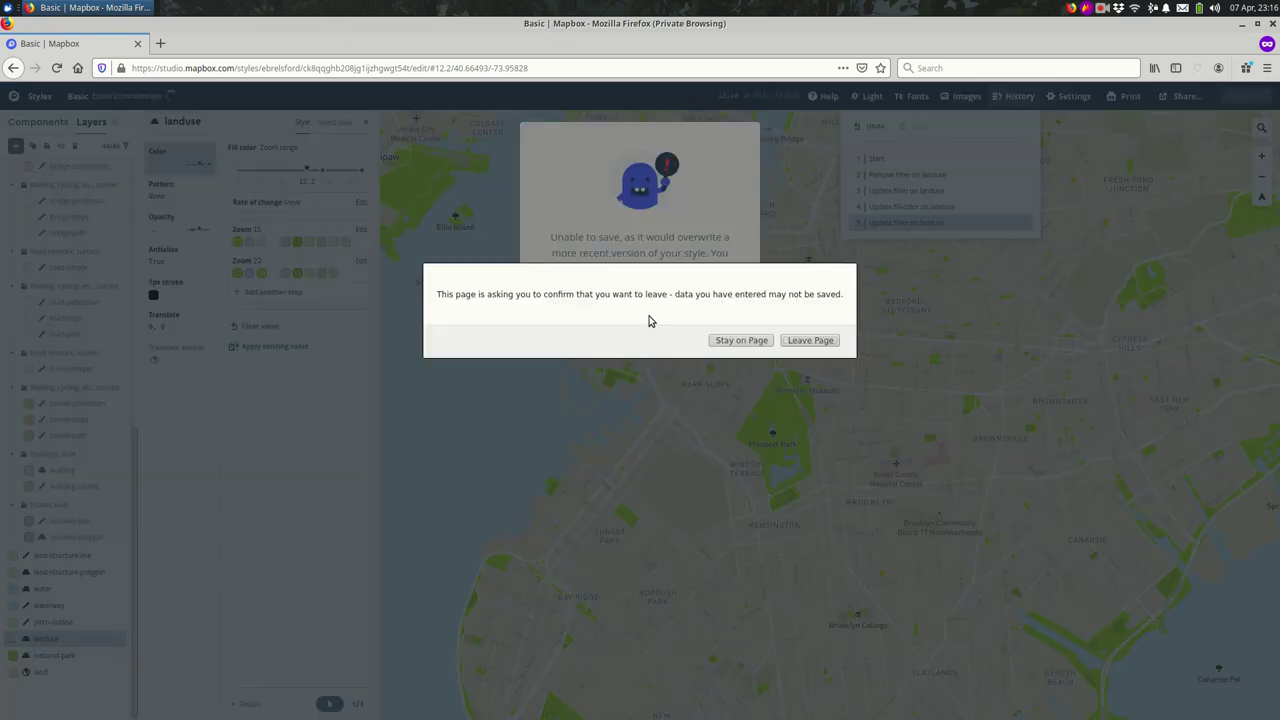
pyautogui.click(806, 346)
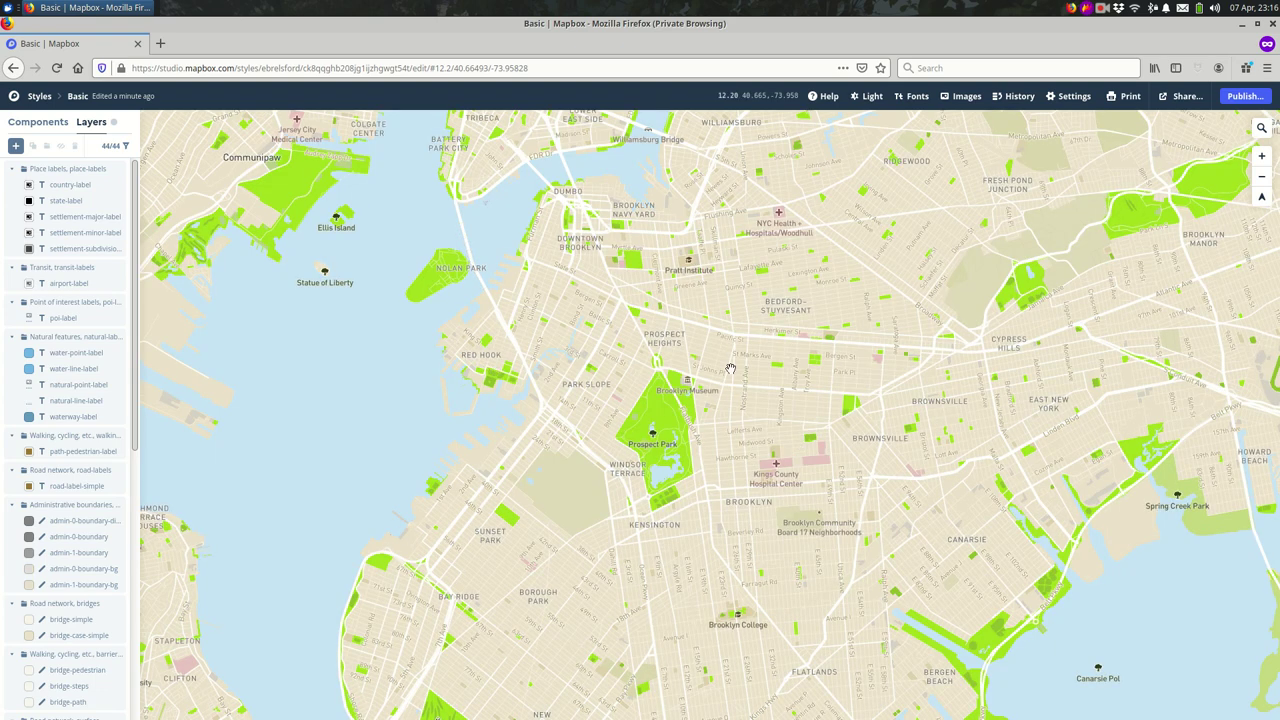
pyautogui.click(1022, 97)
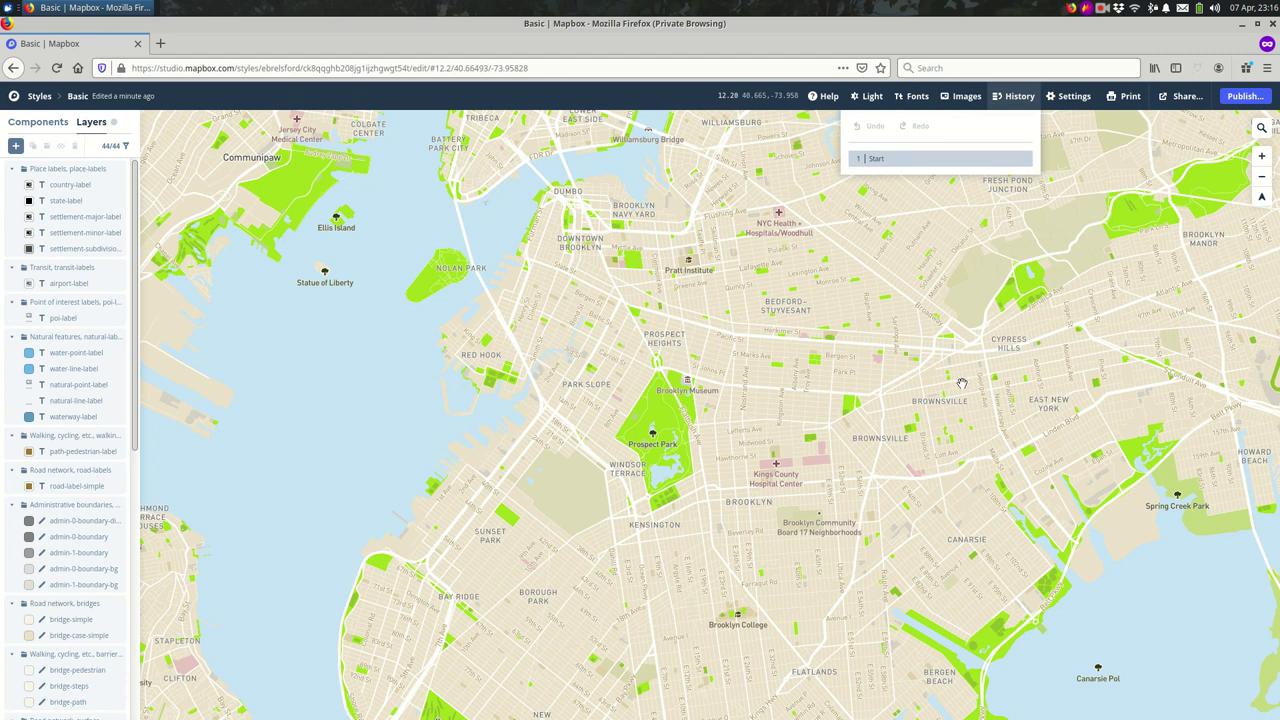
pyautogui.click(1075, 316)
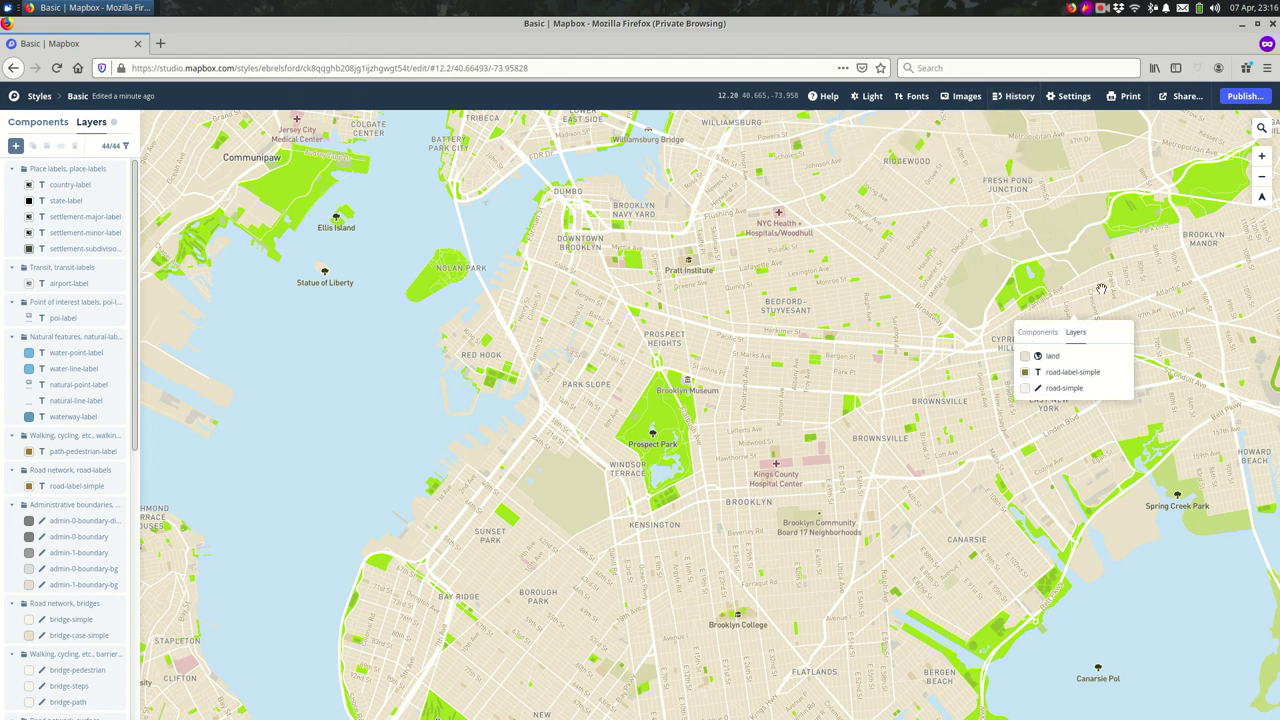
# Compare the current and pending versions of the Basic style around Brooklyn and publish the draft changes to the production style.
pyautogui.click(1245, 96)
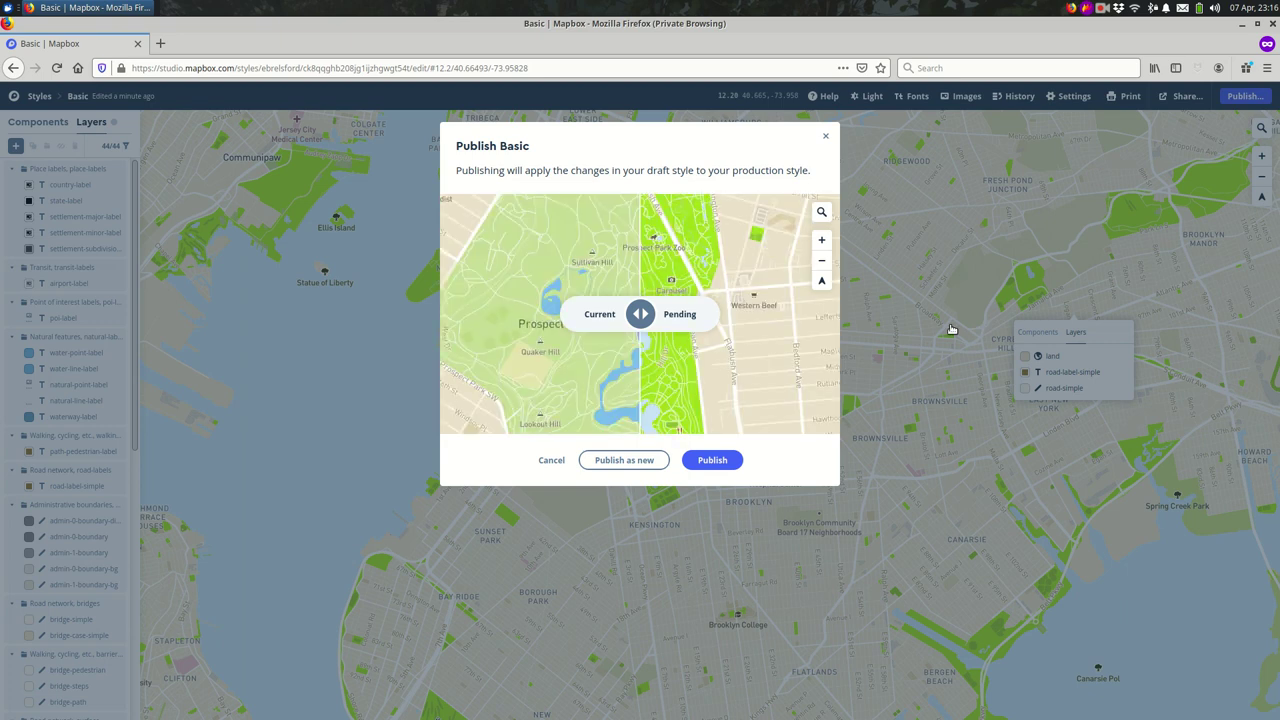
pyautogui.moveTo(640, 314); pyautogui.dragTo(373, 327)
pyautogui.rightClick(373, 327)
pyautogui.click(451, 343)
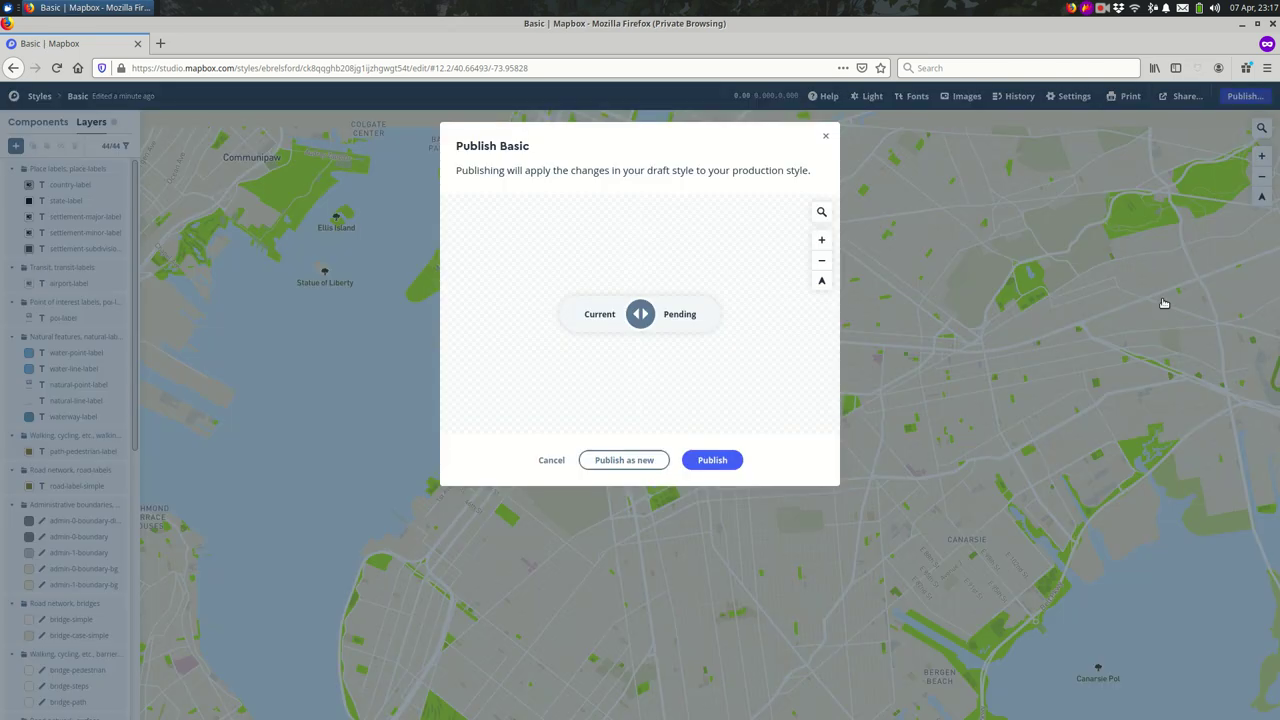
pyautogui.moveTo(640, 318); pyautogui.dragTo(609, 314)
pyautogui.scroll(-5, 550, 349)
pyautogui.moveTo(550, 349); pyautogui.dragTo(595, 314)
pyautogui.moveTo(717, 378); pyautogui.dragTo(786, 394)
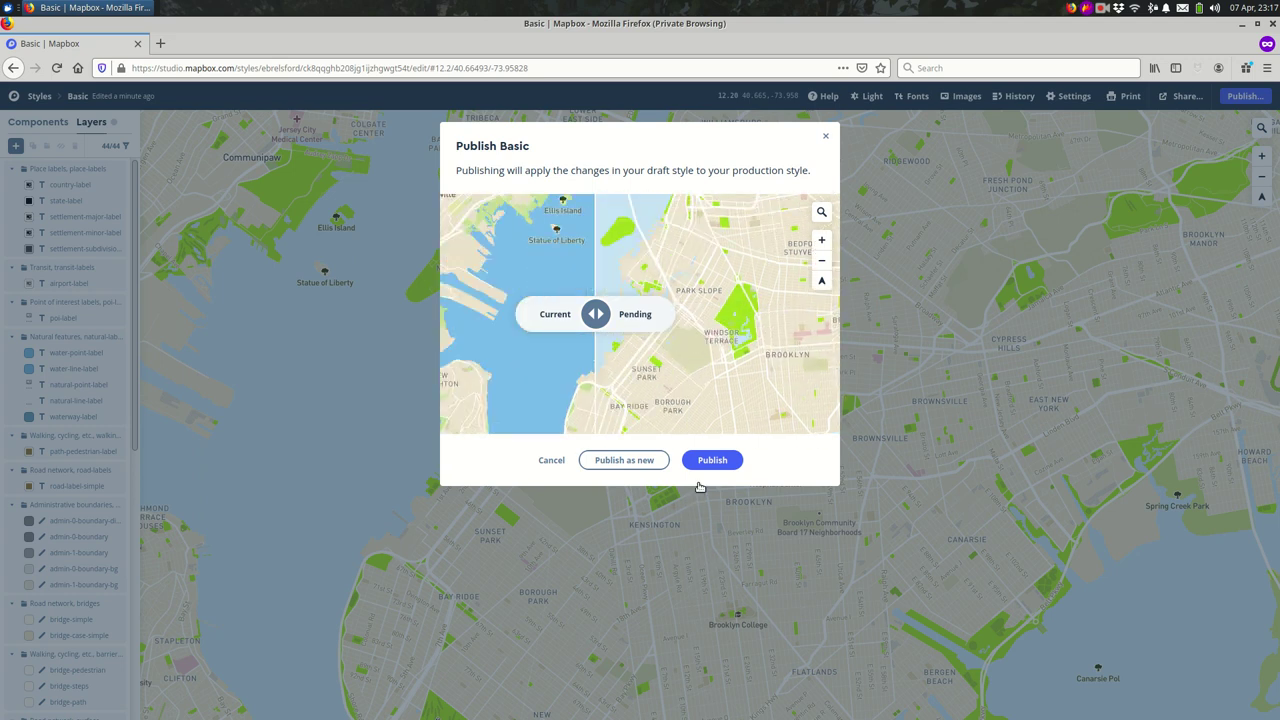
pyautogui.click(696, 462)
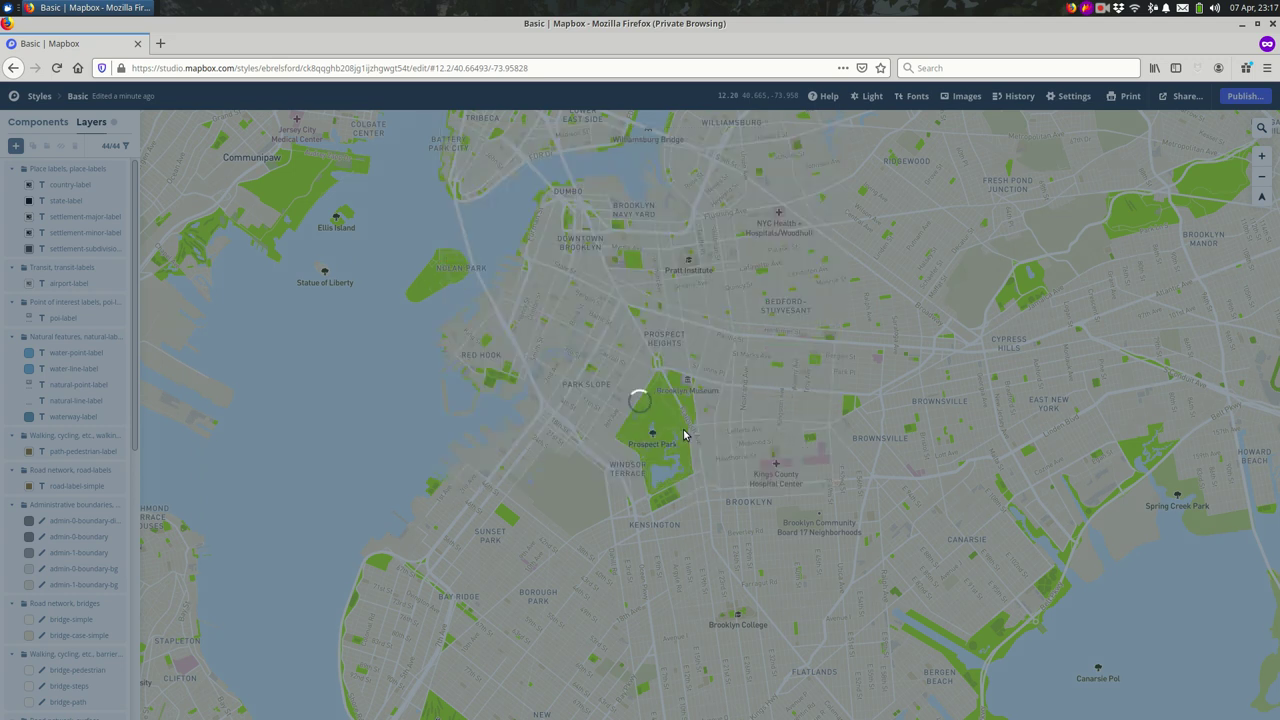